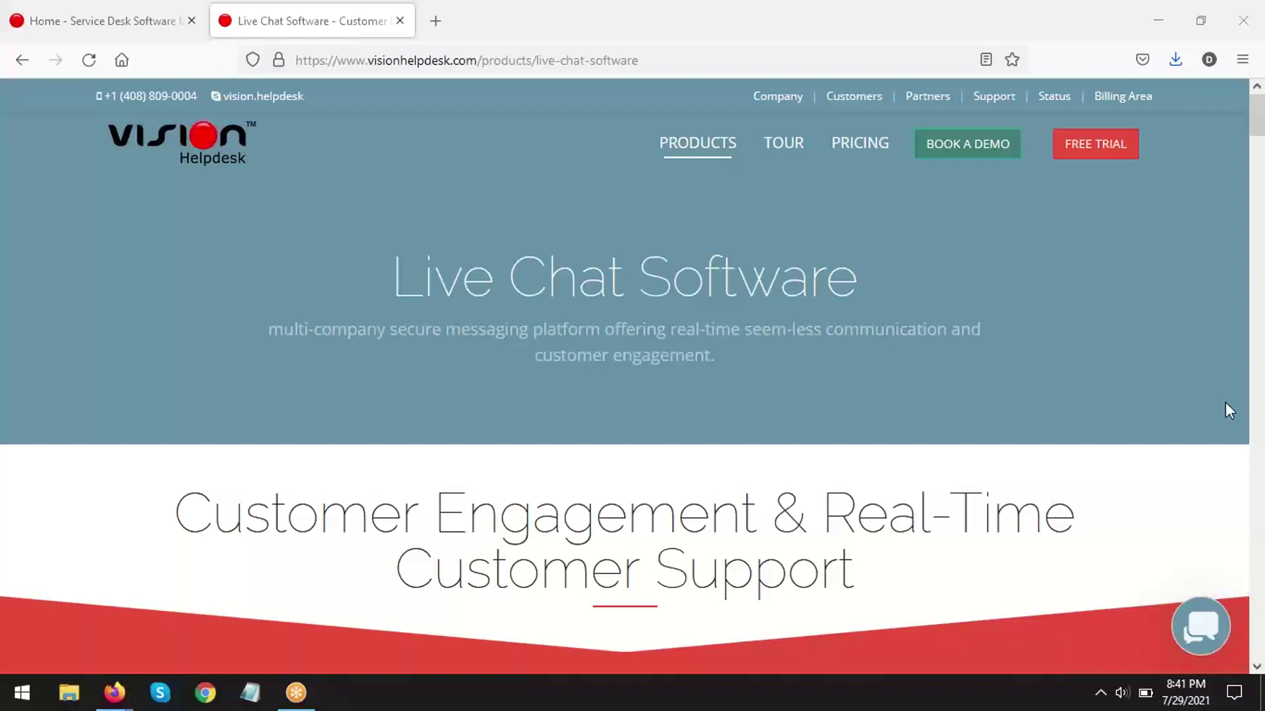
- Switch to the service desk page, log in to the manage portal with the saved credentials, and open its settings
left_click(153, 14)
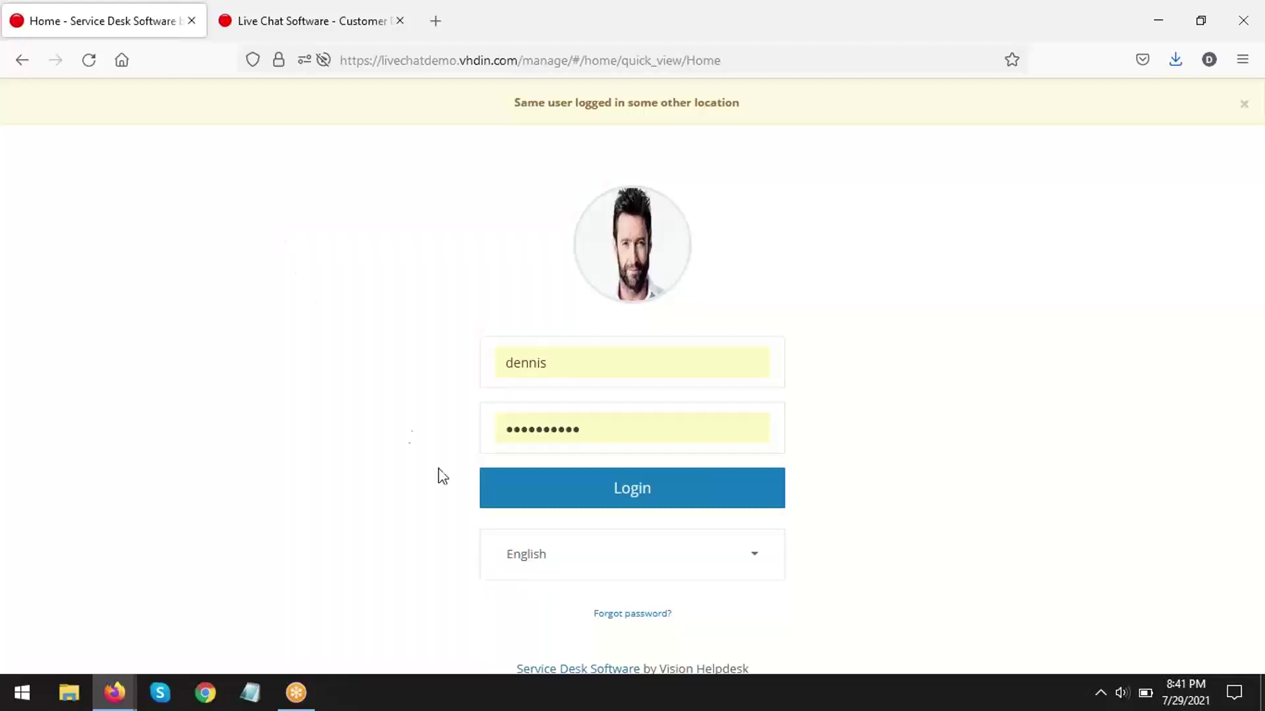
left_click(577, 501)
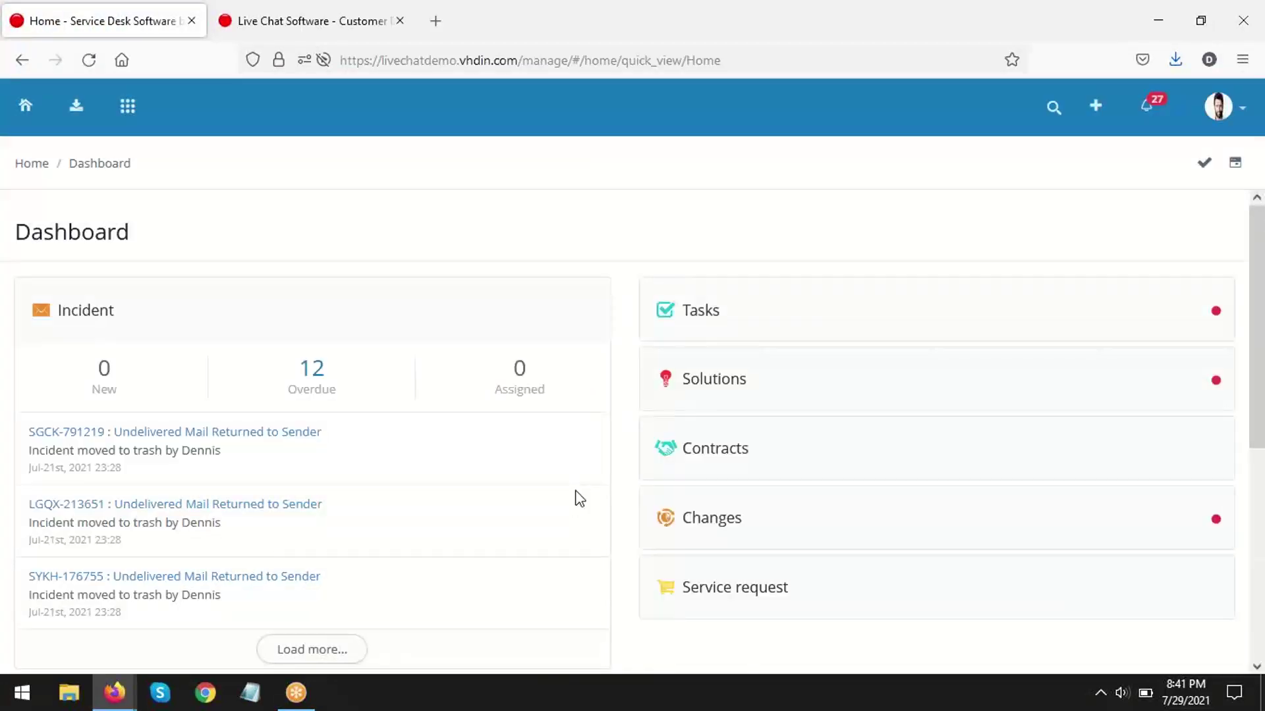
left_click(1248, 122)
left_click(1180, 155)
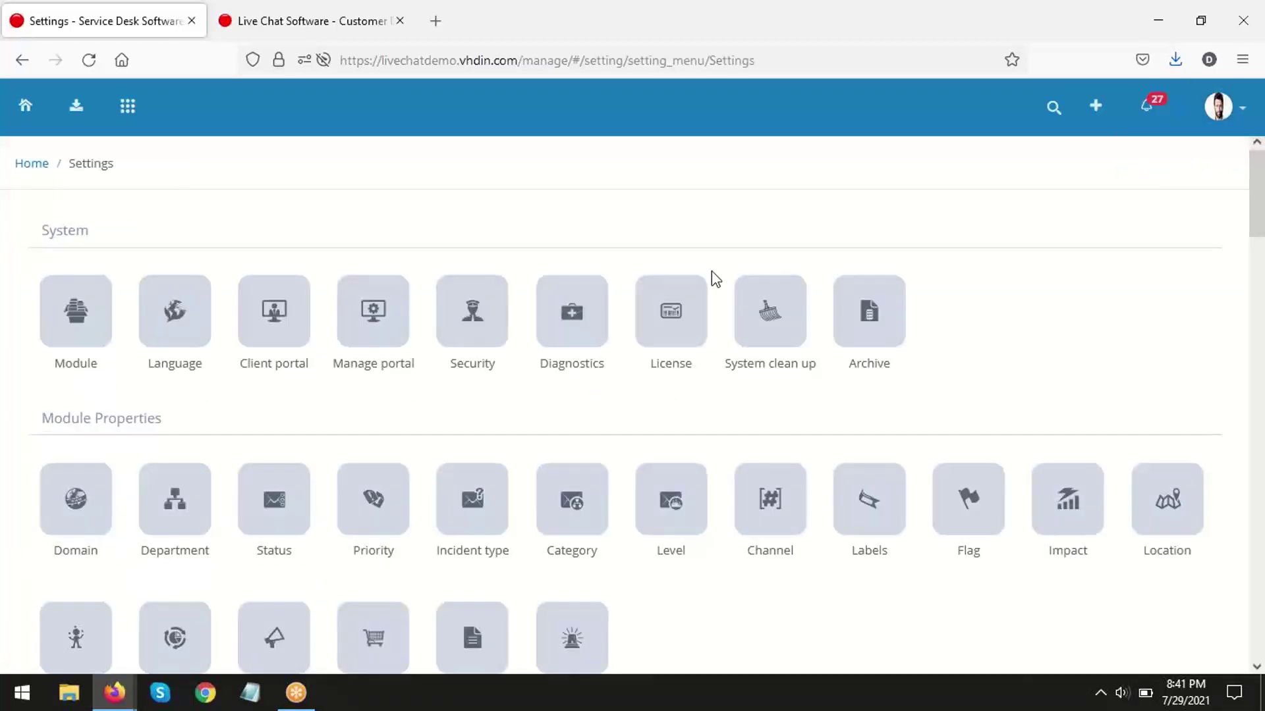
- Enable the Livechat module in the system module list
left_click(79, 326)
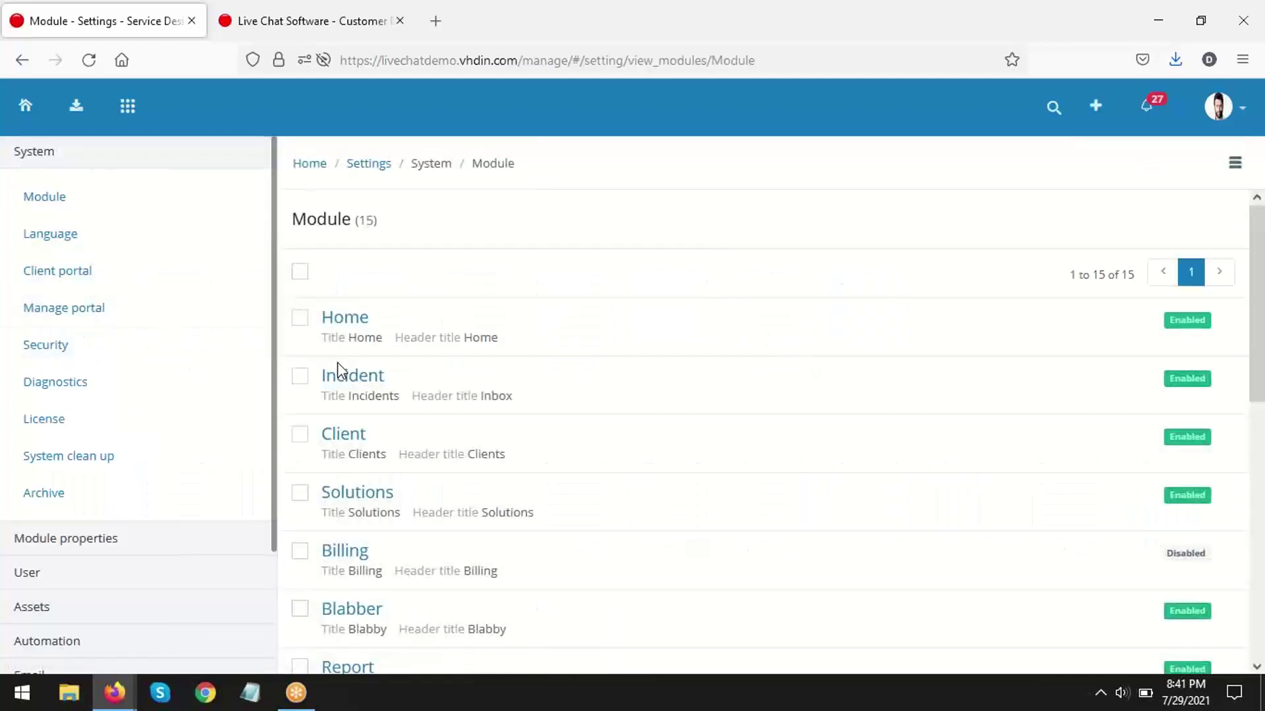
scroll(338, 366, "down", 5)
scroll(338, 368, "down", 3)
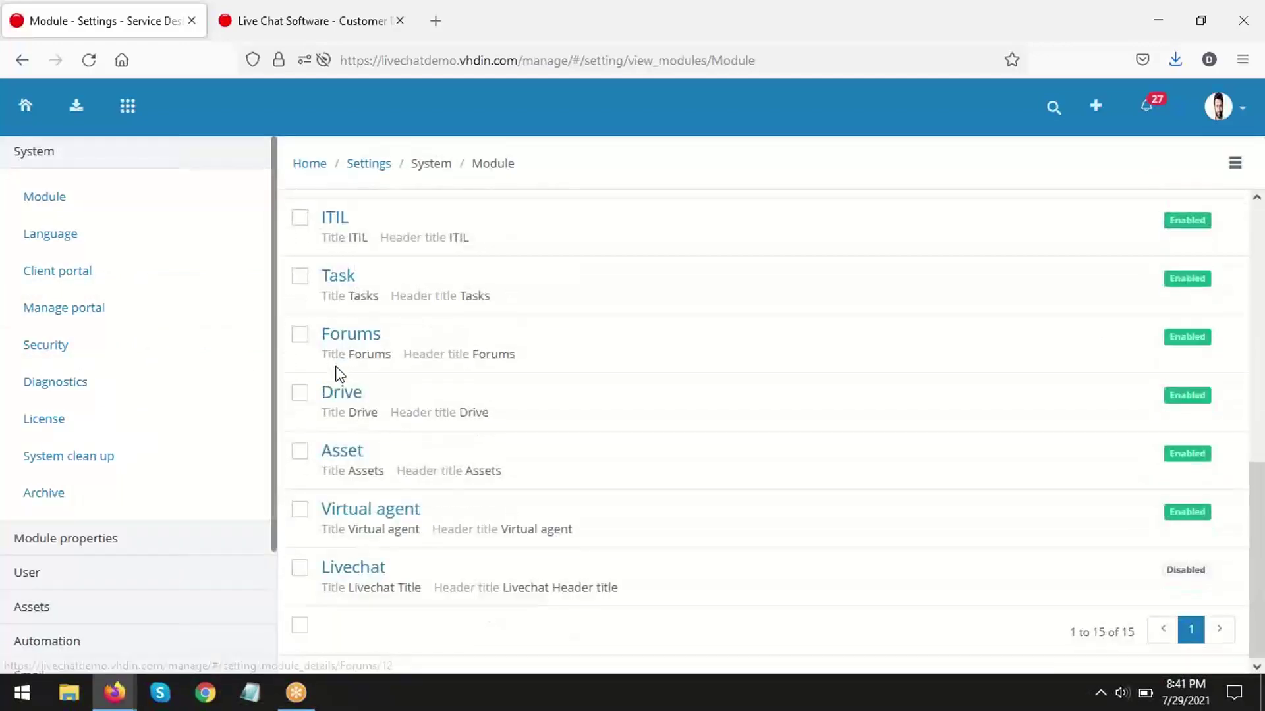
left_click(301, 570)
left_click(327, 634)
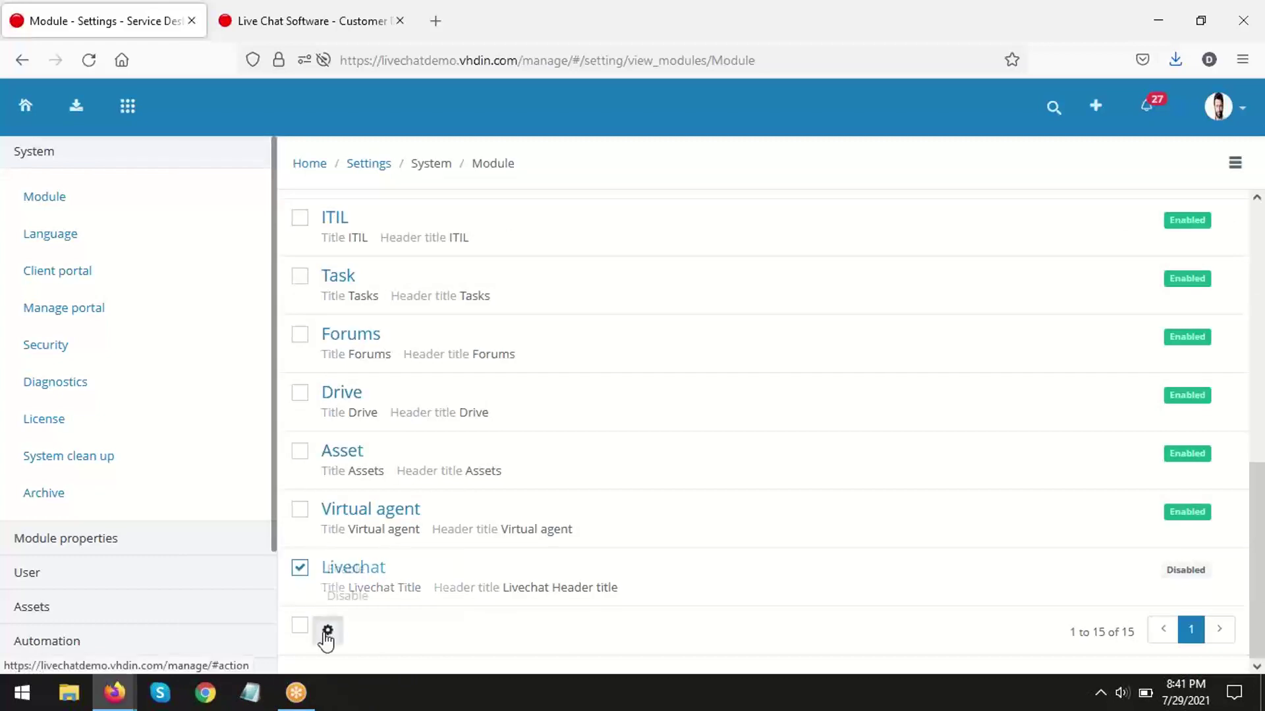
left_click(347, 575)
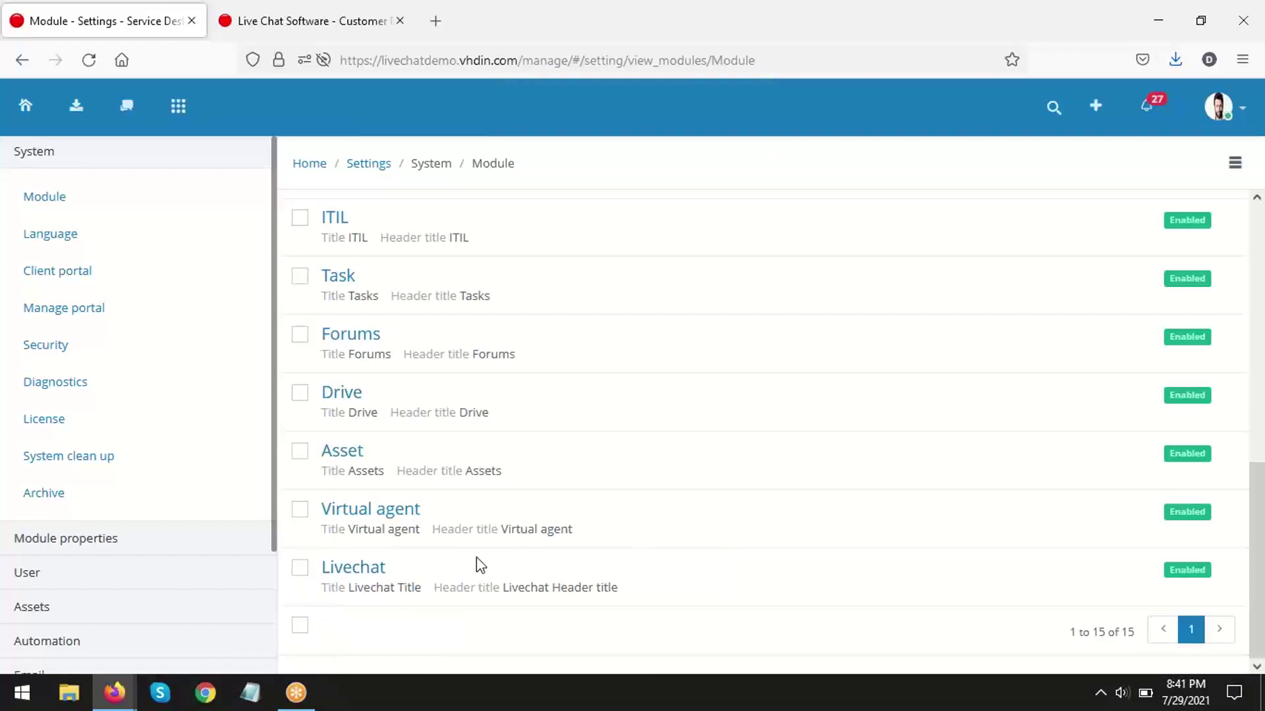
- Open the Livechat module's details and review its options, from file attachments and rating type to idle time and privacy policy
left_click(364, 571)
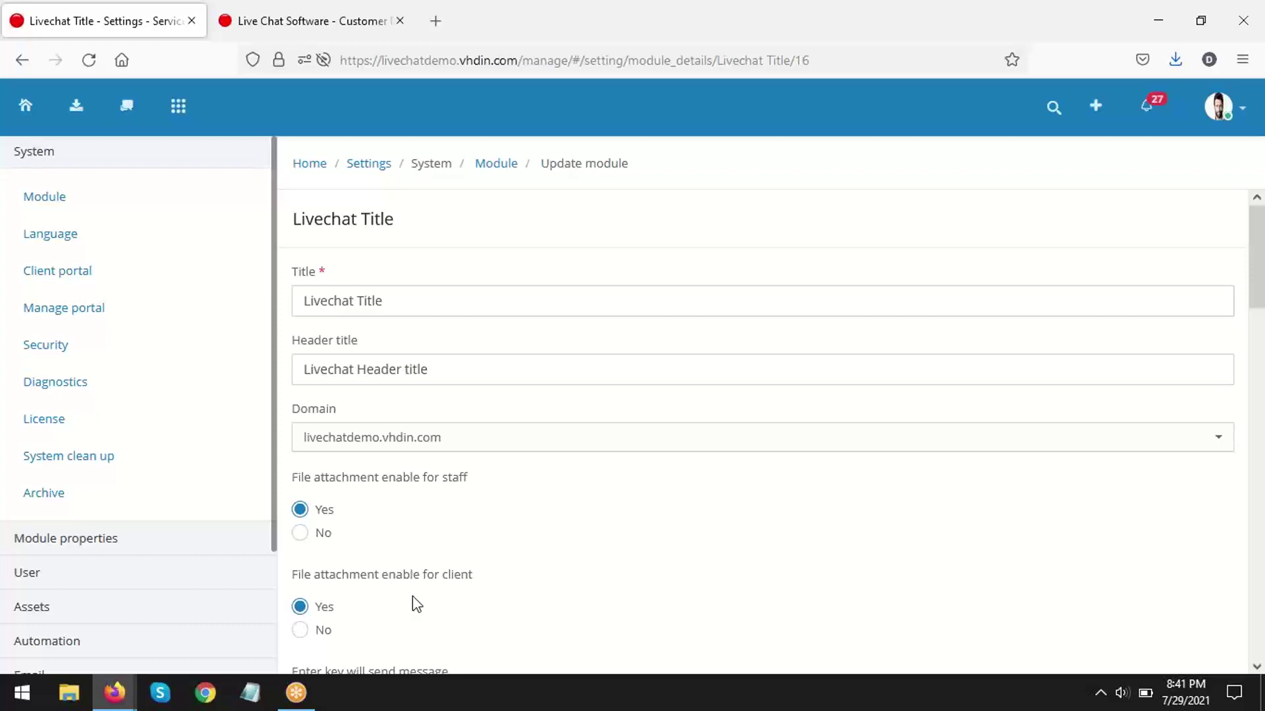
scroll(495, 598, "down", 3)
scroll(495, 598, "down", 9)
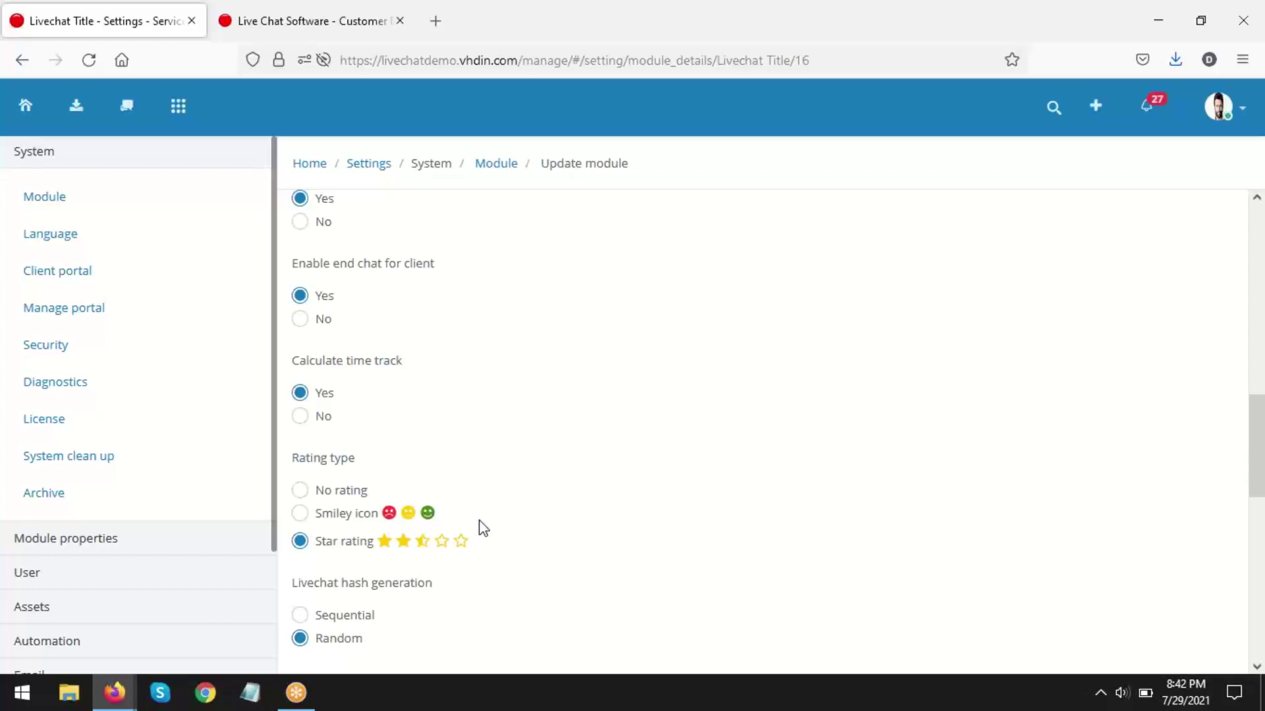
scroll(482, 527, "down", 10)
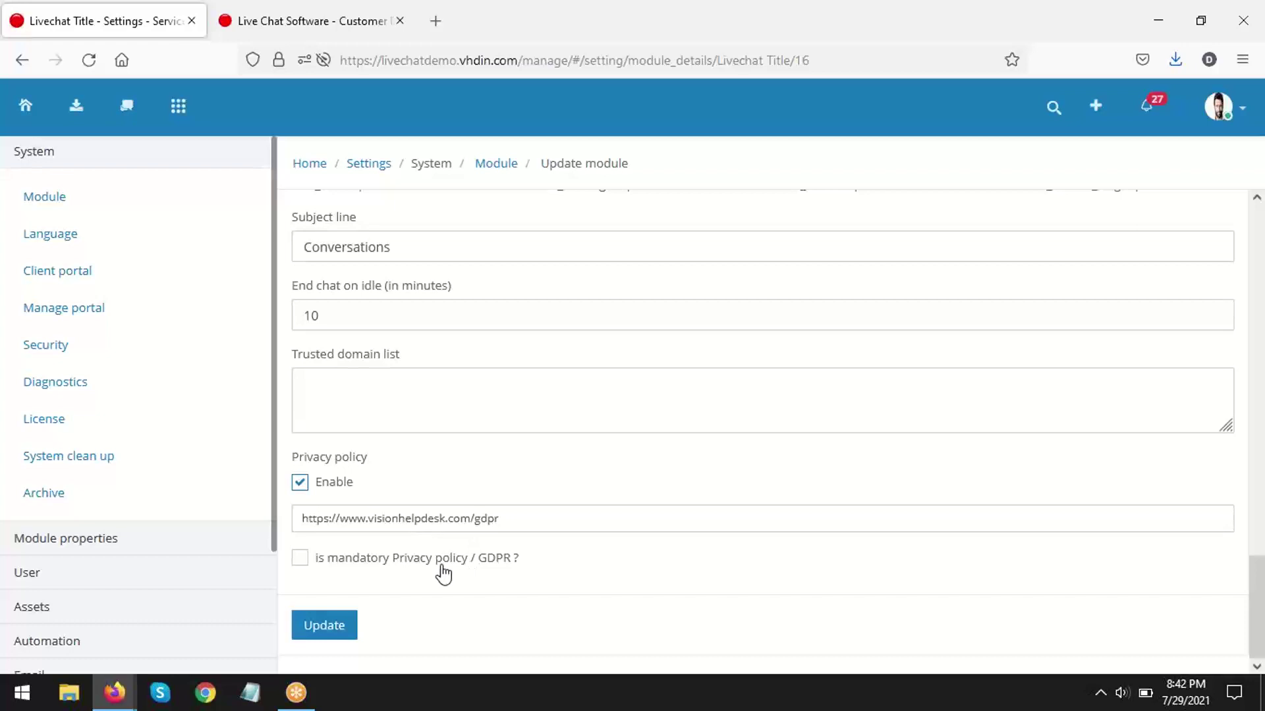
scroll(443, 573, "up", 8)
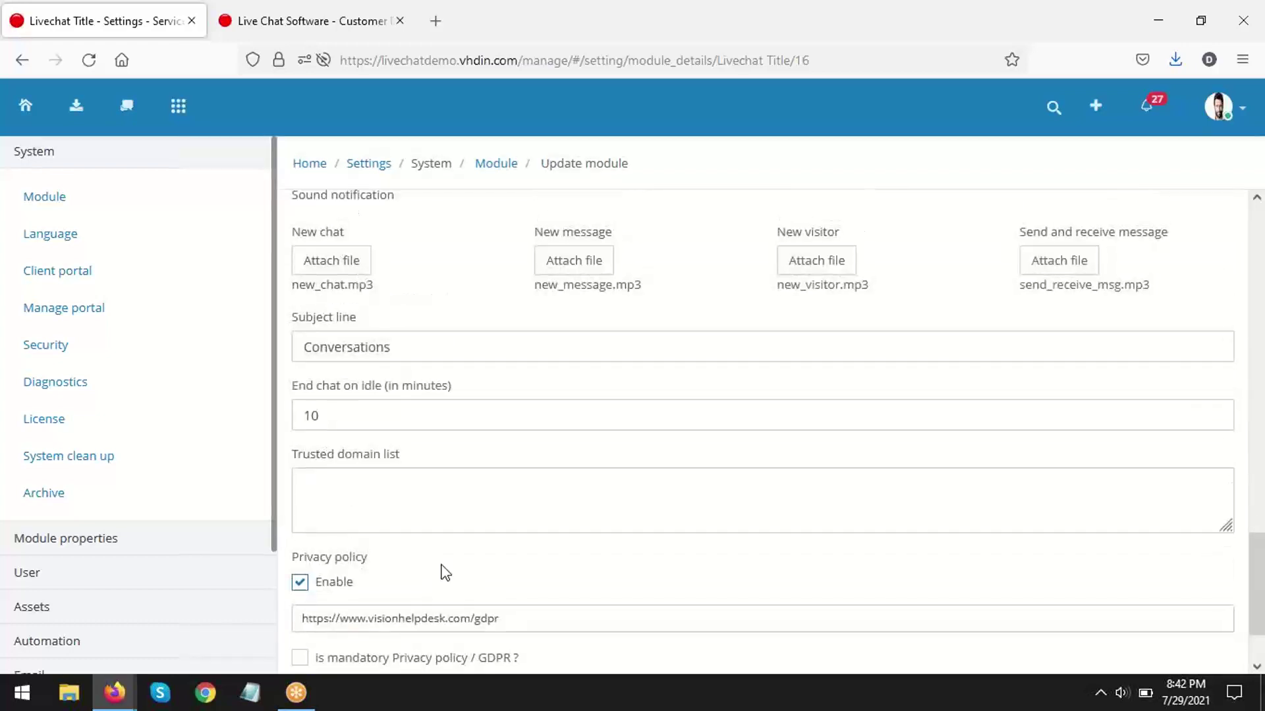
- Return to the settings overview, open the Livechat chat widget list in a separate tab, and open the Livechat Demo widget
left_click(1242, 109)
left_click(1172, 165)
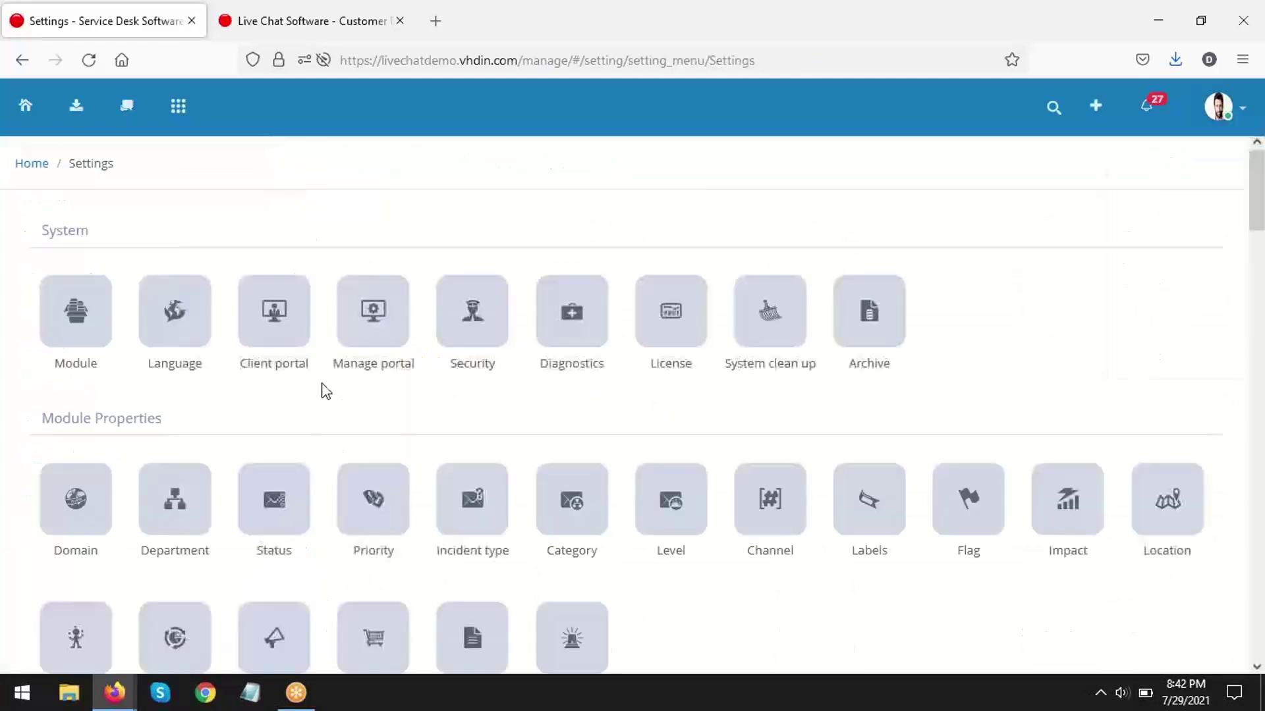
scroll(305, 458, "down", 9)
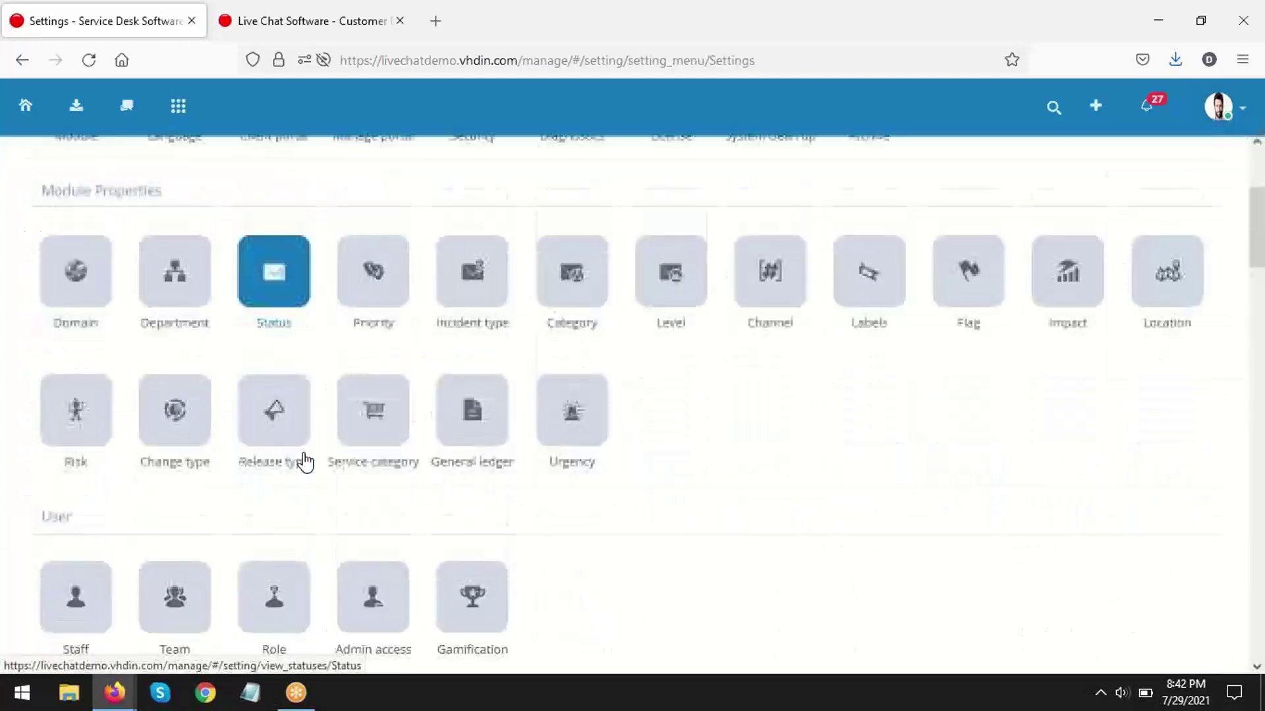
scroll(298, 454, "down", 7)
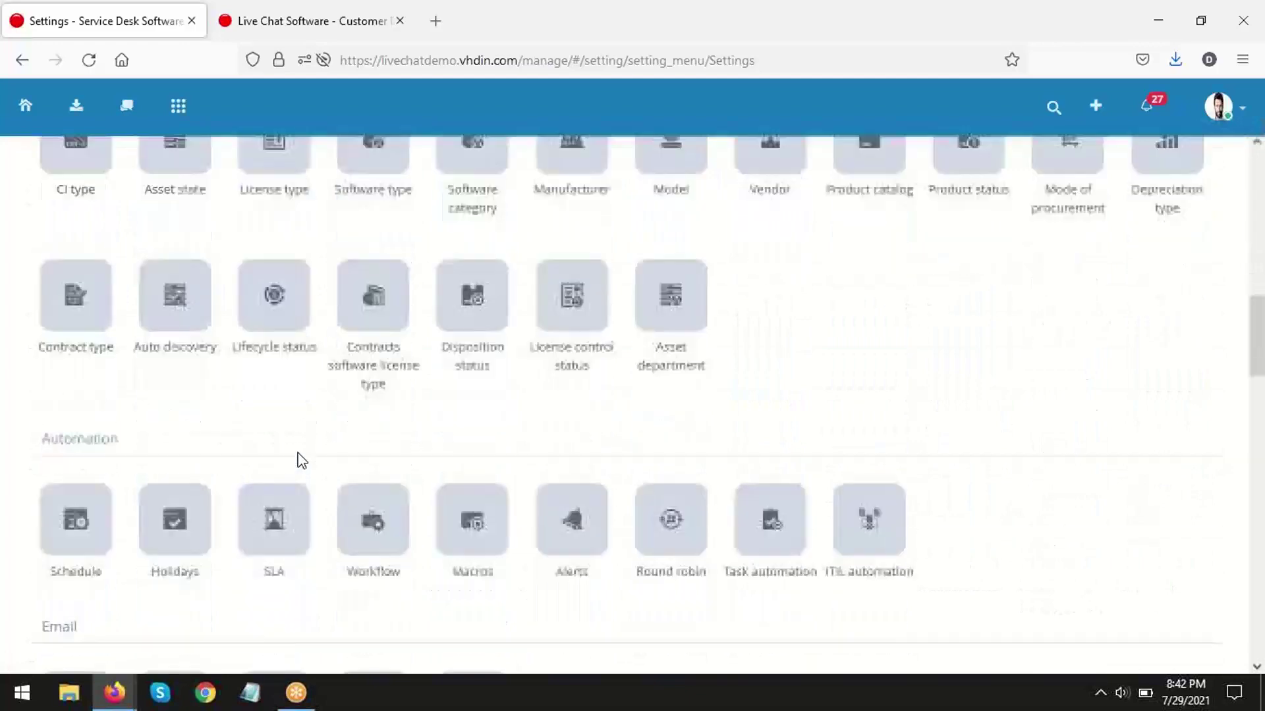
scroll(300, 461, "down", 6)
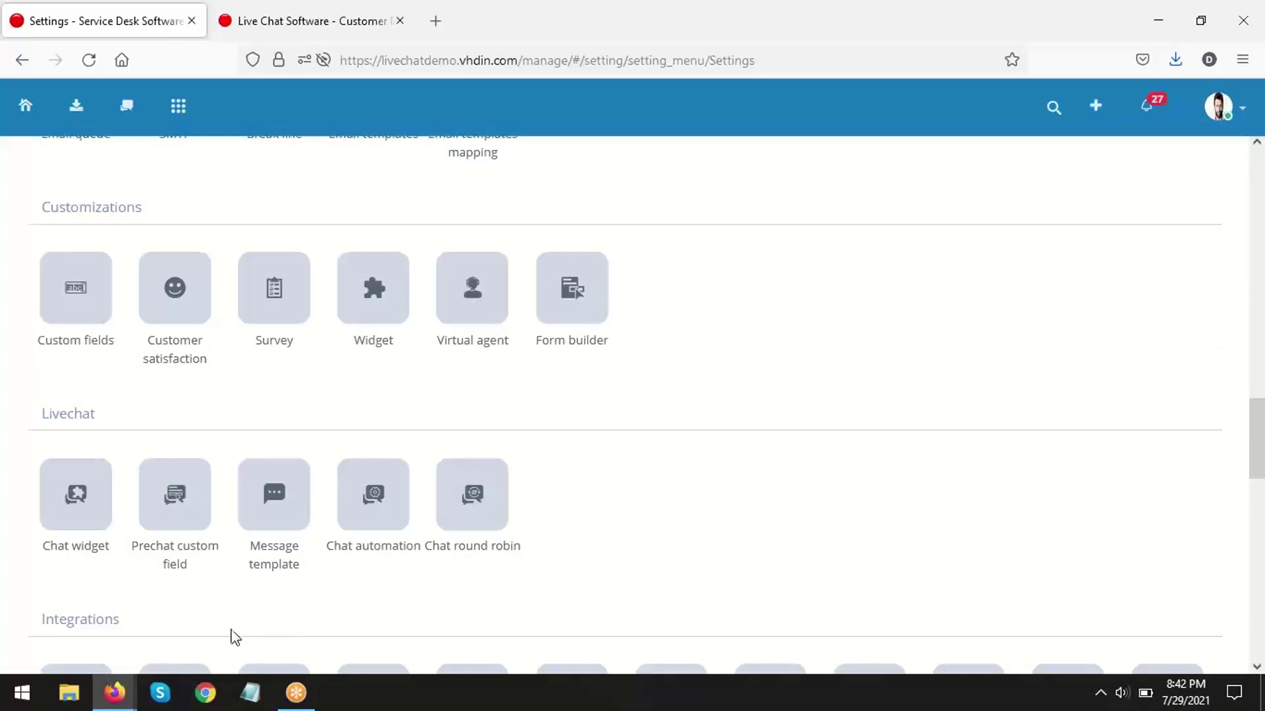
middle_click(78, 521)
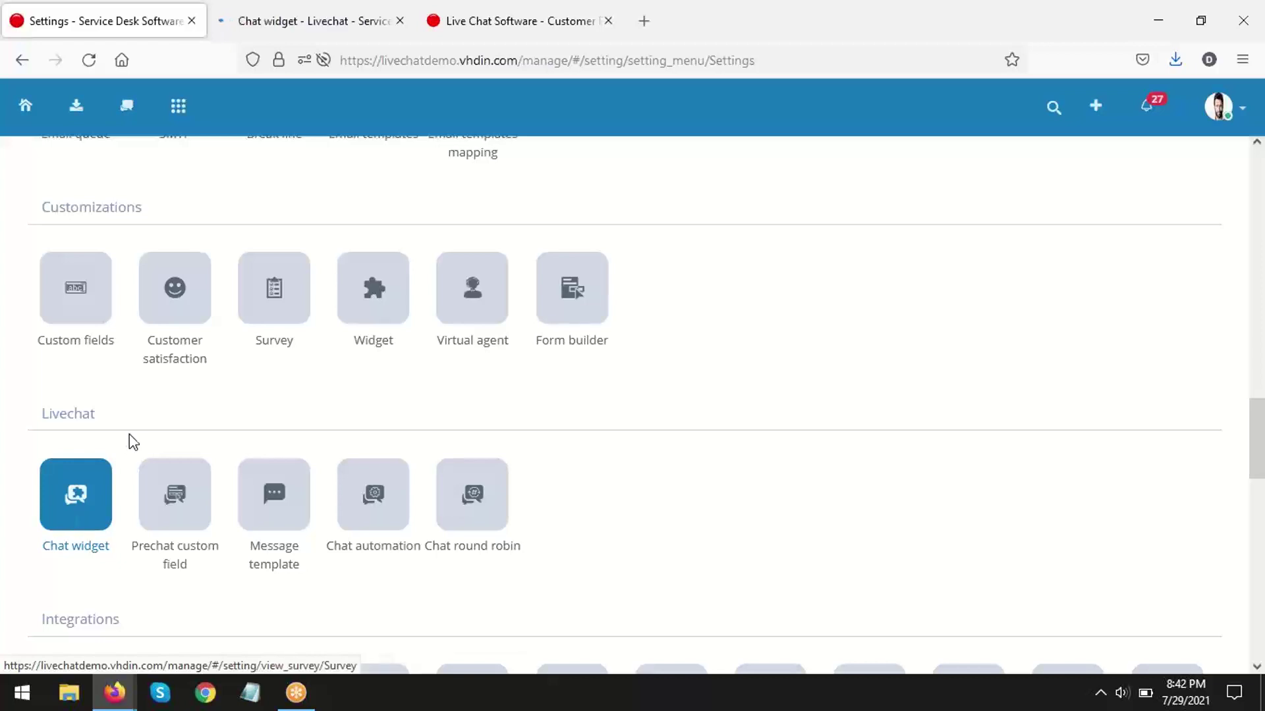
left_click(313, 21)
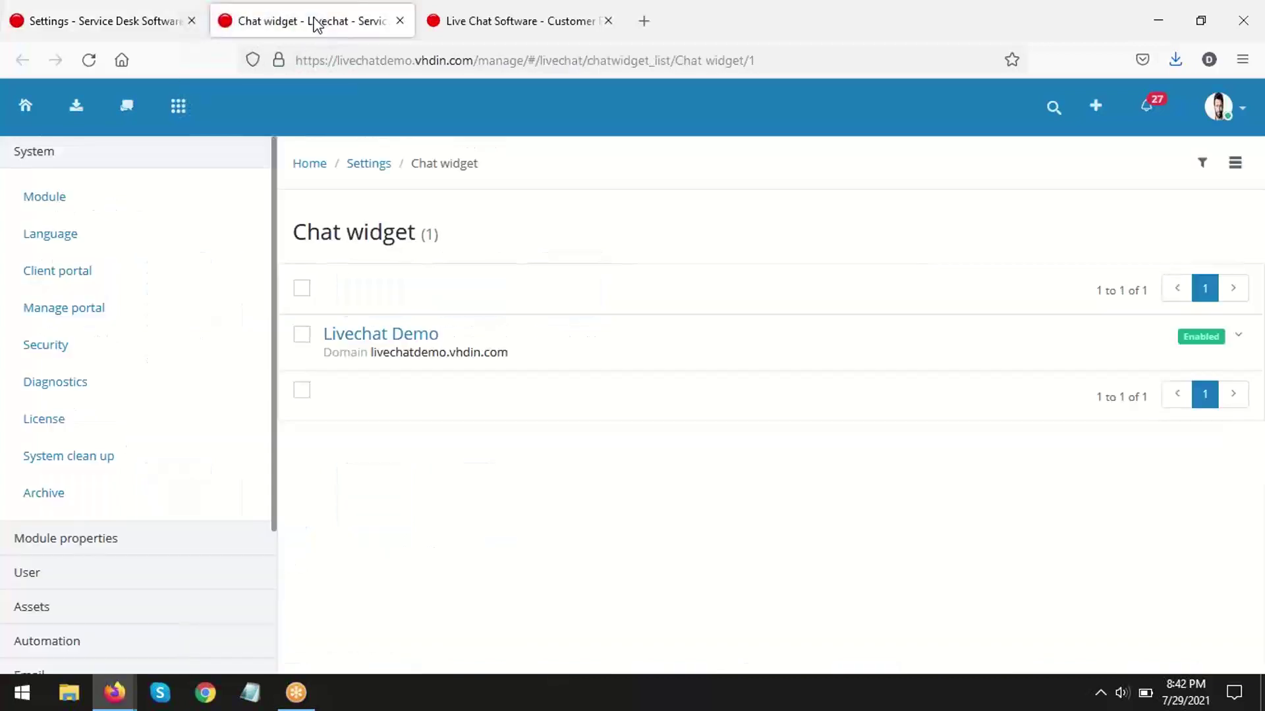
left_click(397, 335)
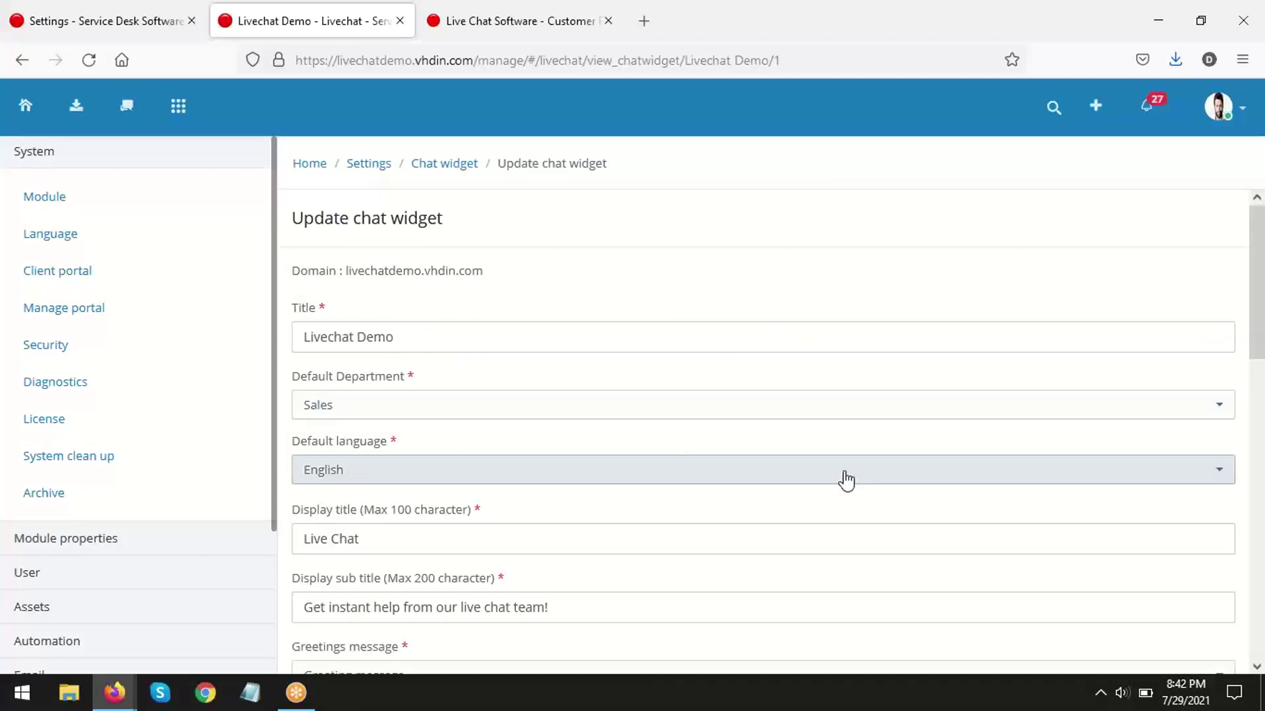
- Review the Livechat Demo widget's configuration and copy its Livechat embed code
scroll(843, 471, "down", 3)
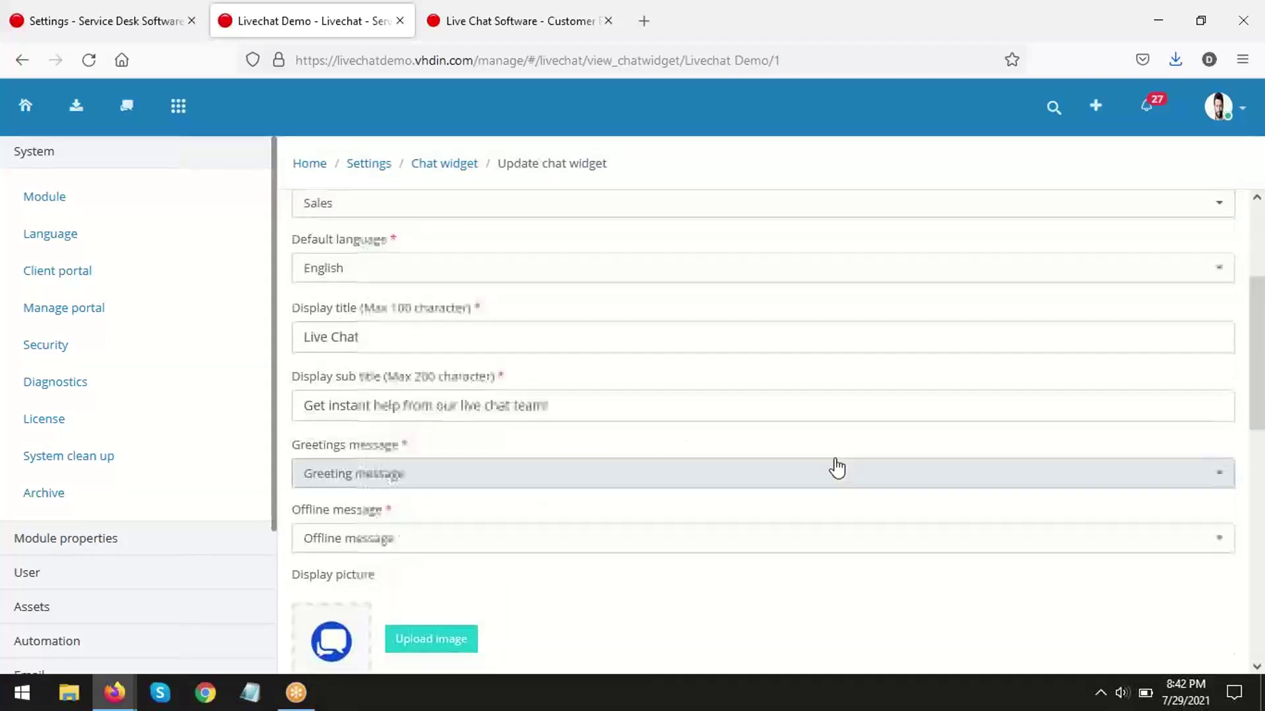
scroll(673, 514, "down", 5)
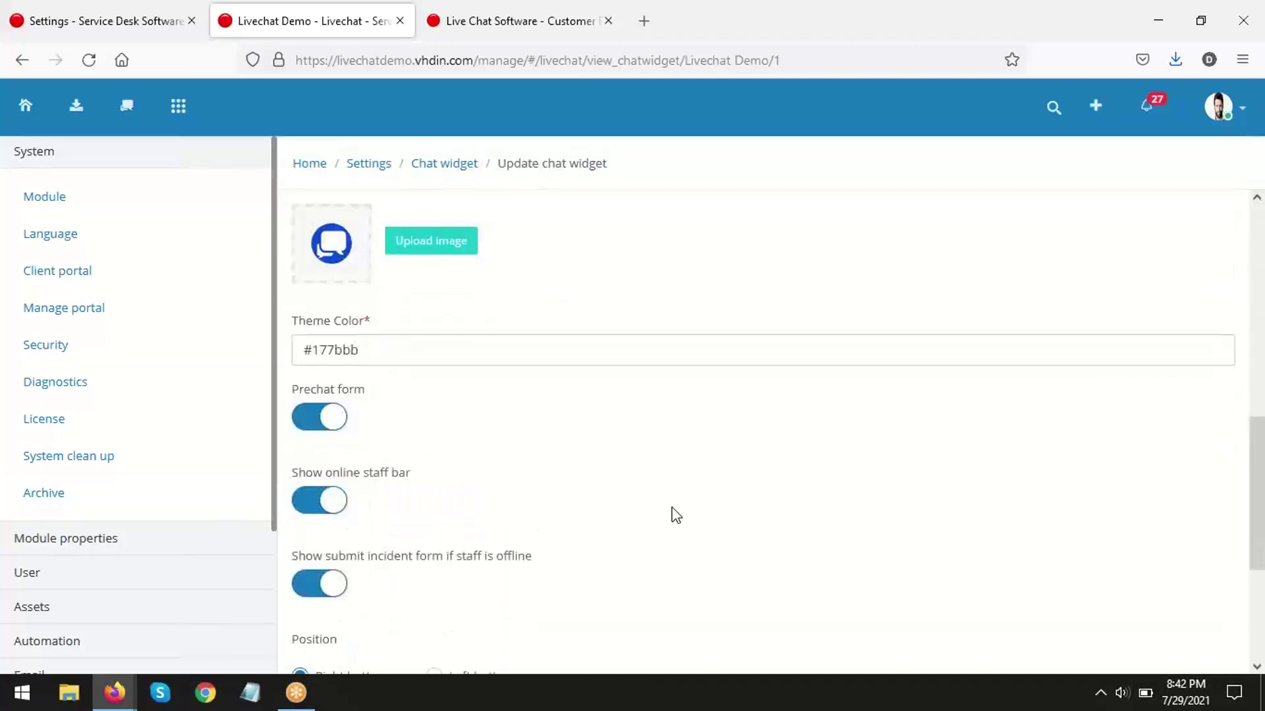
scroll(675, 514, "down", 4)
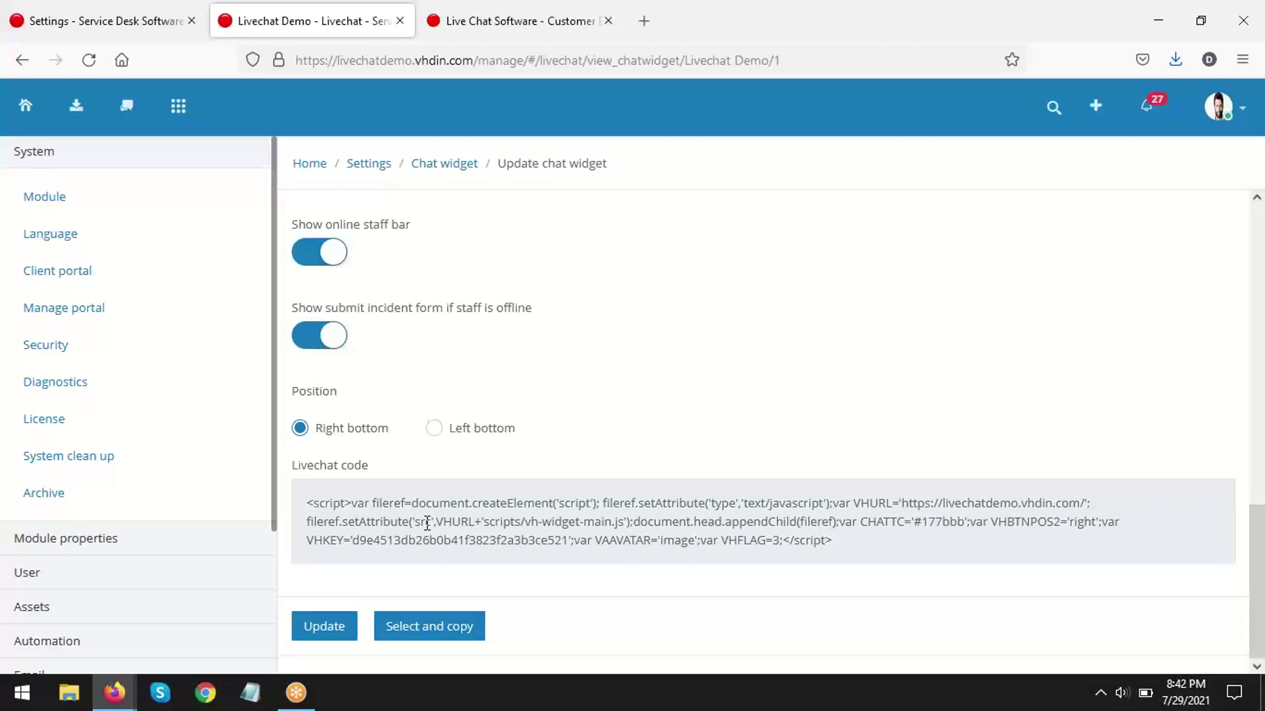
left_click(429, 629)
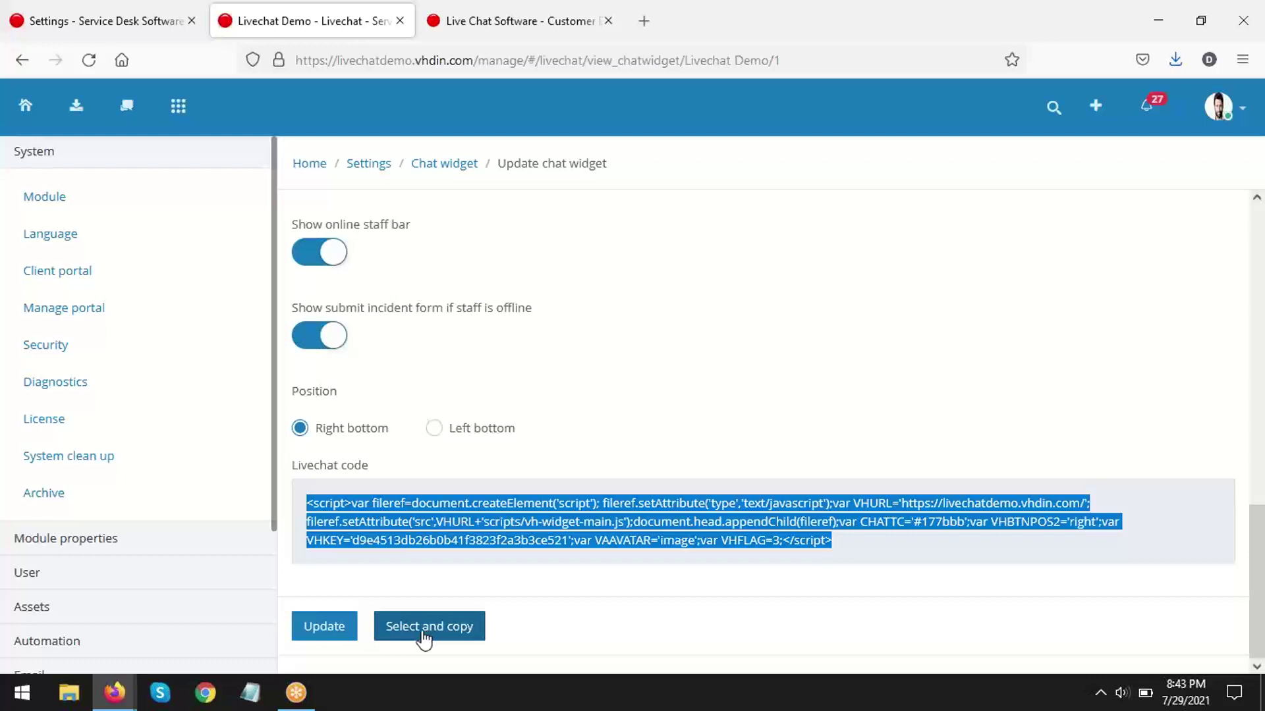
- Switch to the Vision demo website to view the embedded chat widget, and return to the widget's configuration page
mouse_move(112, 699)
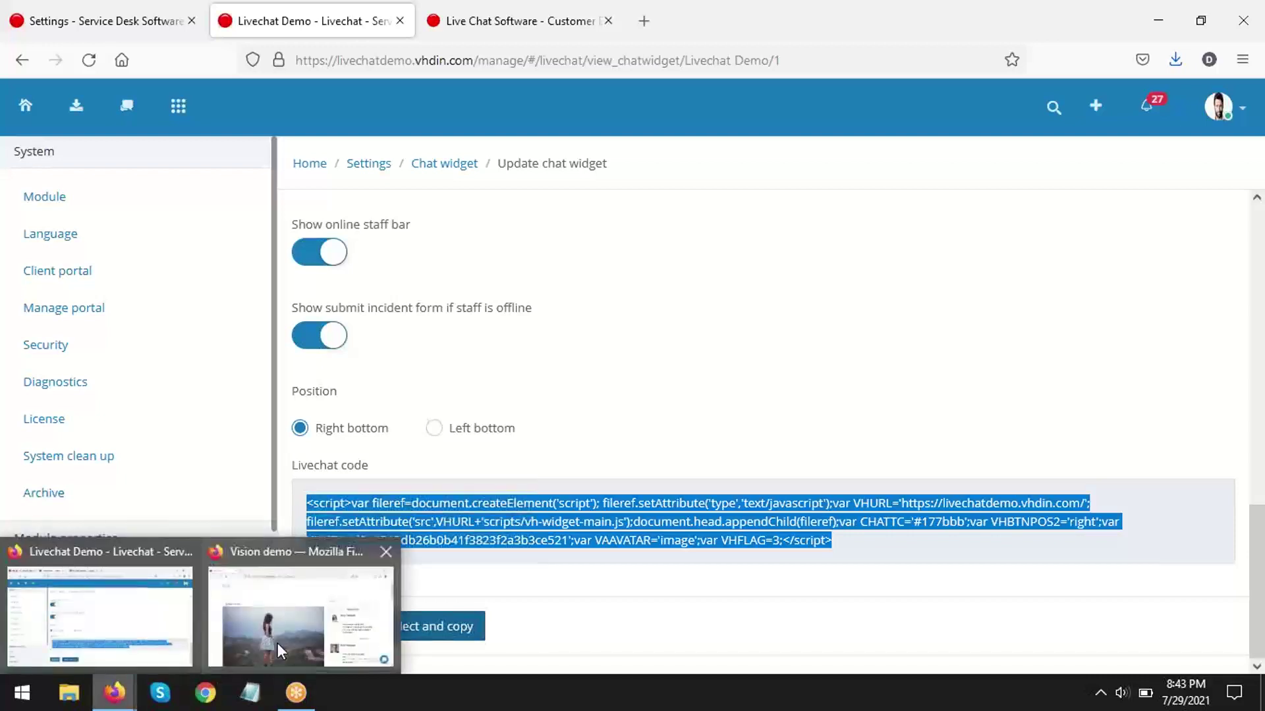
left_click(279, 641)
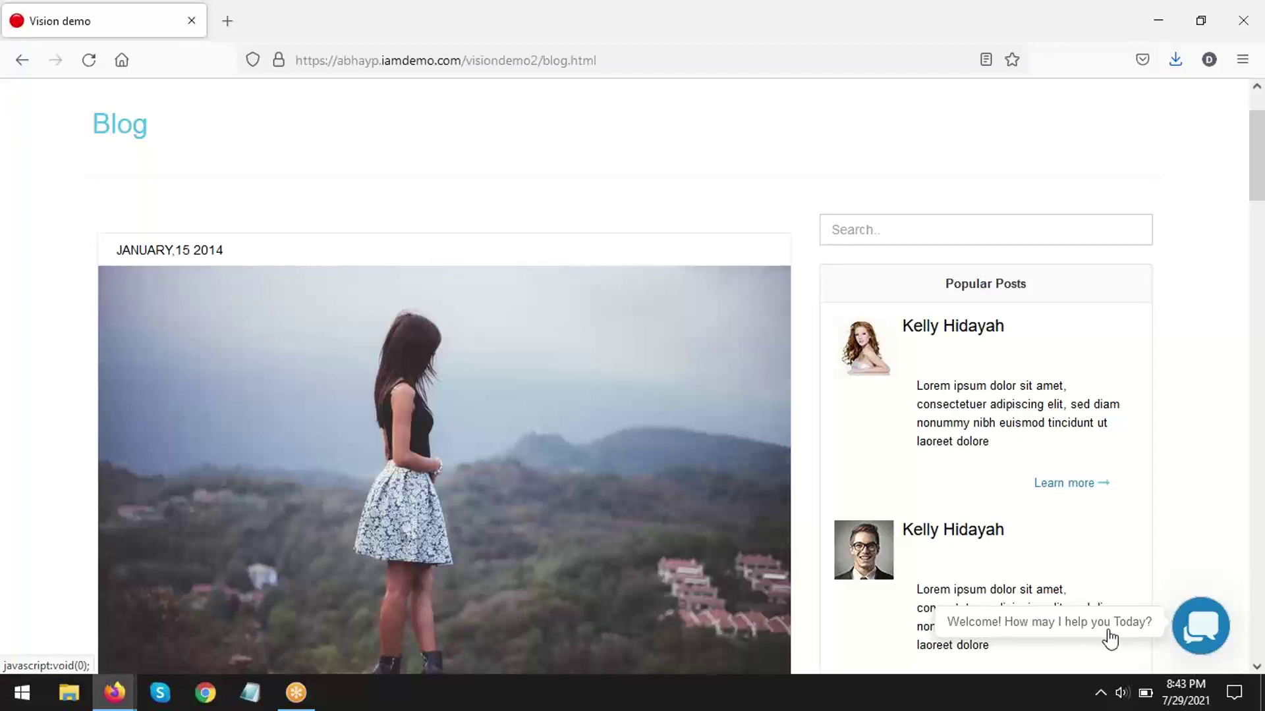
key("alt+Tab")
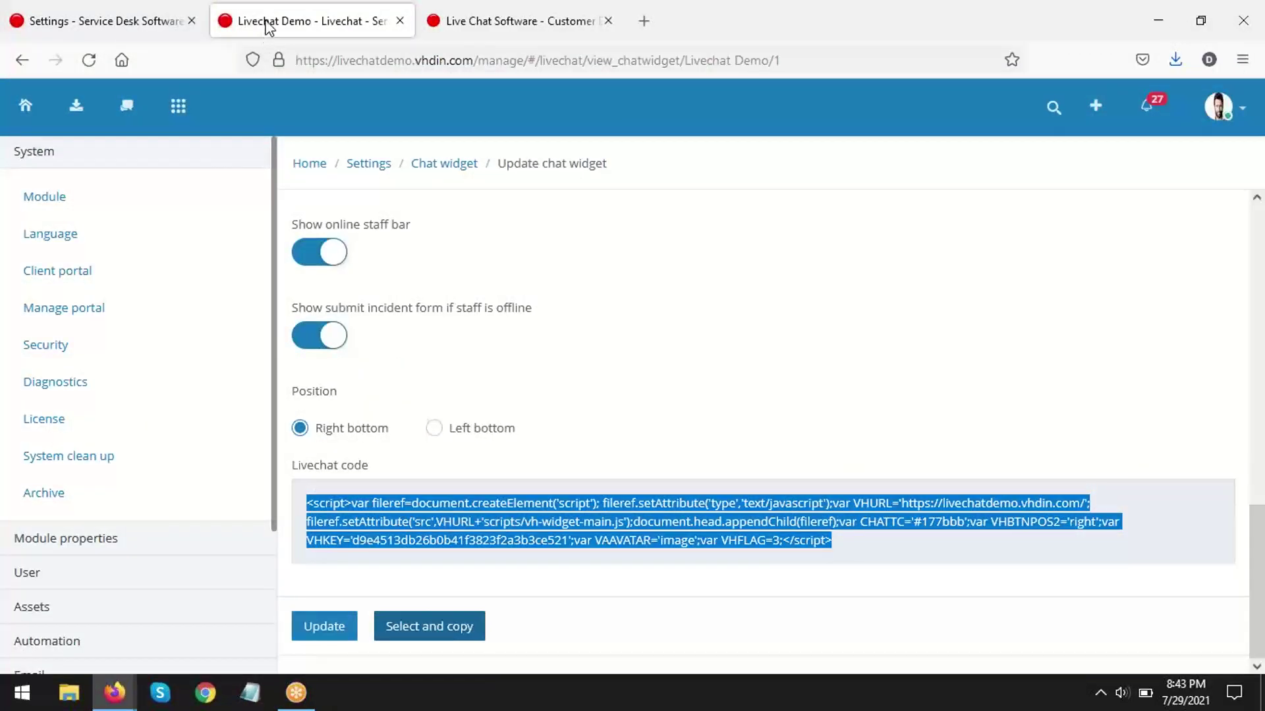
- Close the widget configuration page and open the Livechat prechat custom fields in a separate tab
middle_click(266, 27)
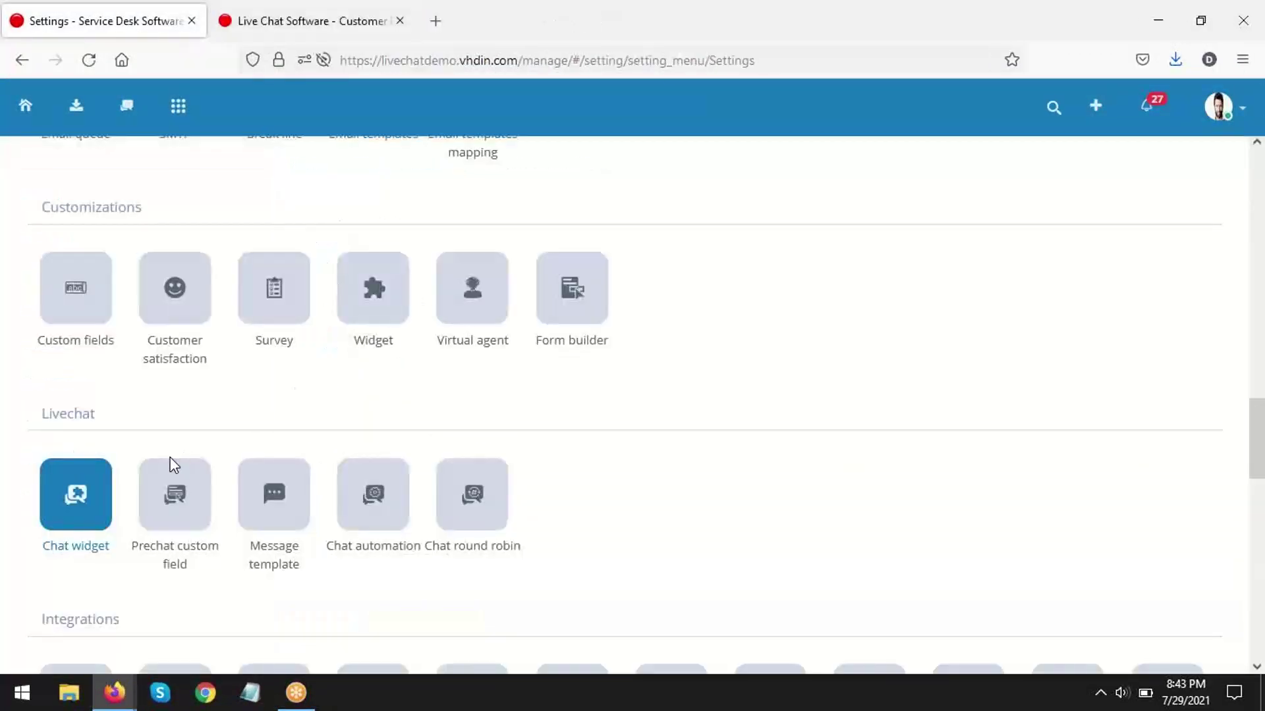
middle_click(173, 506)
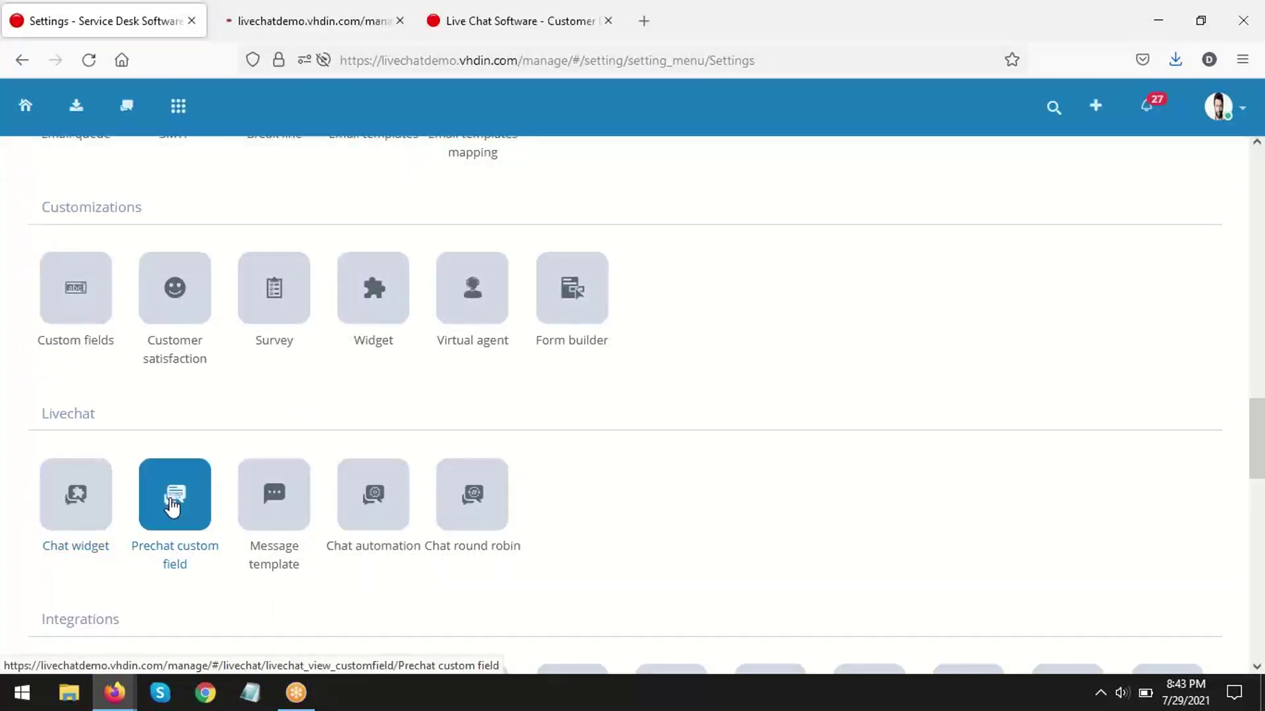
left_click(319, 27)
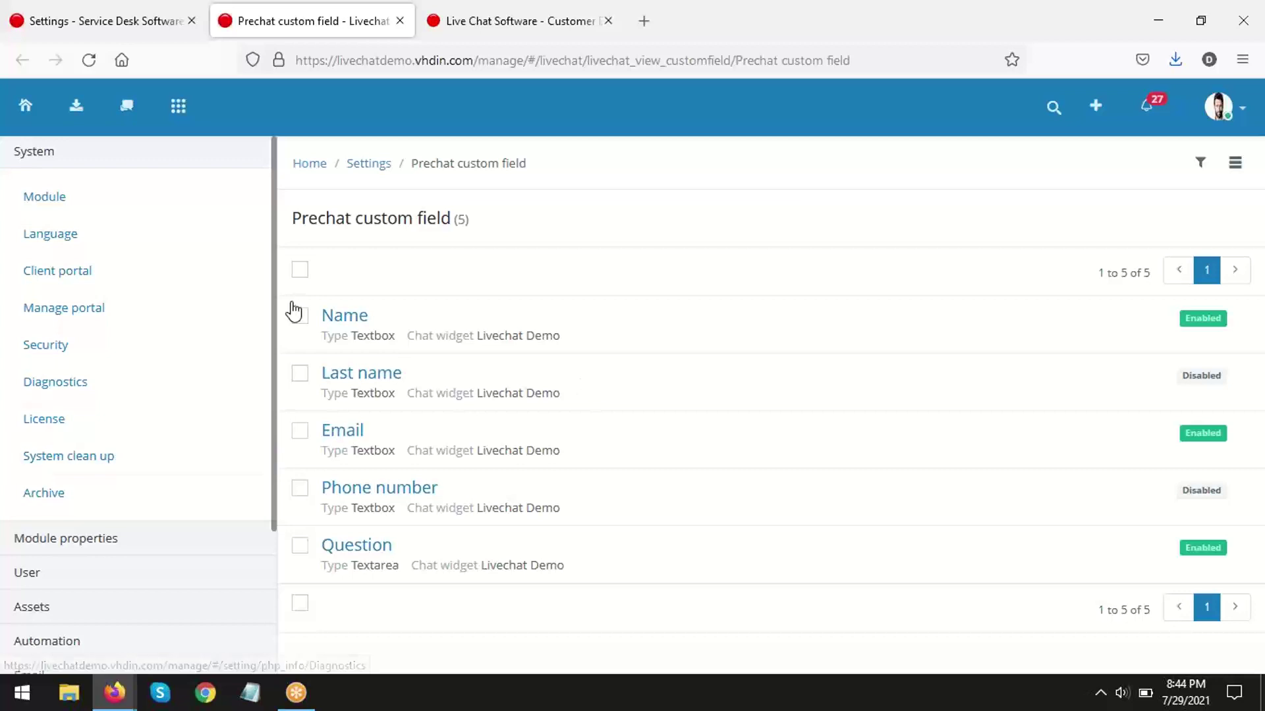
- On the Vision demo website, open the live chat and examine the prechat form's fields and department choices
mouse_move(114, 693)
left_click(294, 629)
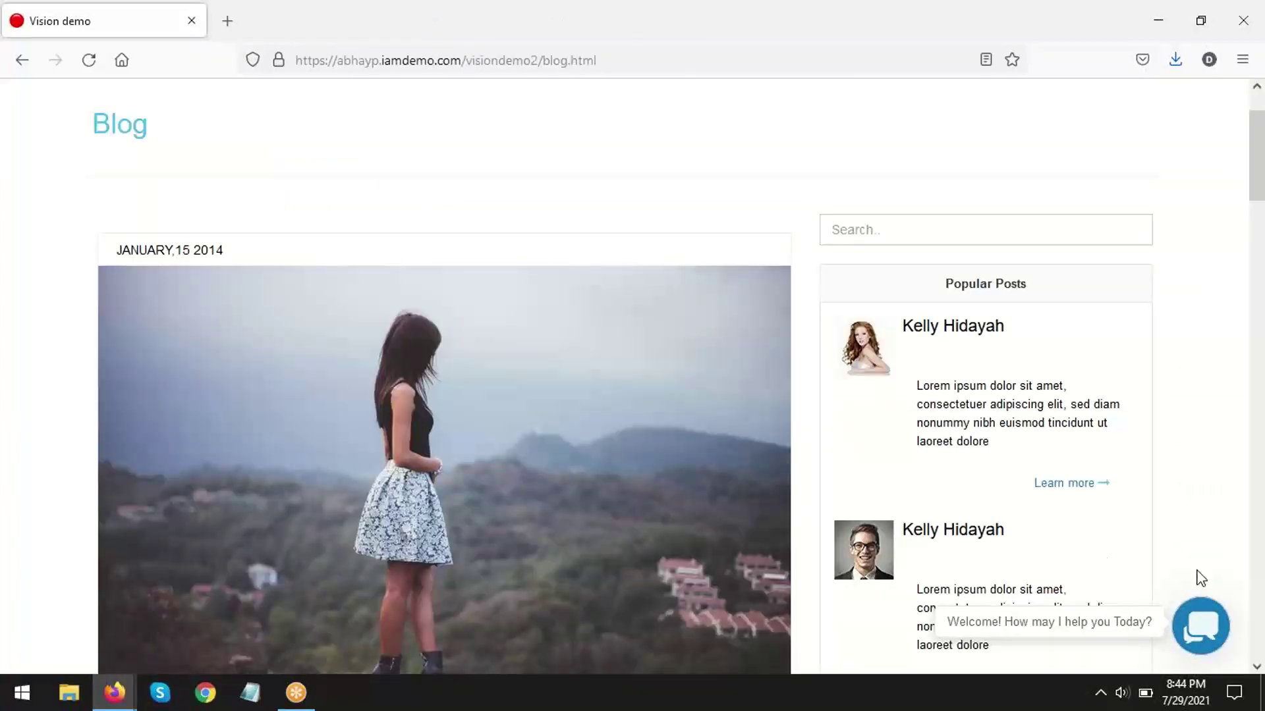
left_click(1213, 643)
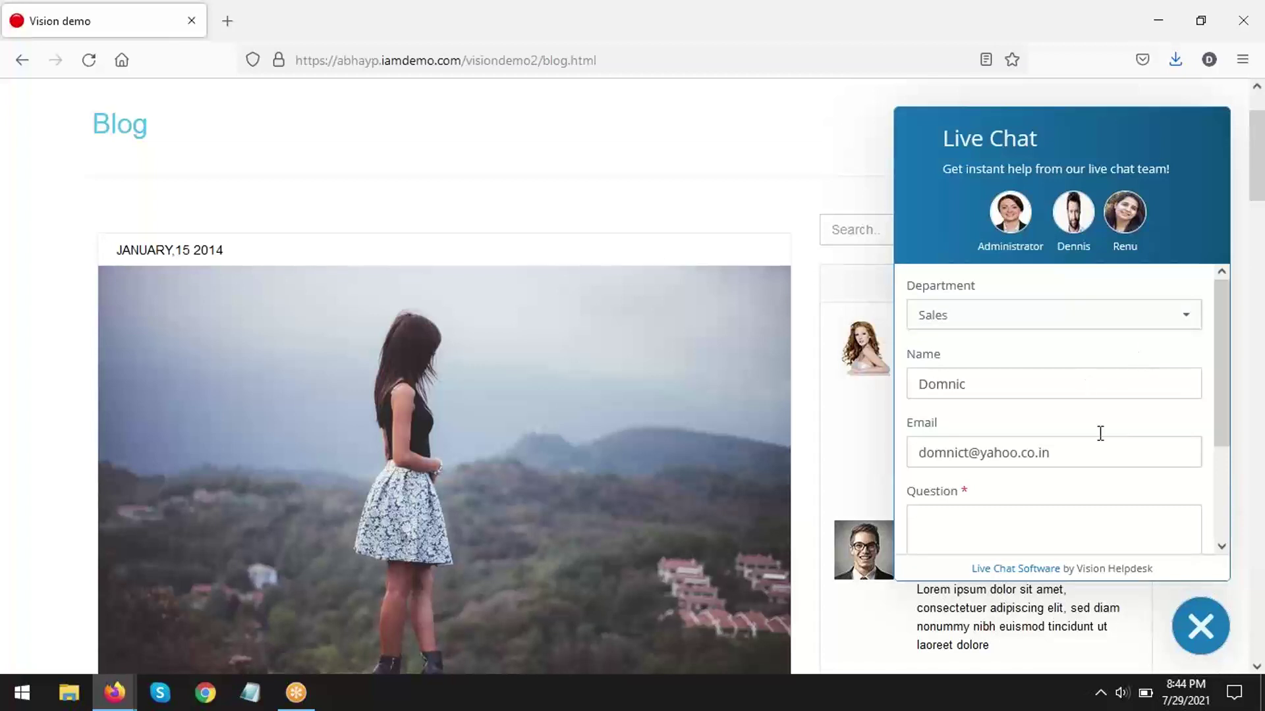
left_click(1078, 516)
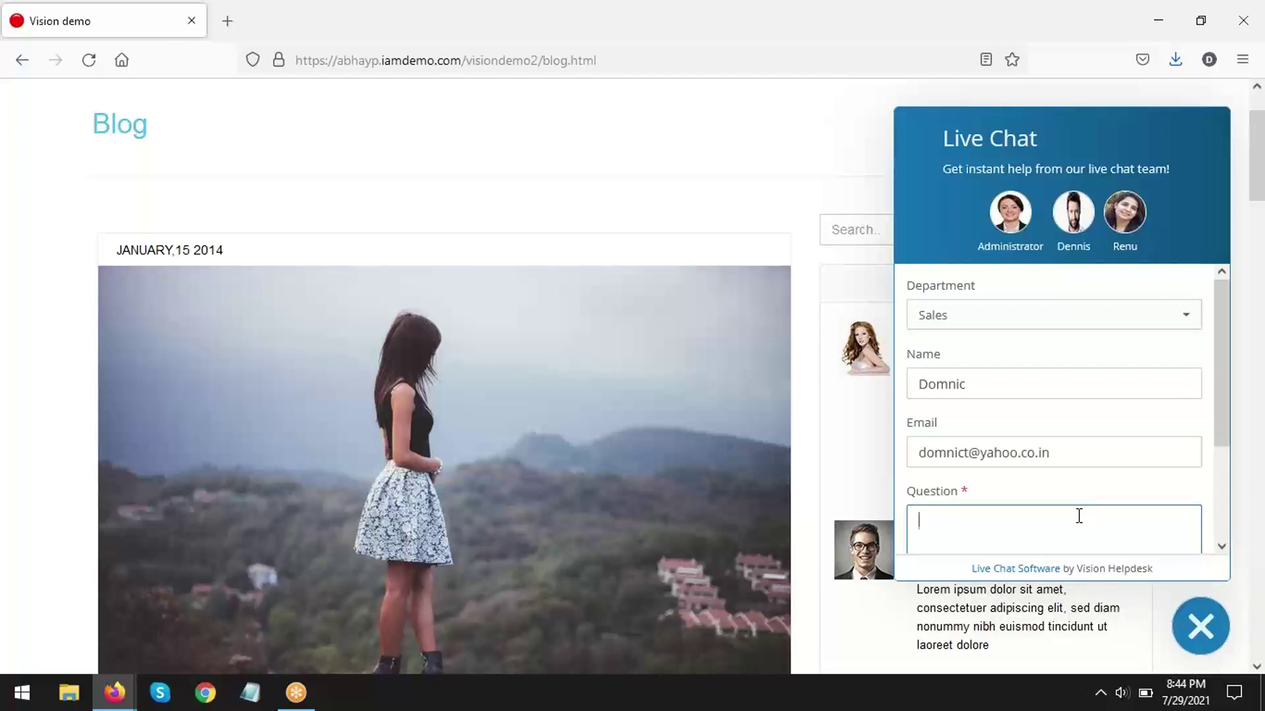
left_click(1186, 329)
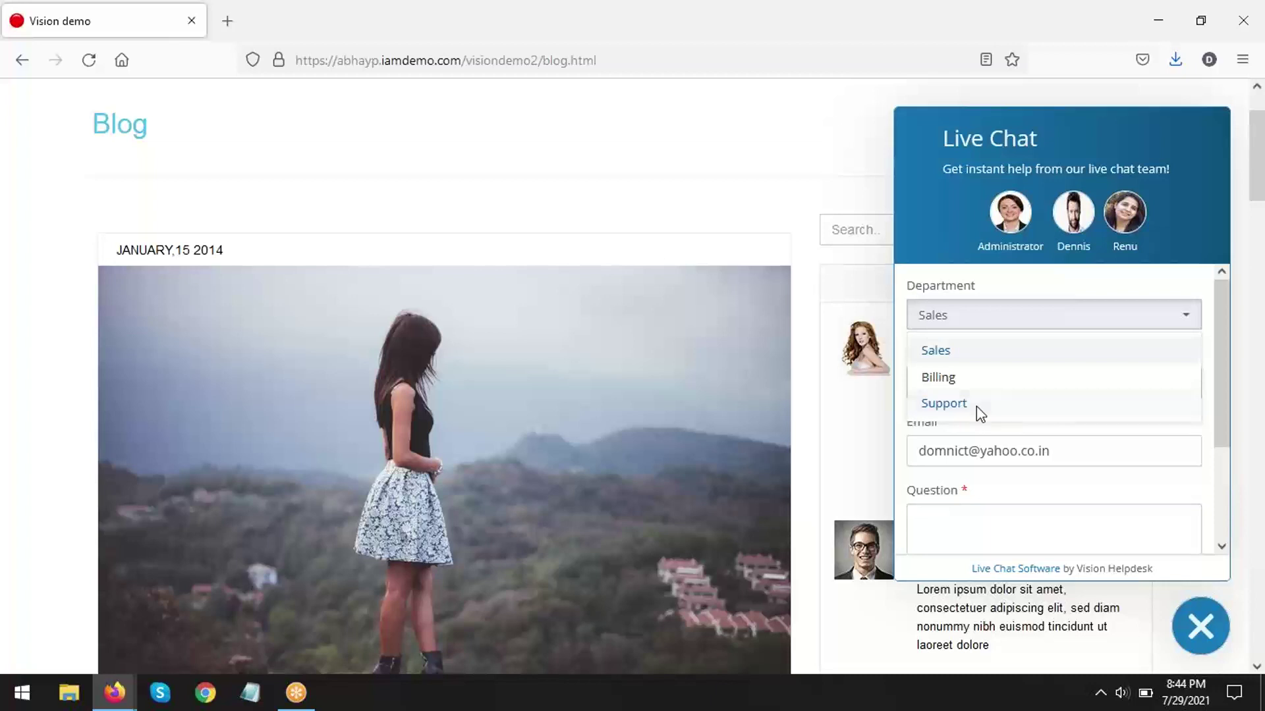
- Switch back to the helpdesk and check the Livechat access setting in the Sales department's details
mouse_move(113, 704)
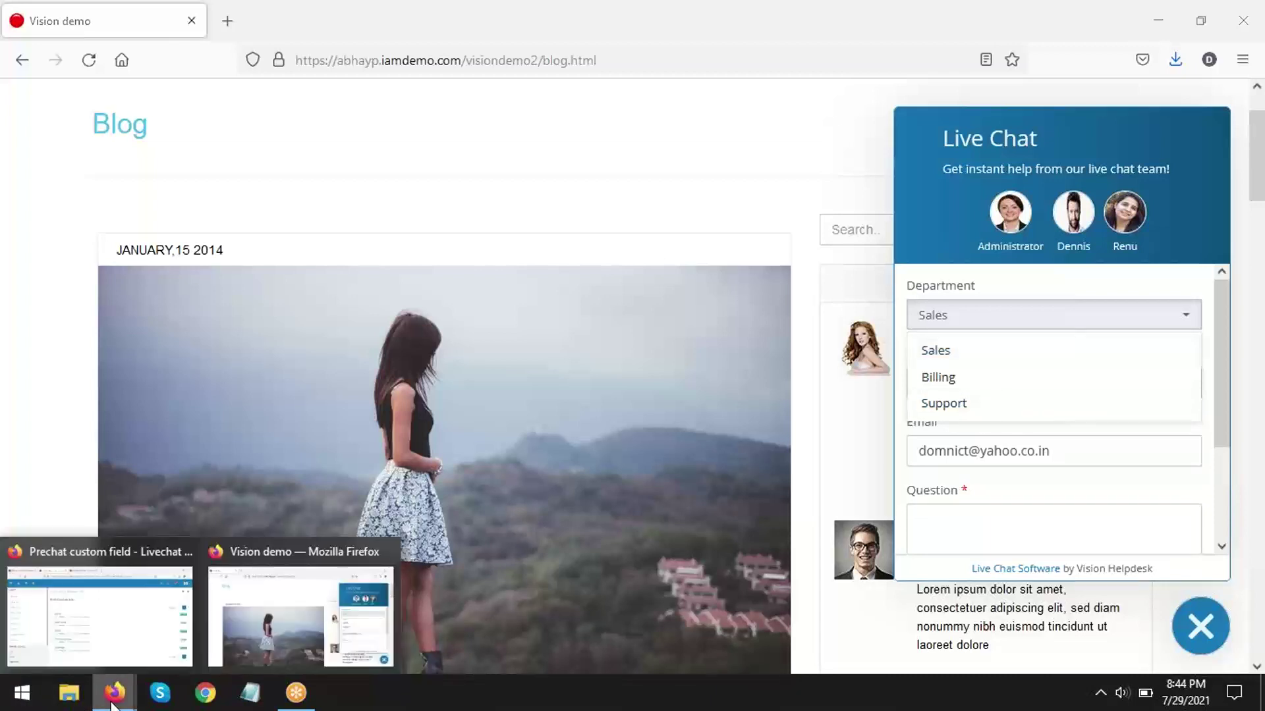
left_click(101, 642)
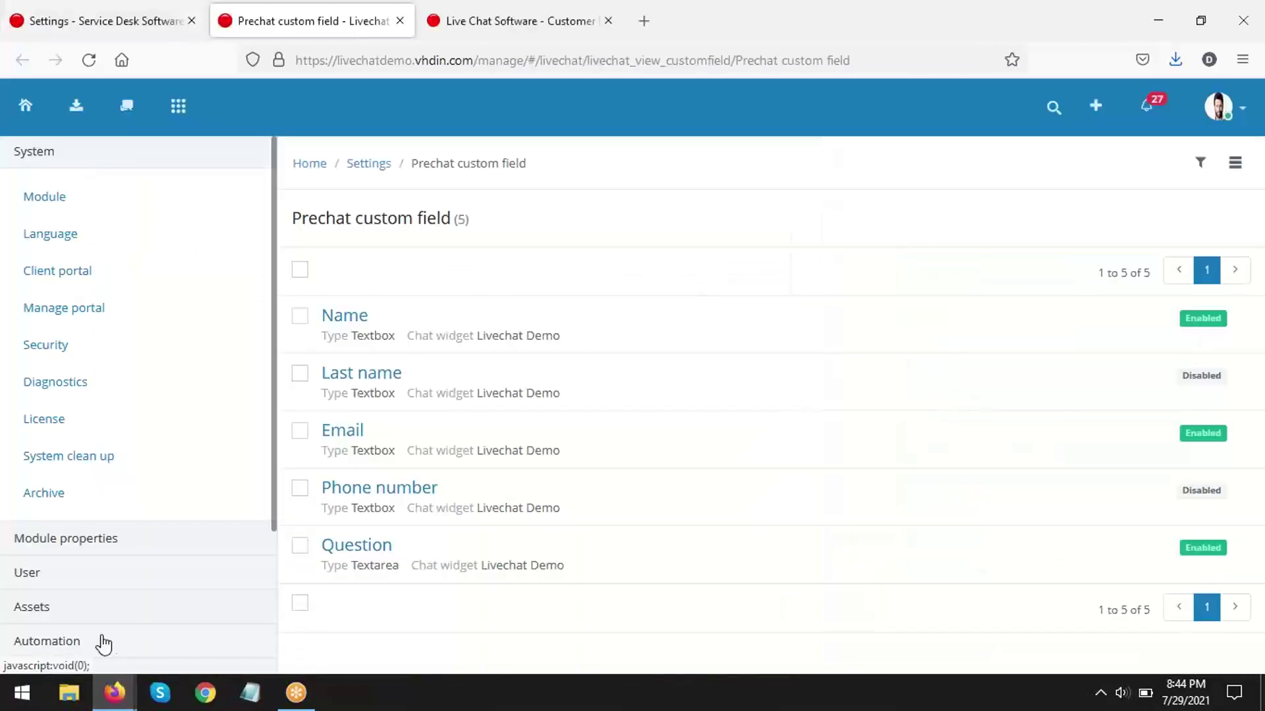
left_click(1221, 109)
left_click(1215, 149)
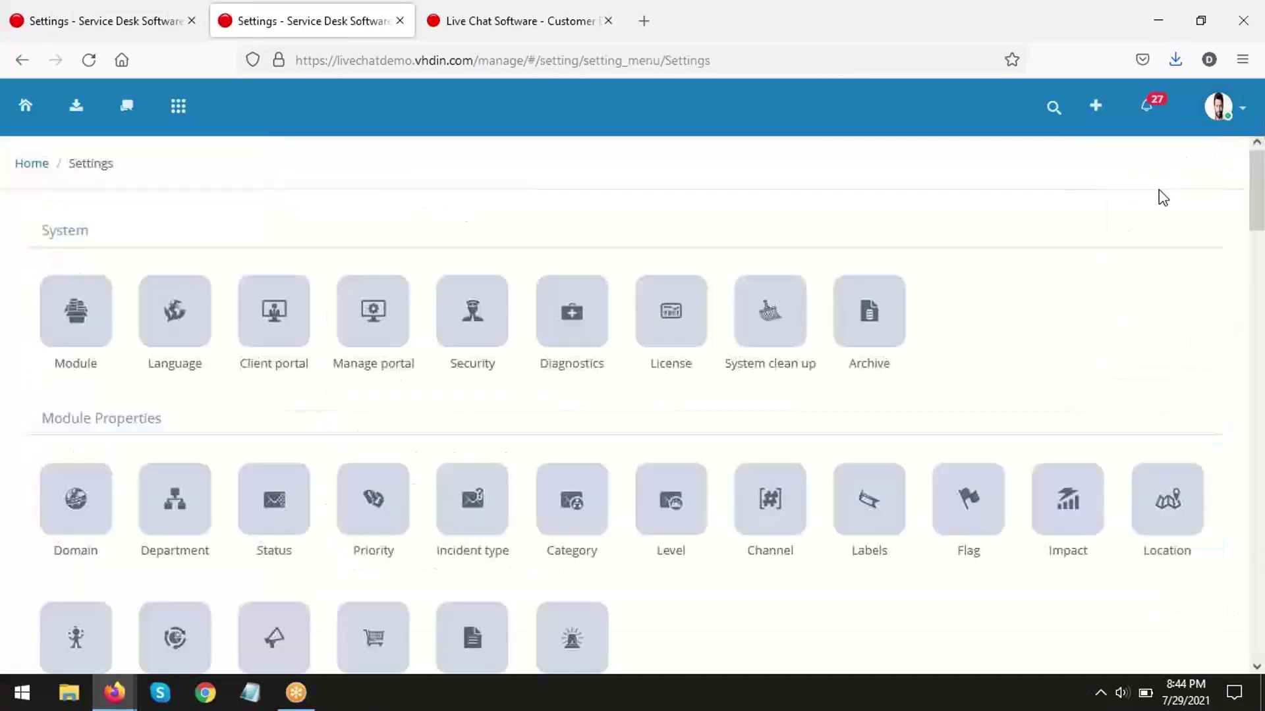
left_click(175, 511)
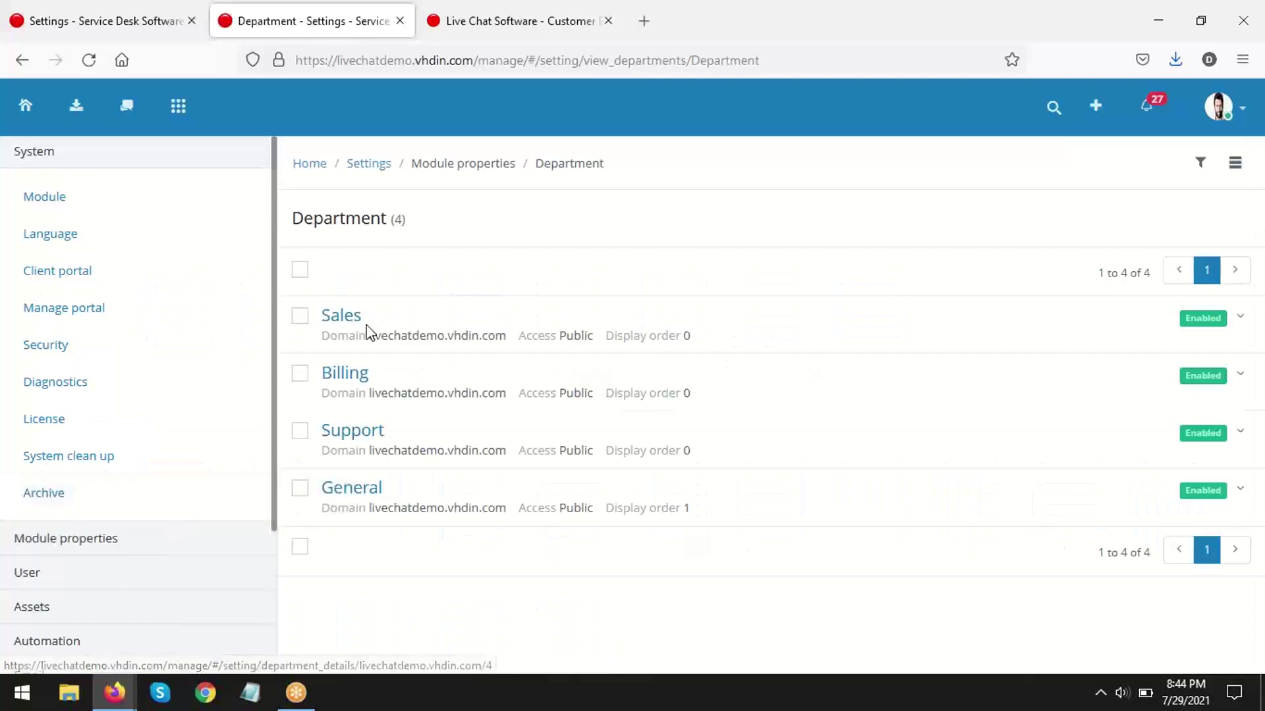
left_click(344, 317)
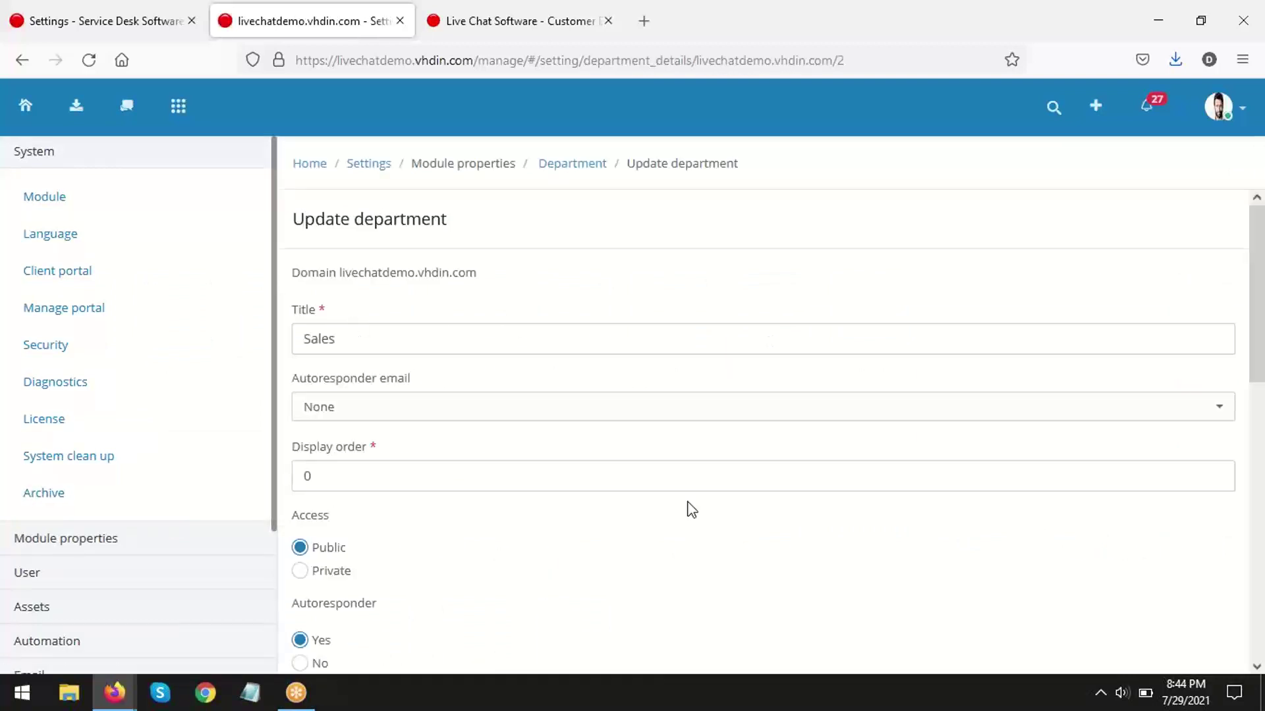
scroll(691, 511, "down", 5)
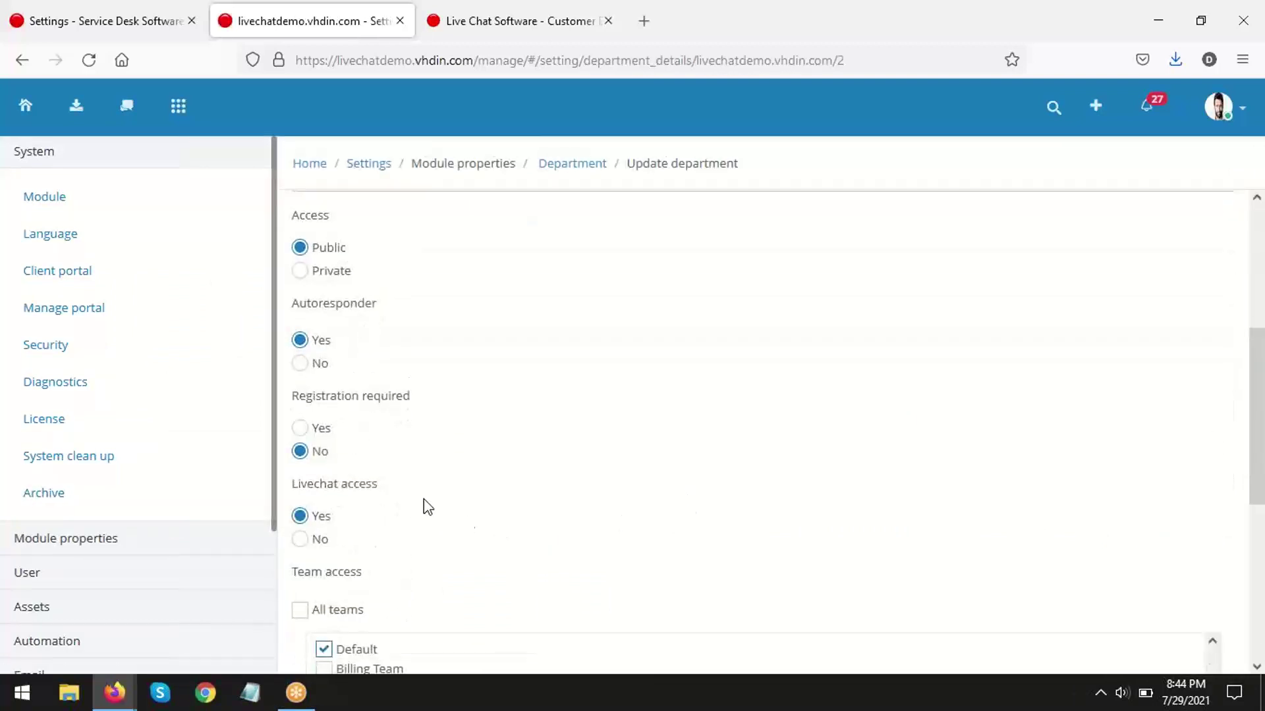
left_click_drag(400, 491, 314, 492)
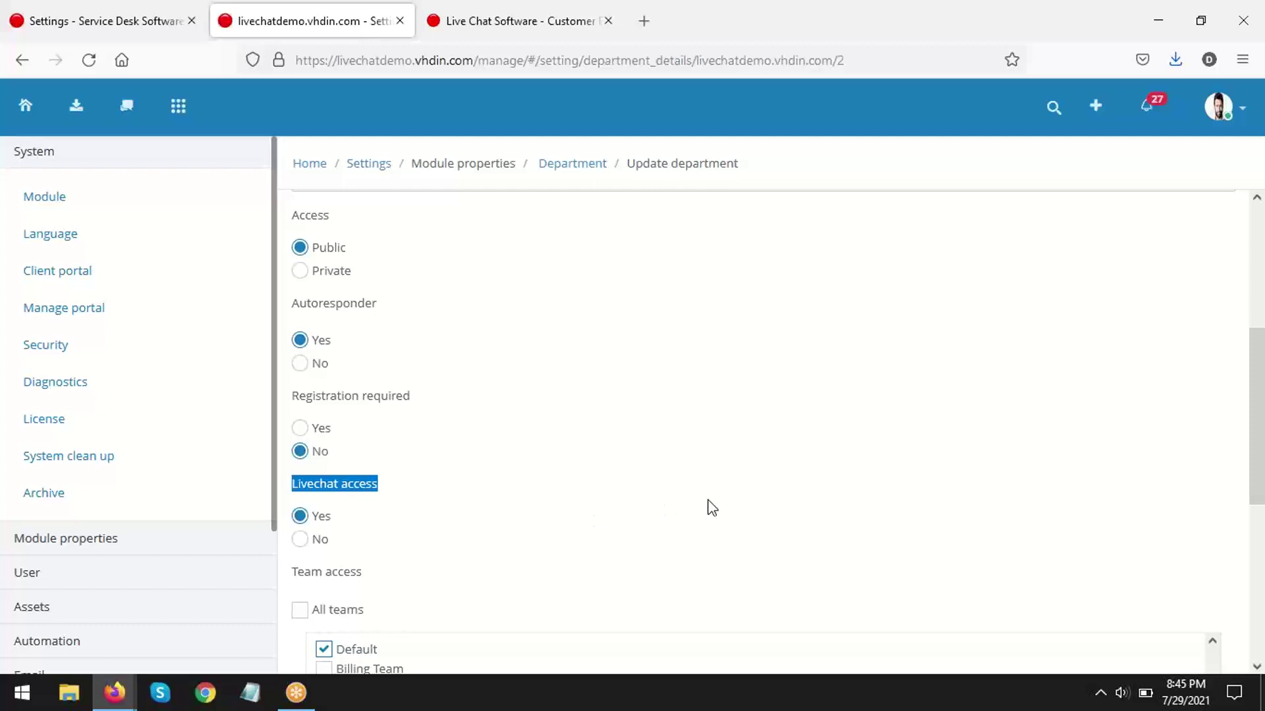
- Examine the Enable livechat agent option in the third listed staff member's access settings, and close that settings page
left_click(1242, 111)
left_click(1181, 158)
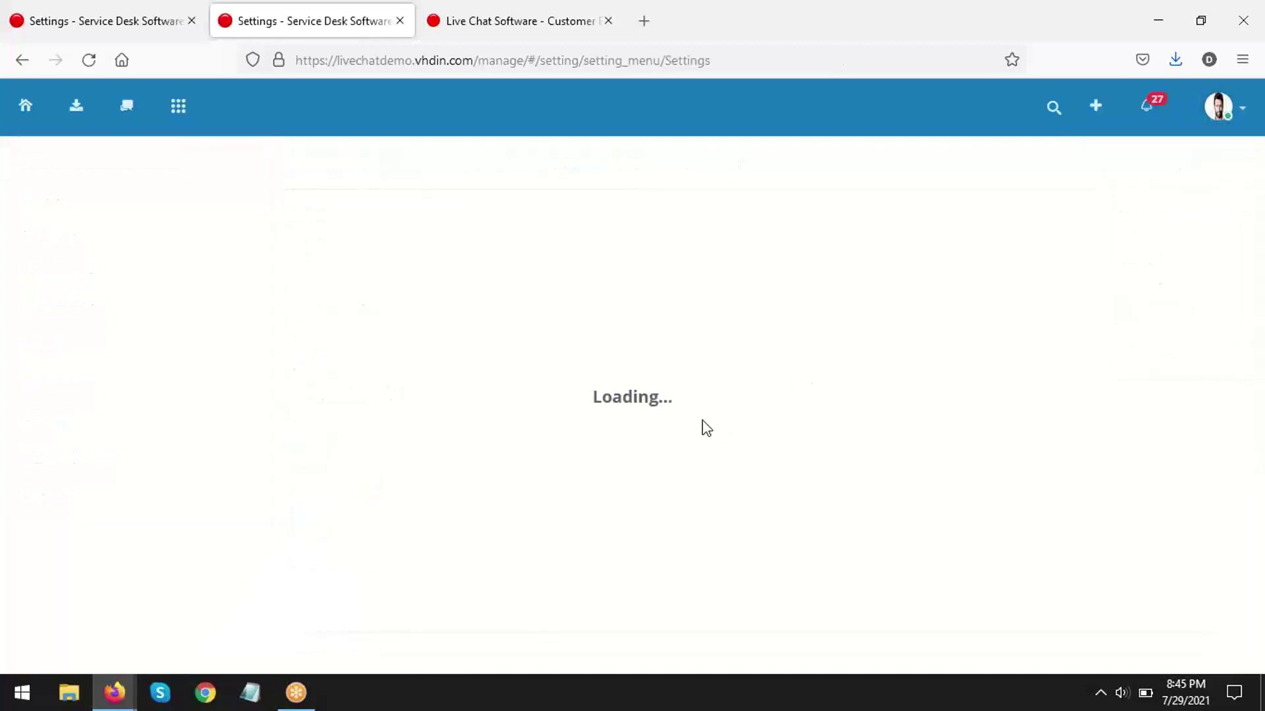
scroll(316, 517, "down", 1)
scroll(316, 517, "down", 5)
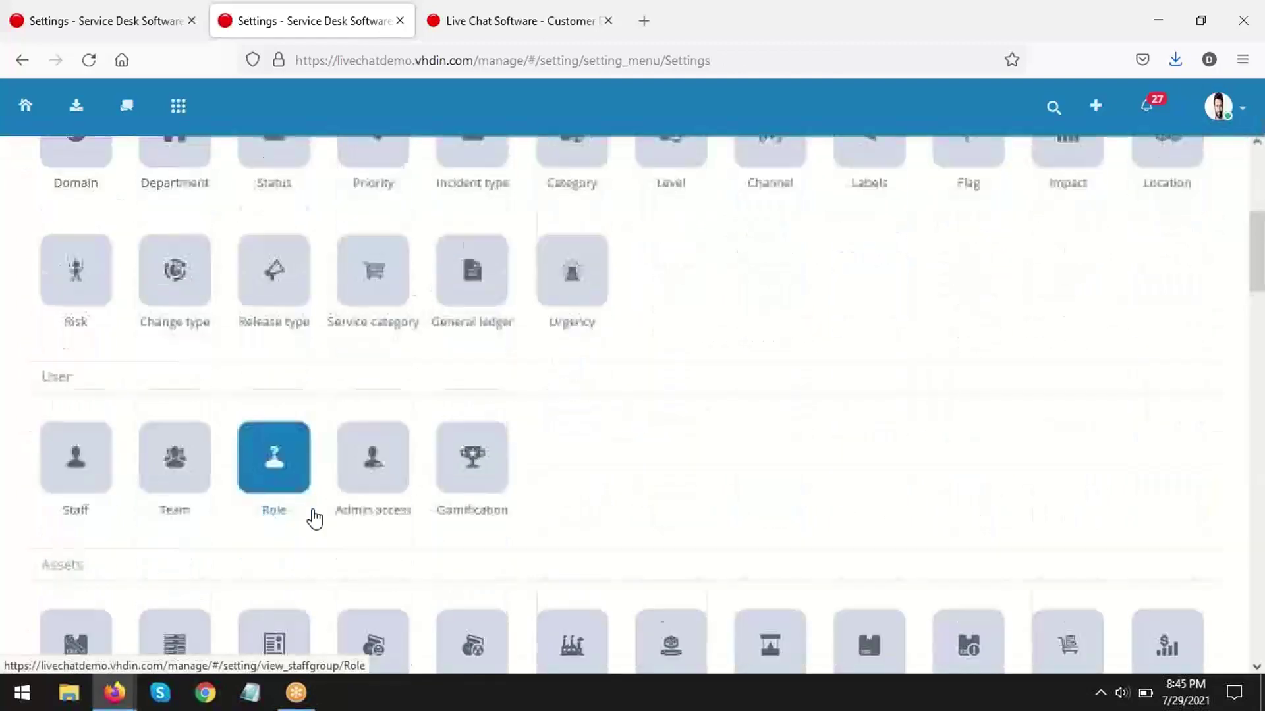
left_click(77, 431)
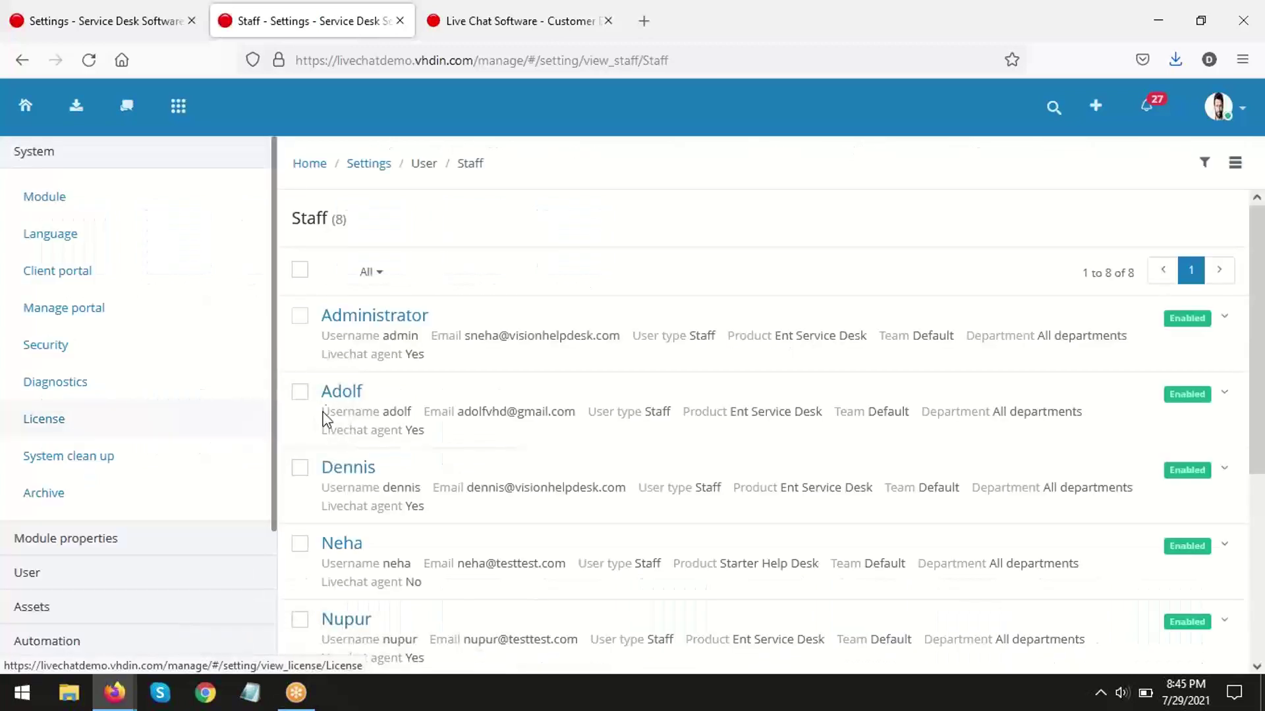
left_click(341, 466)
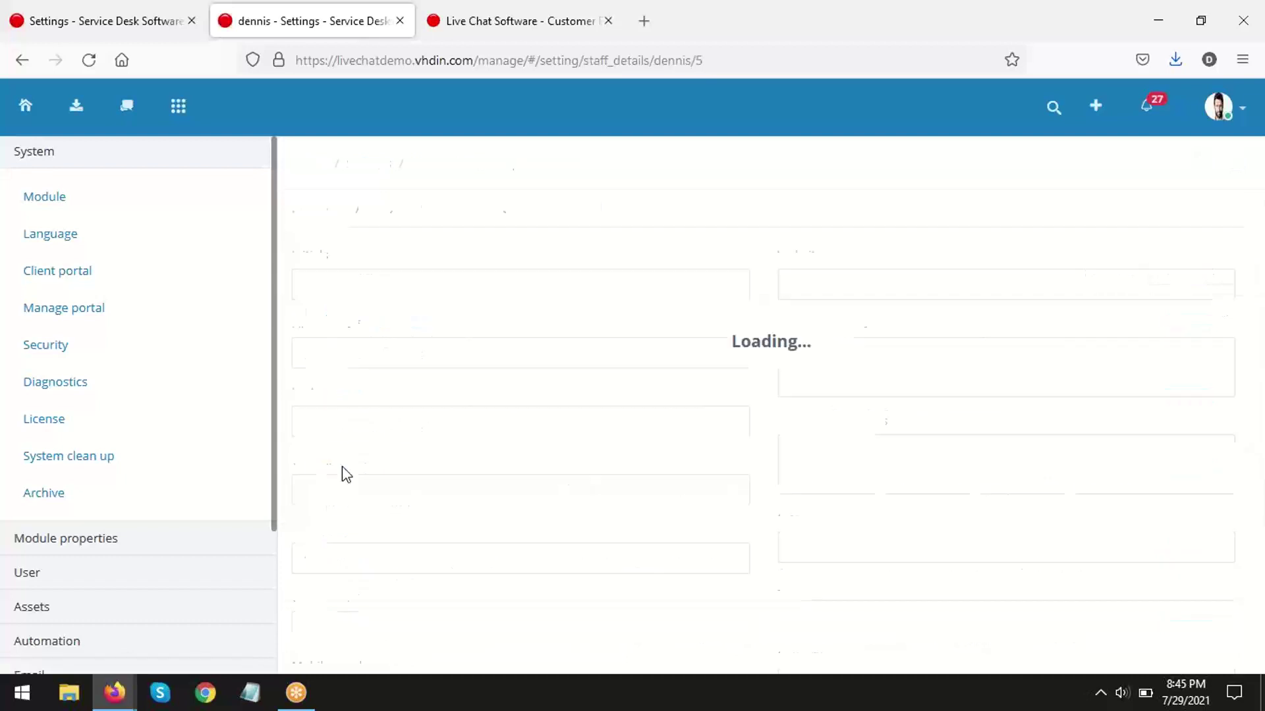
left_click(381, 221)
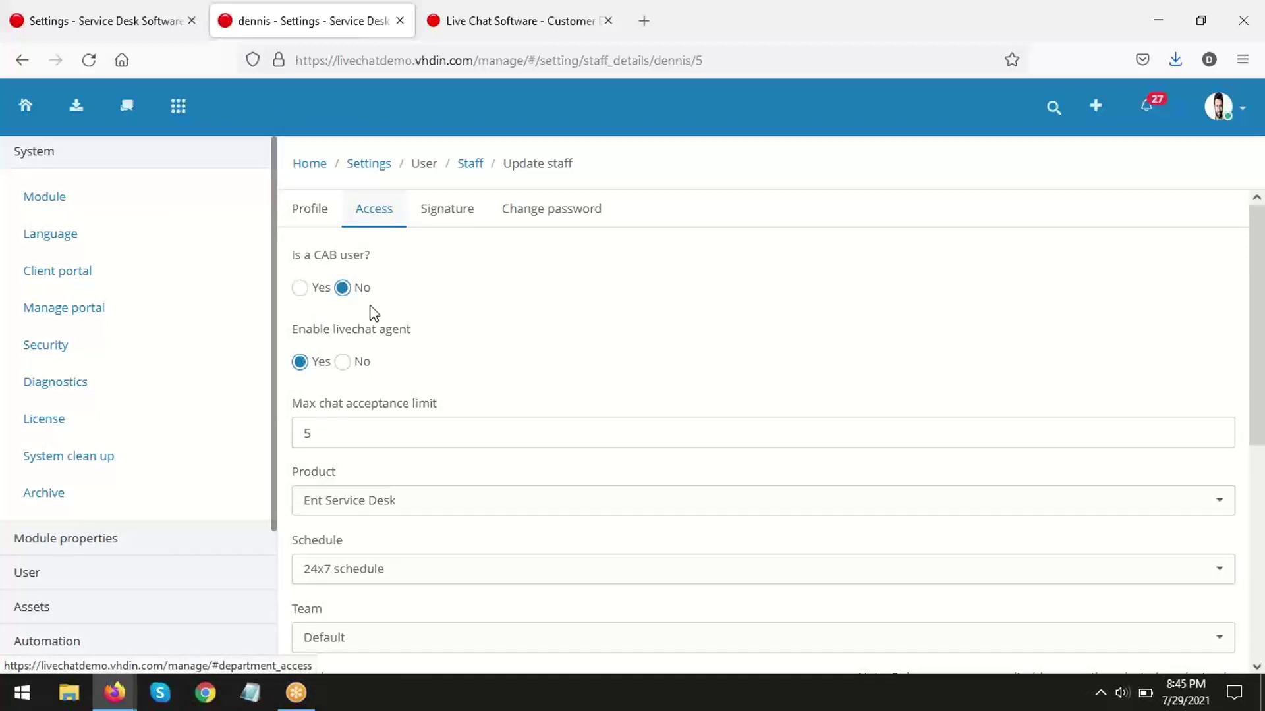
left_click_drag(423, 332, 291, 330)
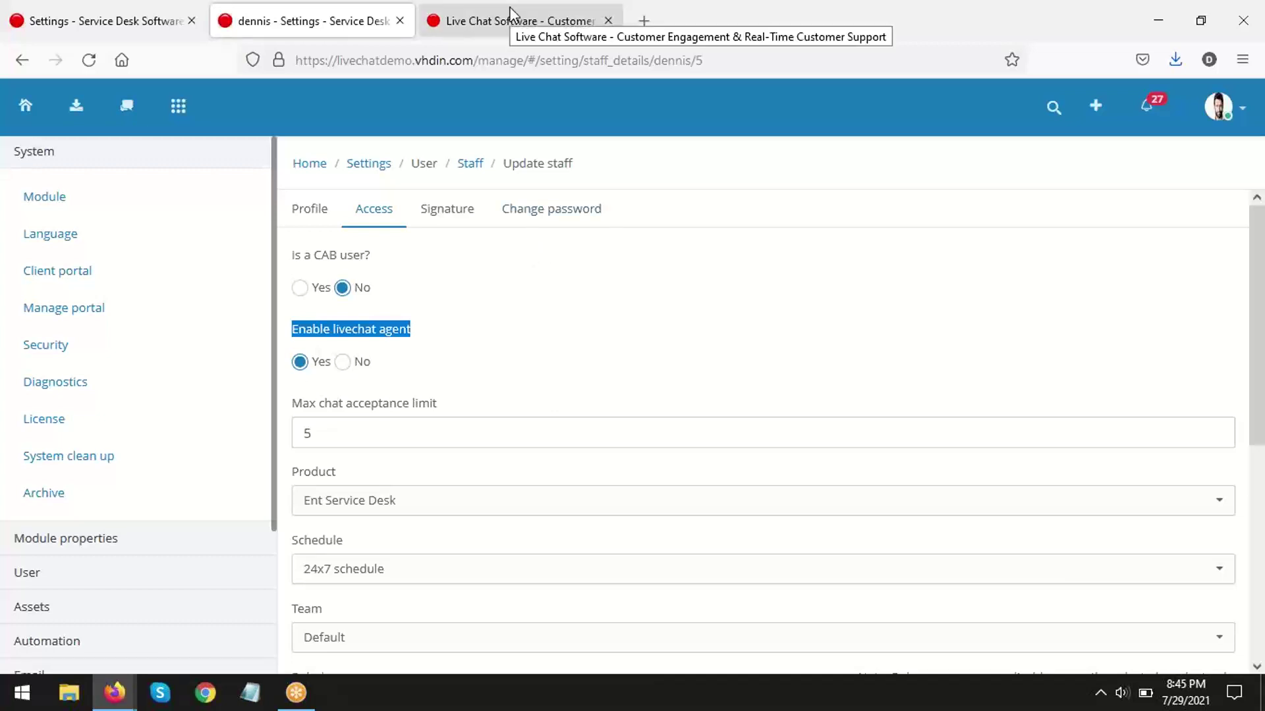
left_click(399, 20)
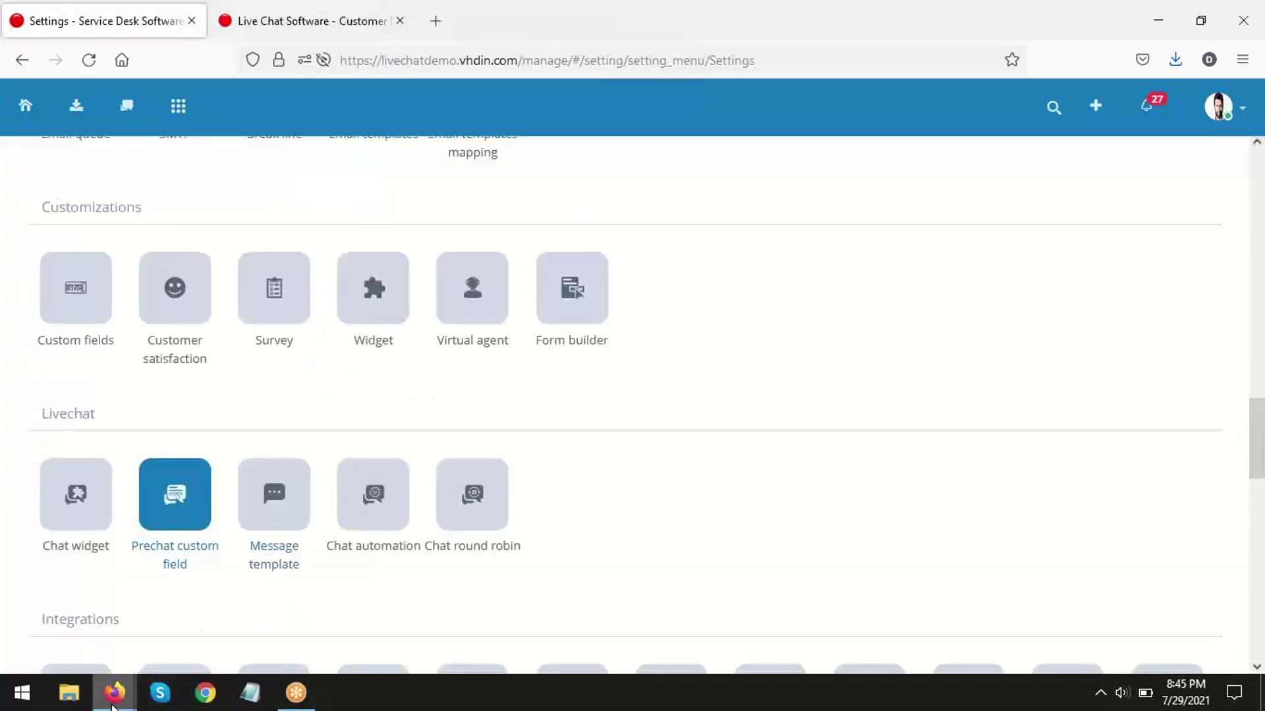
- On the Vision demo website, submit the prechat form for the Sales department with the question "Need a LC software"
mouse_move(112, 705)
left_click(260, 619)
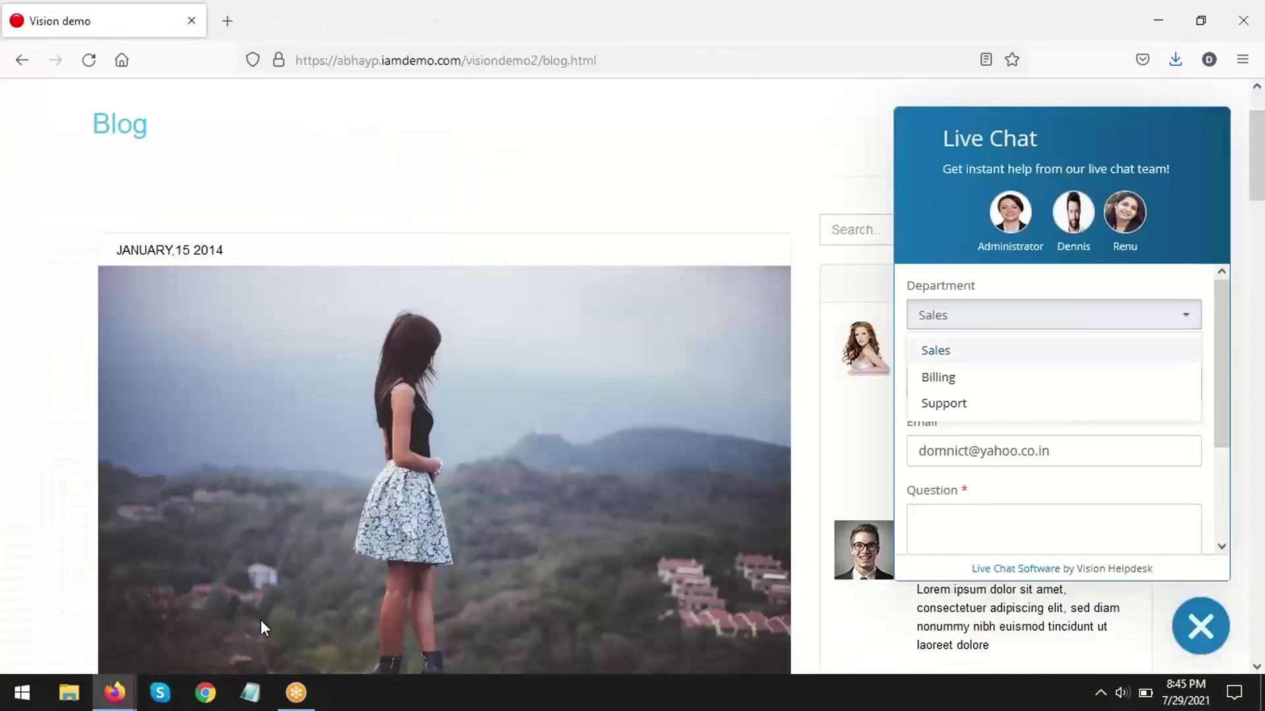
left_click(1209, 429)
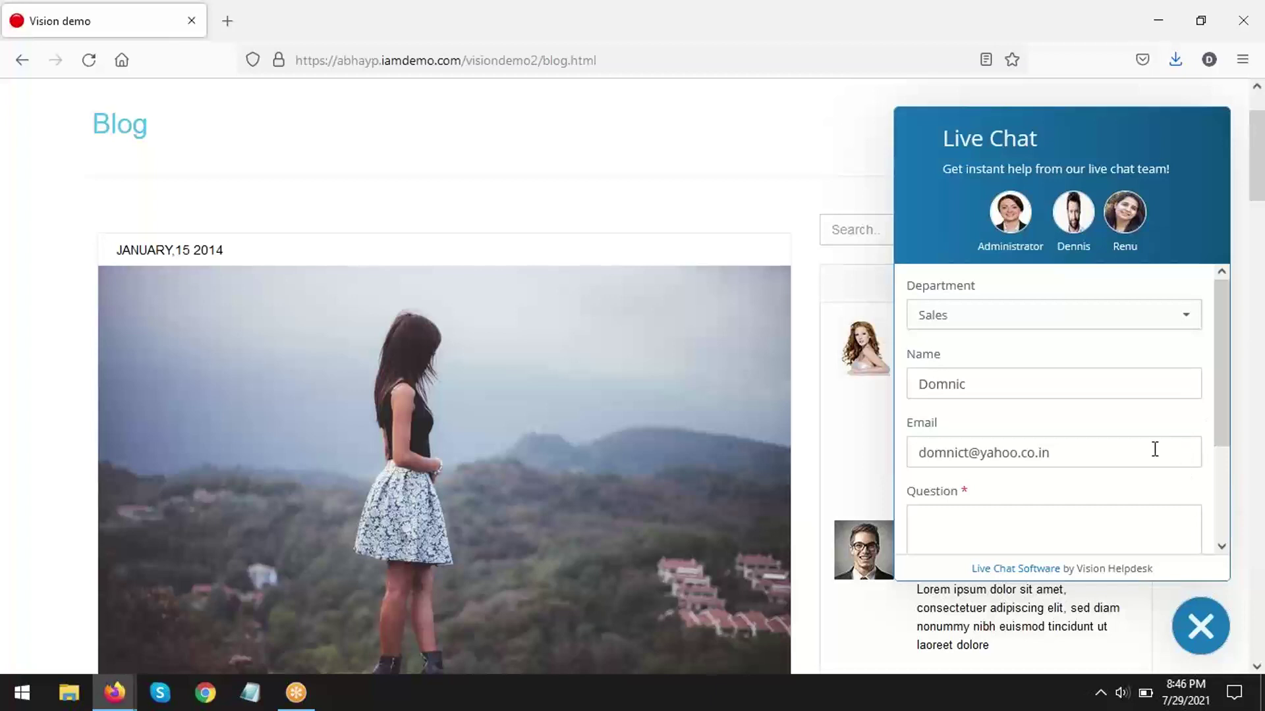
scroll(1154, 449, "up", 2)
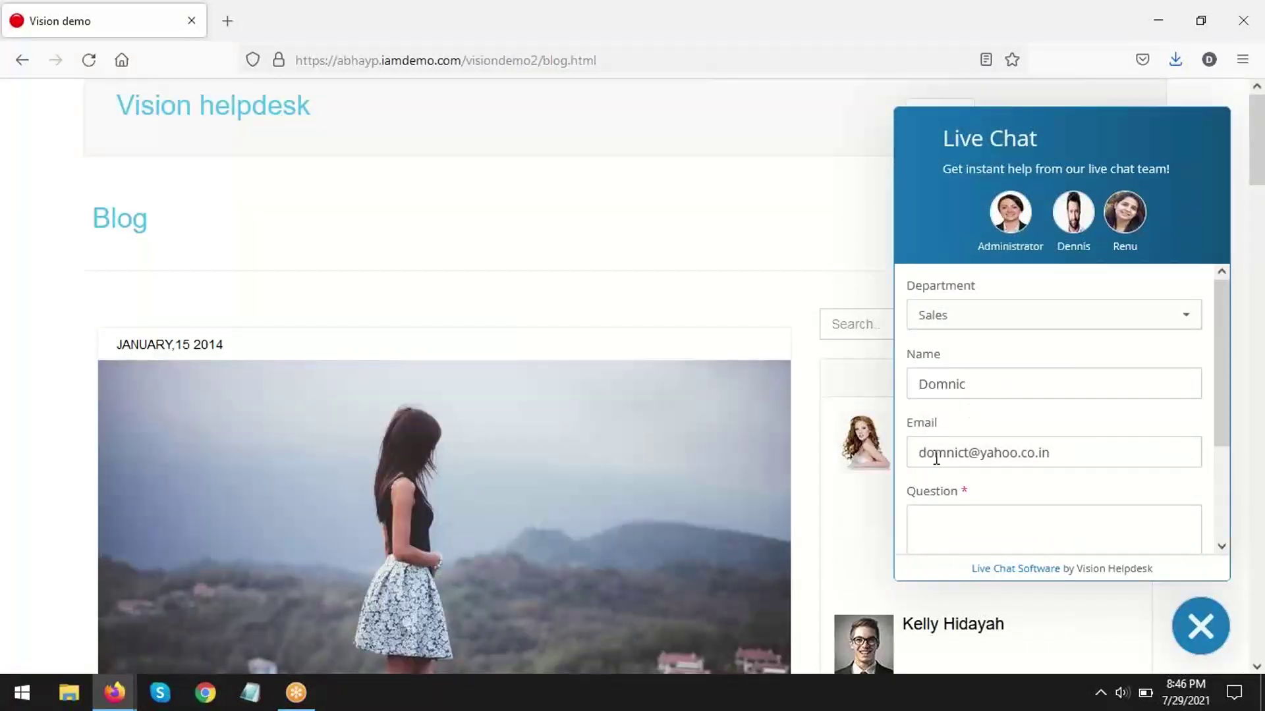
left_click(984, 515)
type("Need a")
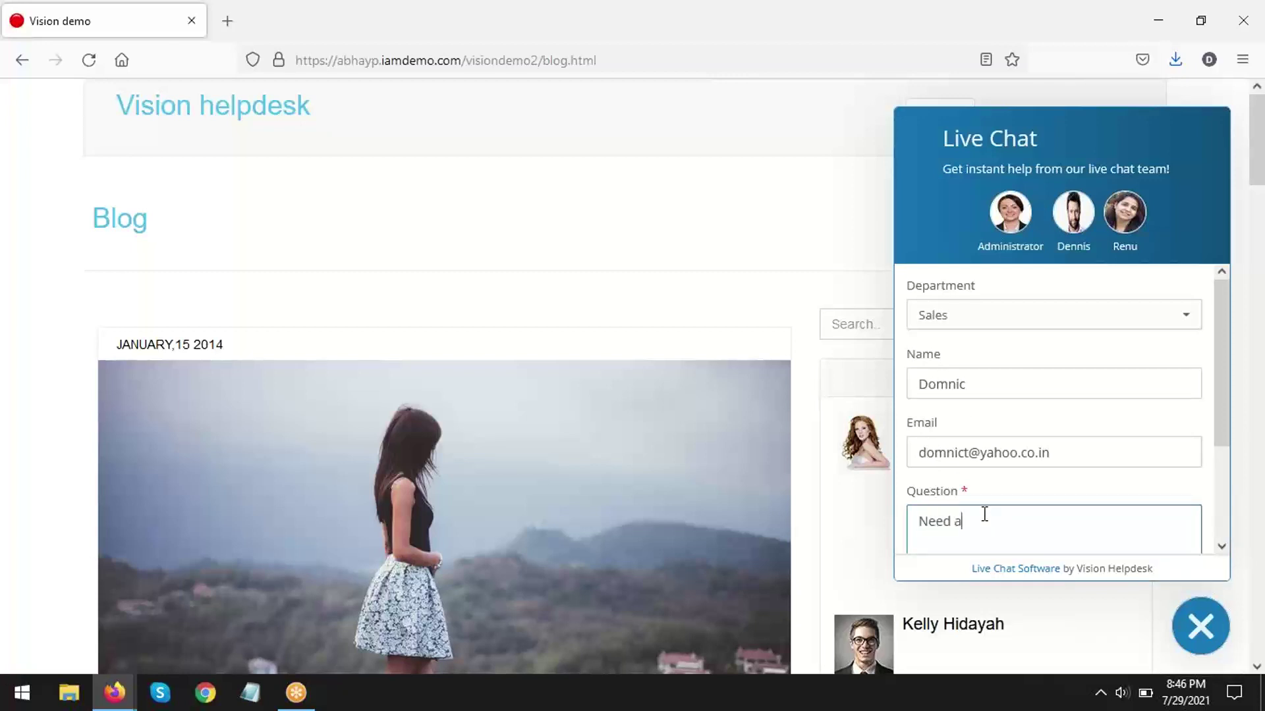
type(" LC software")
scroll(1104, 480, "down", 2)
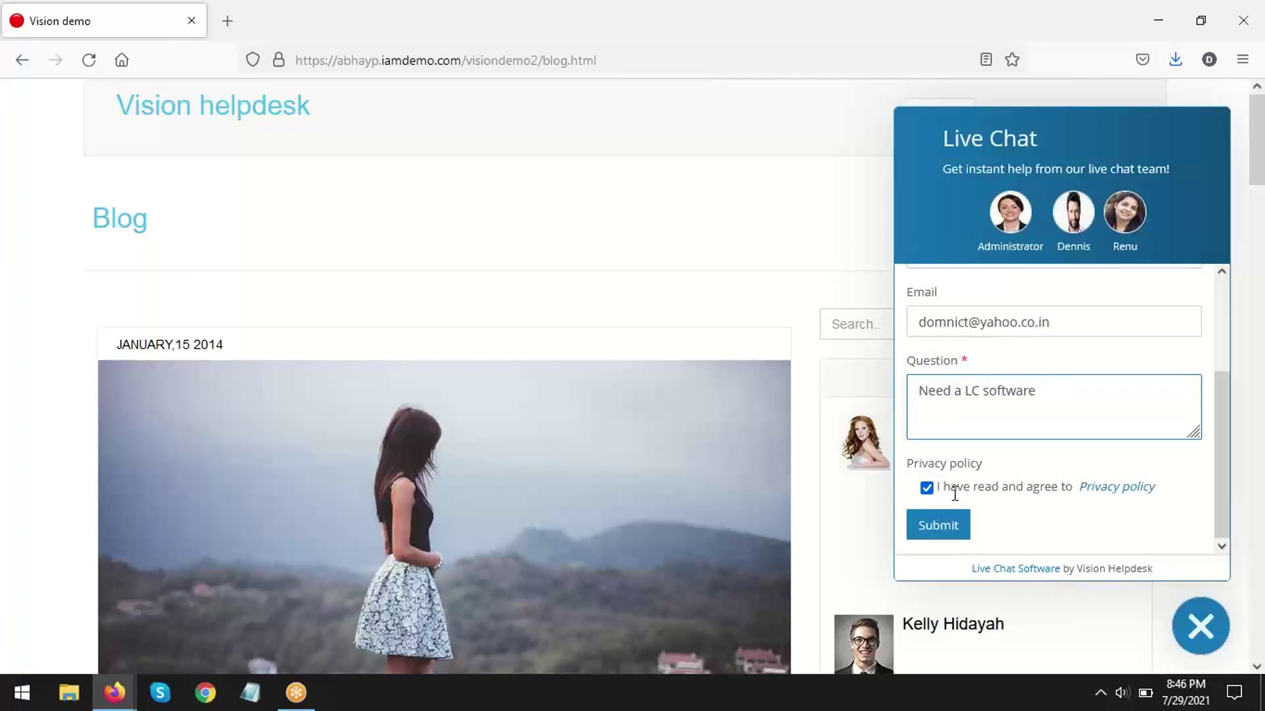
left_click(943, 527)
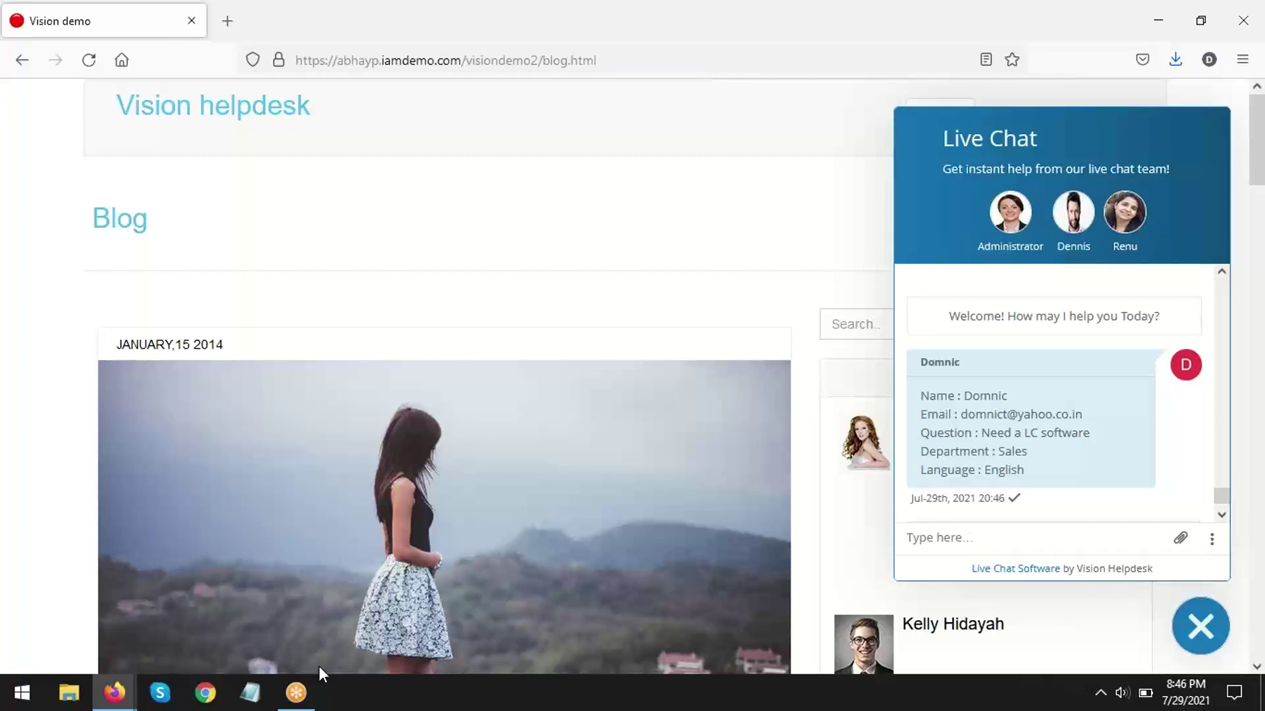
- Switch to the helpdesk and open the Livechat board to view the awaiting Sales chat
mouse_move(116, 701)
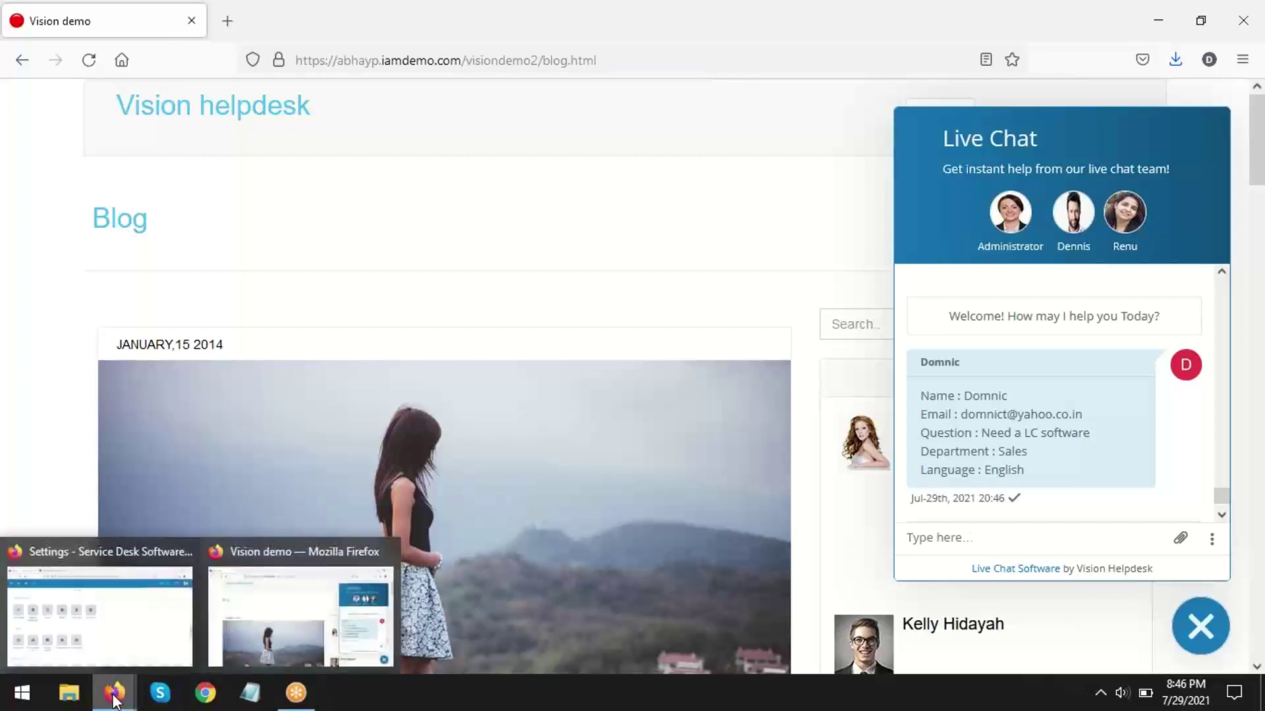
left_click(106, 624)
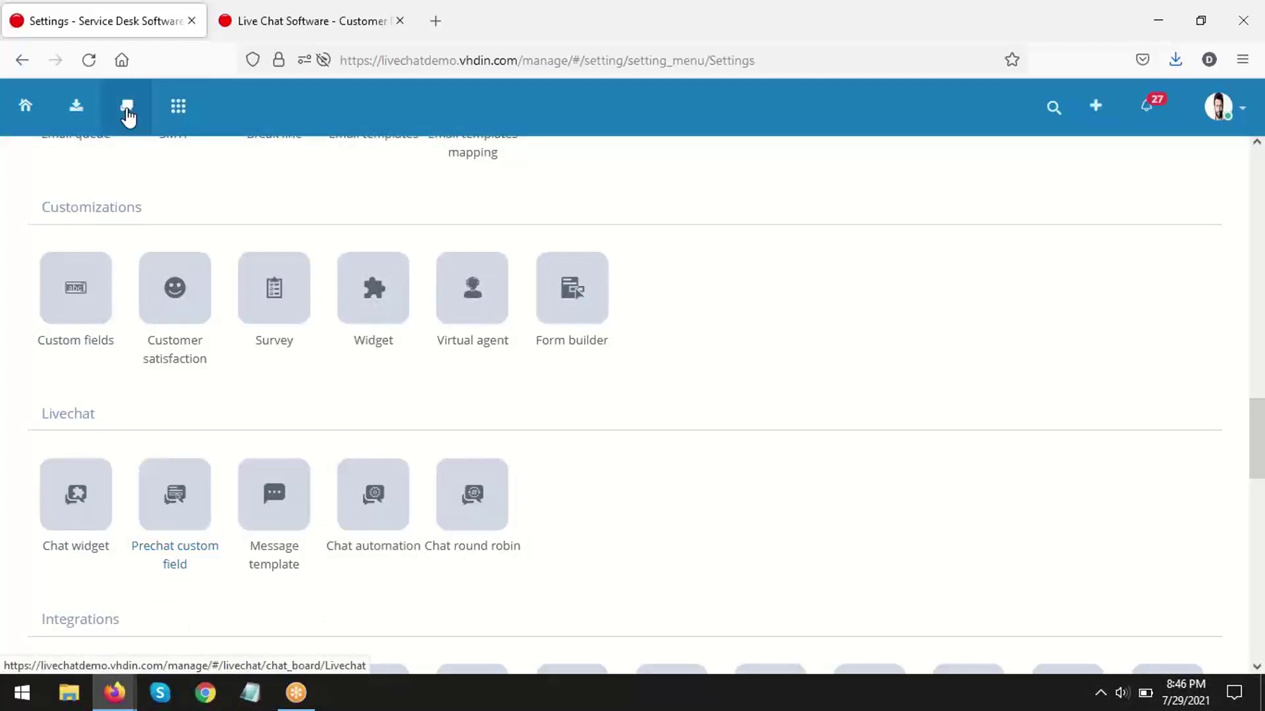
left_click(127, 112)
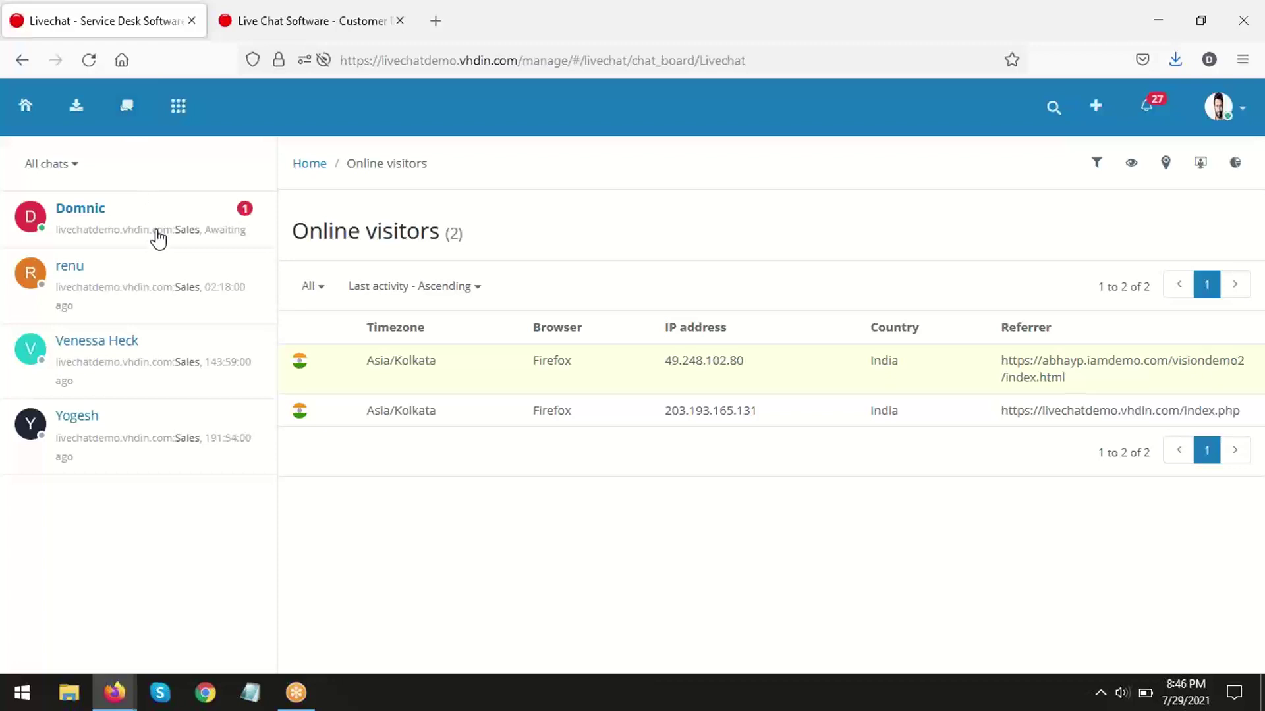
right_click(104, 222)
key("Escape")
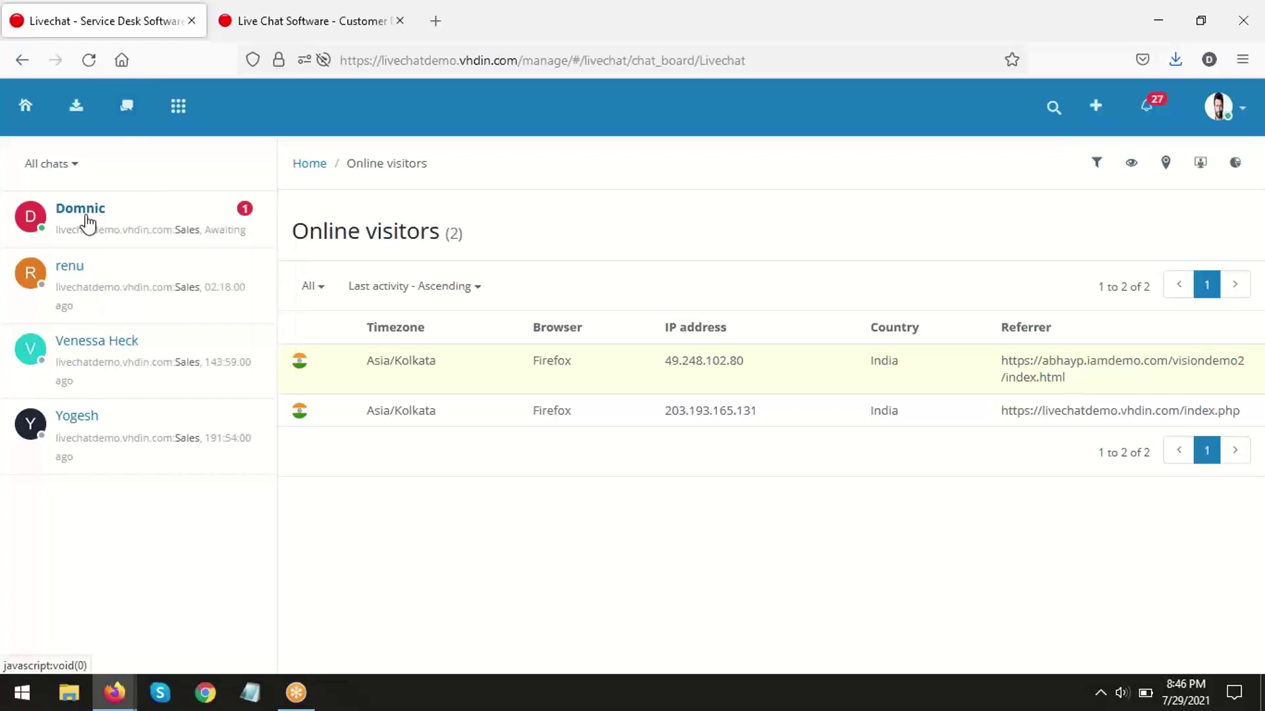
triple_click(171, 239)
left_click(171, 239)
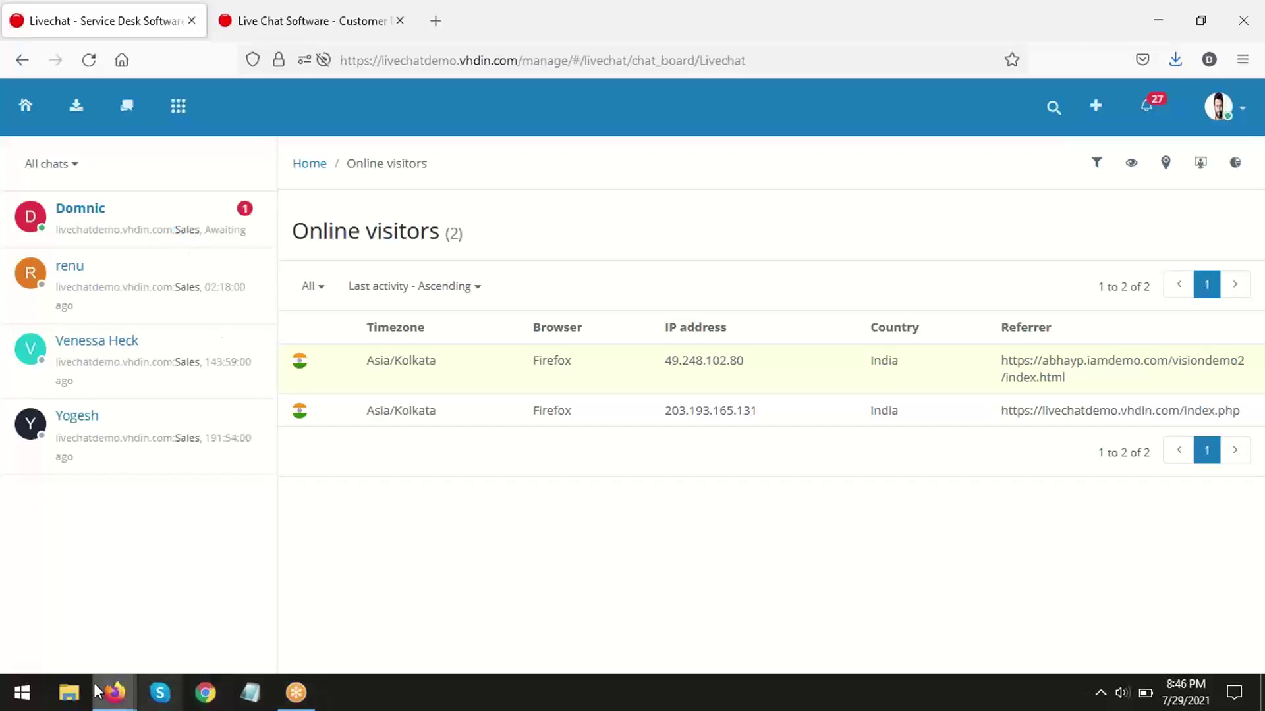
- On the Vision demo website, send the message "Hello" in the visitor's live chat
mouse_move(114, 692)
left_click(361, 615)
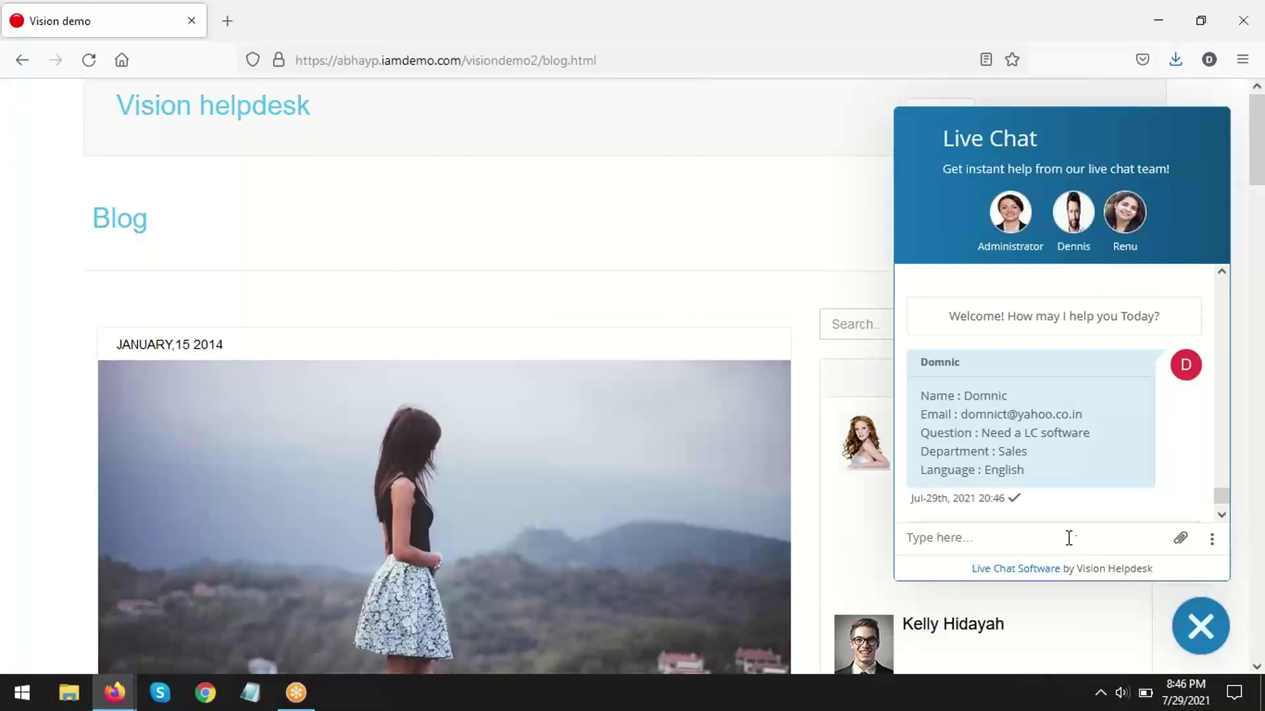
left_click(1012, 544)
type("Hello")
key("Return")
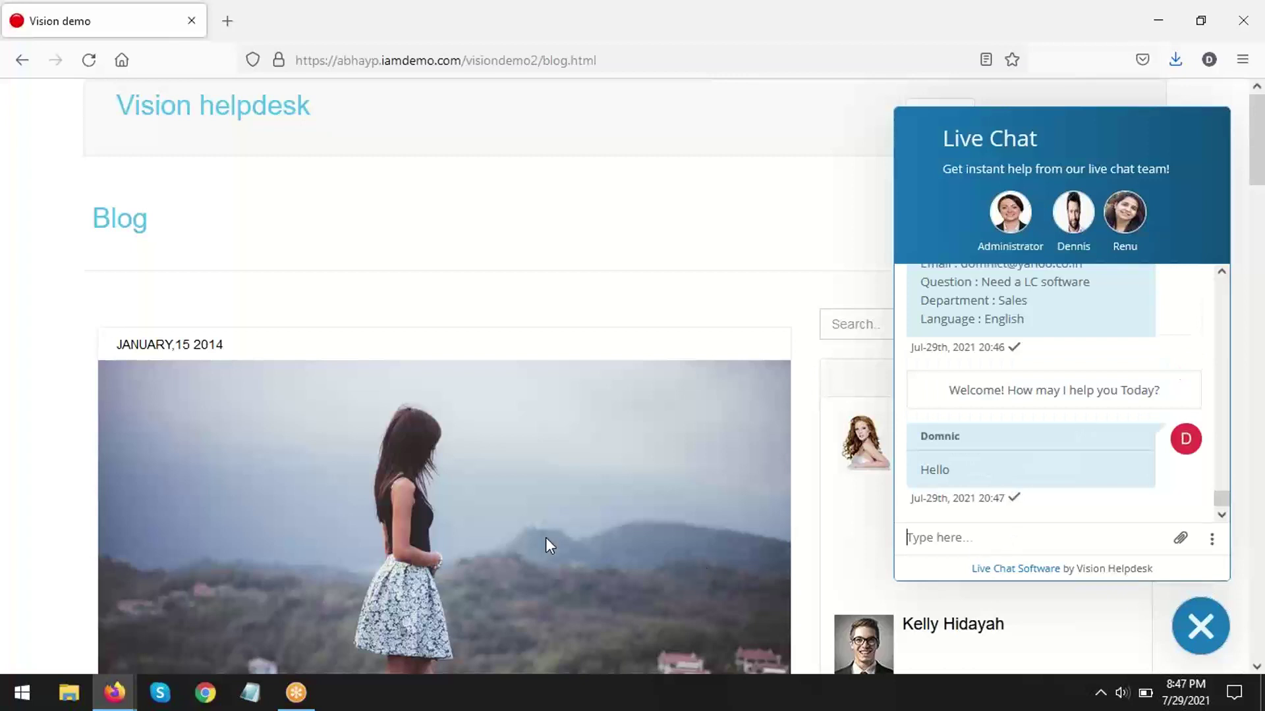
- Return to the helpdesk's Livechat board, look at the awaiting Sales chat and reopen the online visitors list
mouse_move(110, 697)
left_click(104, 624)
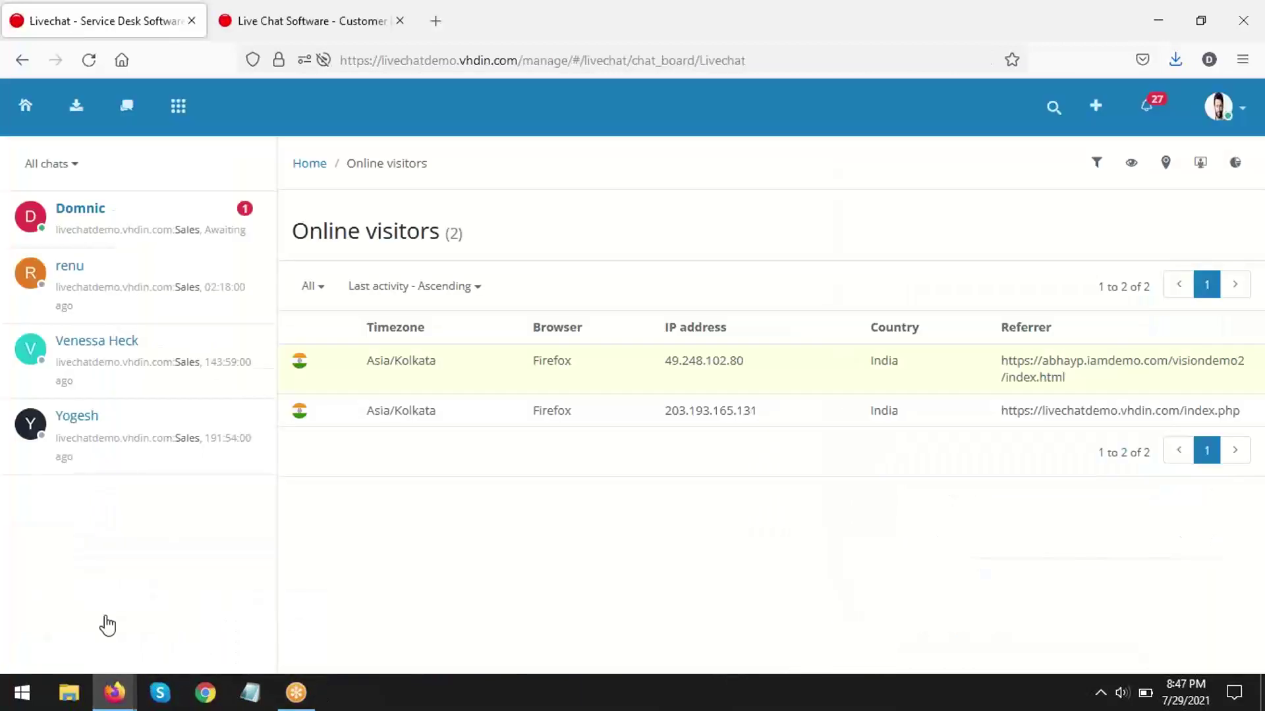
double_click(218, 218)
left_click(217, 218)
double_click(114, 230)
left_click(150, 226)
left_click(127, 105)
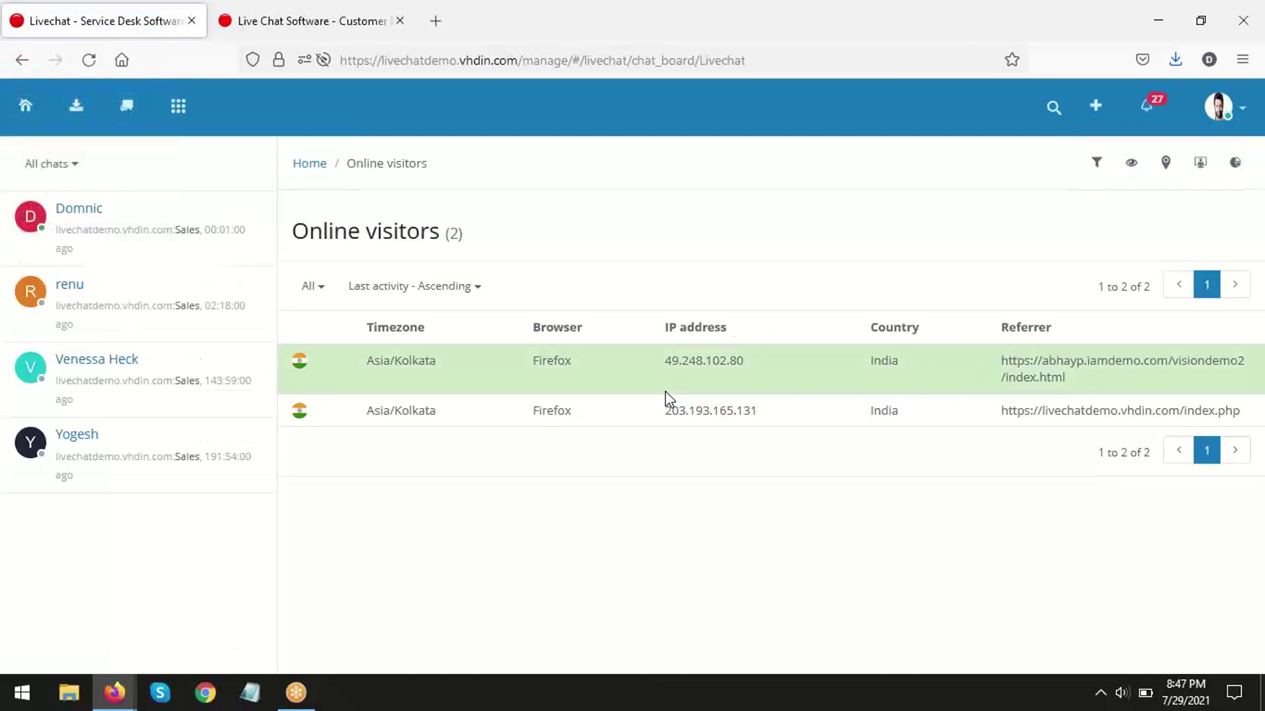
- Join the new visitor's Sales chat and send a welcome with the visitor's name and "How may I help you today?"
left_click(106, 216)
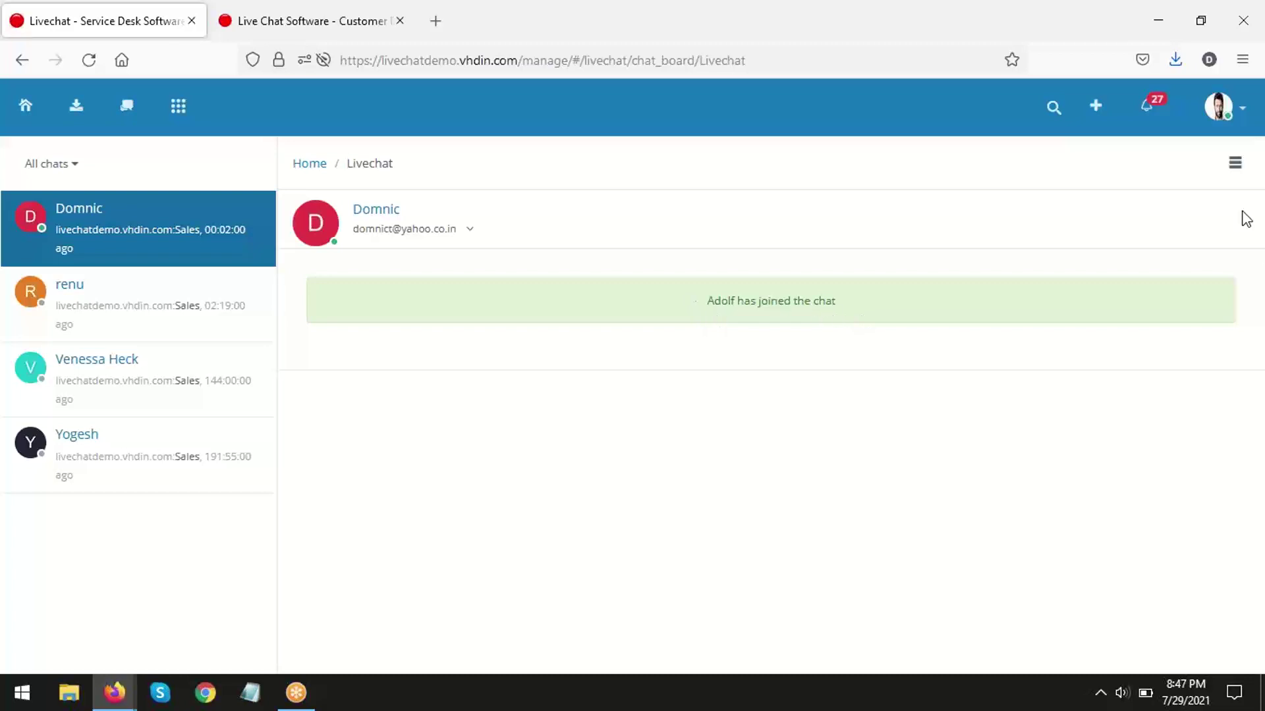
left_click(1238, 168)
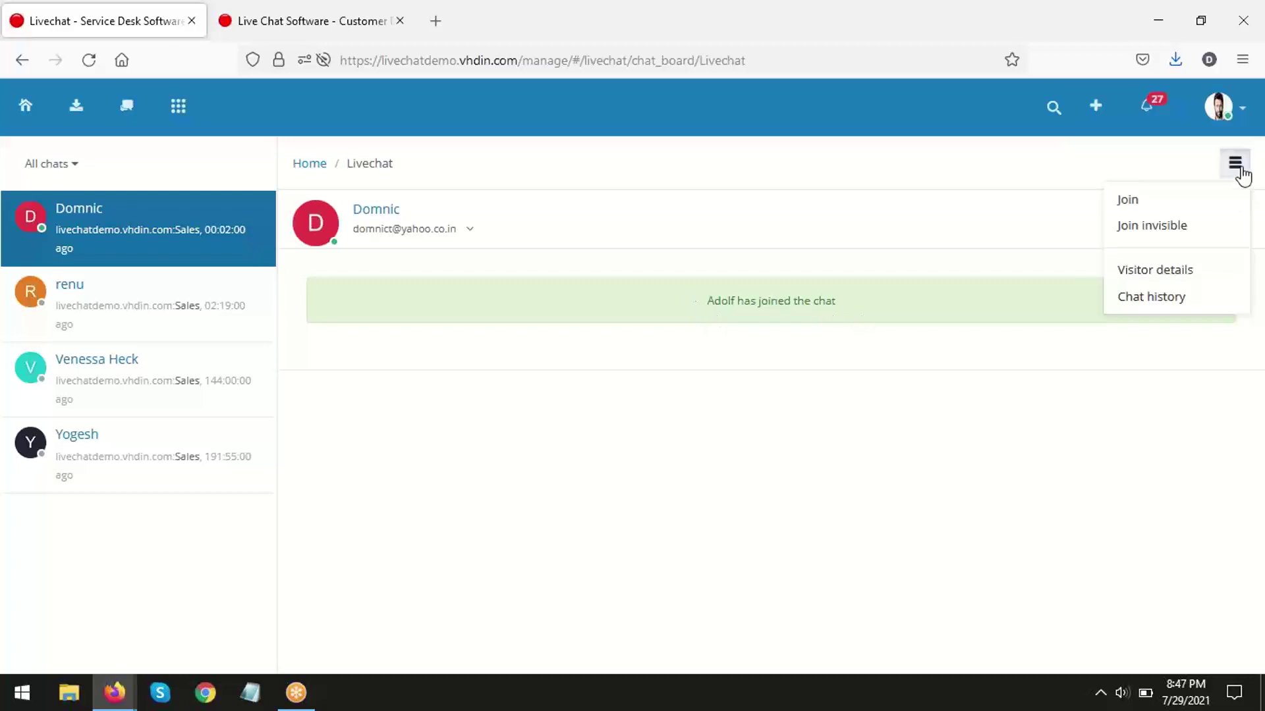
left_click(1170, 208)
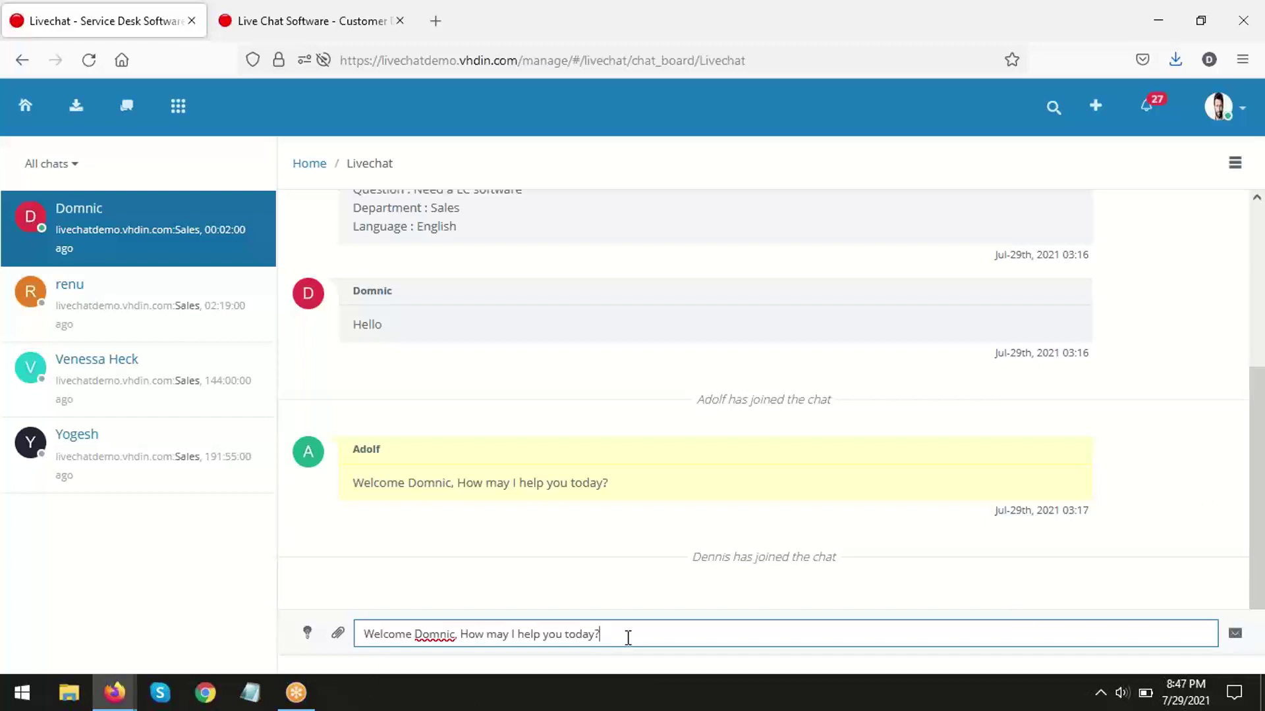
key("Return")
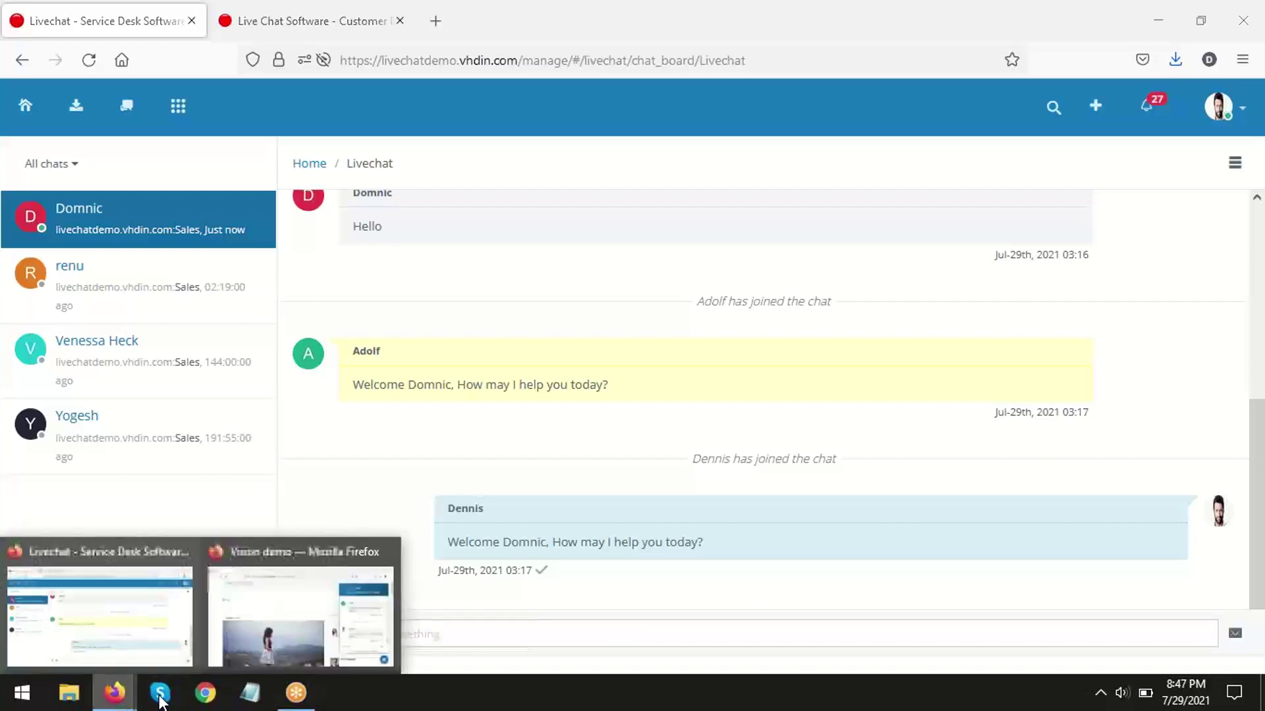
- On the Vision demo website, reply to the agent in the live chat with "Hello, how are you?"
left_click(295, 658)
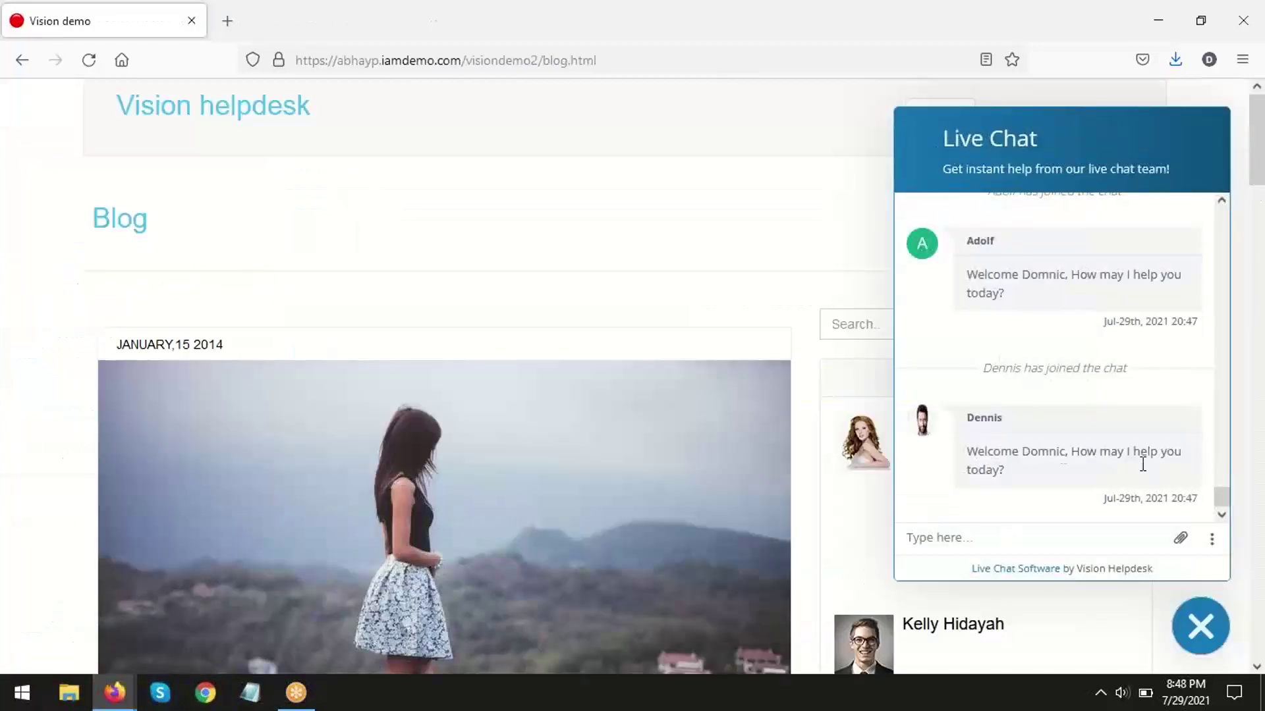
left_click(1000, 544)
type("Hello, how are you?")
key("Return")
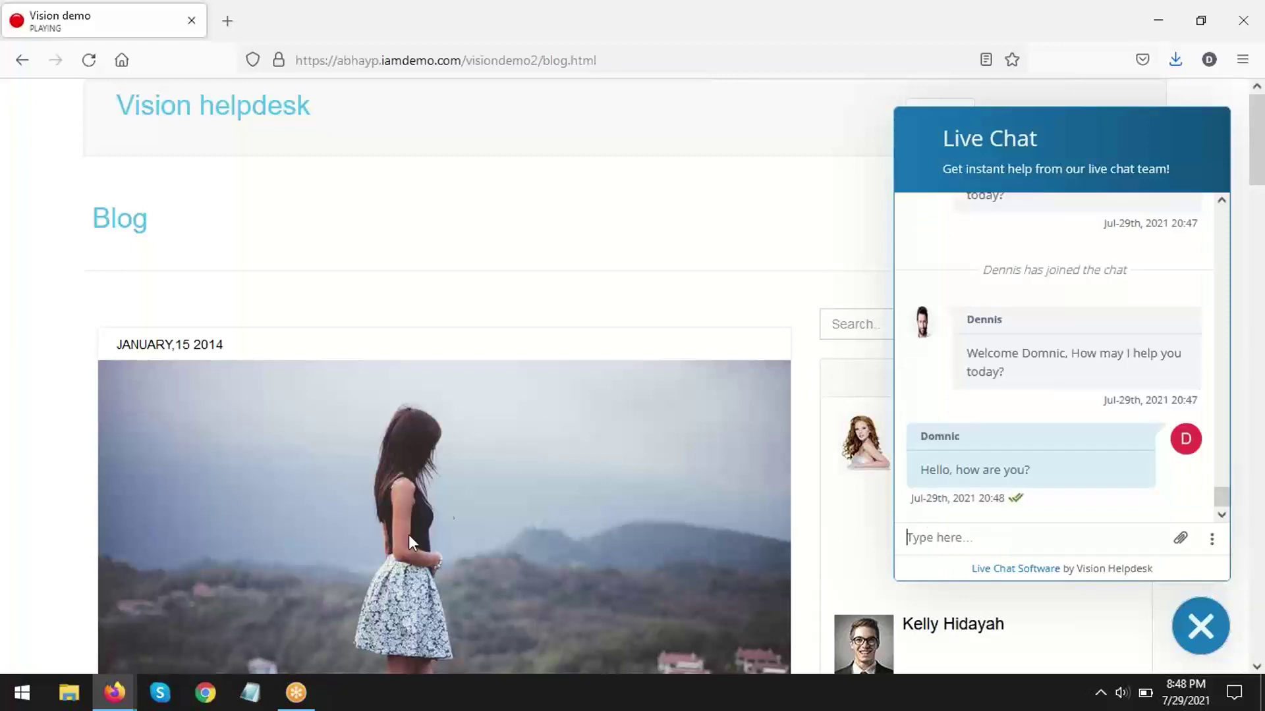
- Return to the helpdesk's Sales chat and send the replies "I'm fine", "Yes we have a LC available" and "How many staff would using this"
mouse_move(115, 692)
left_click(110, 627)
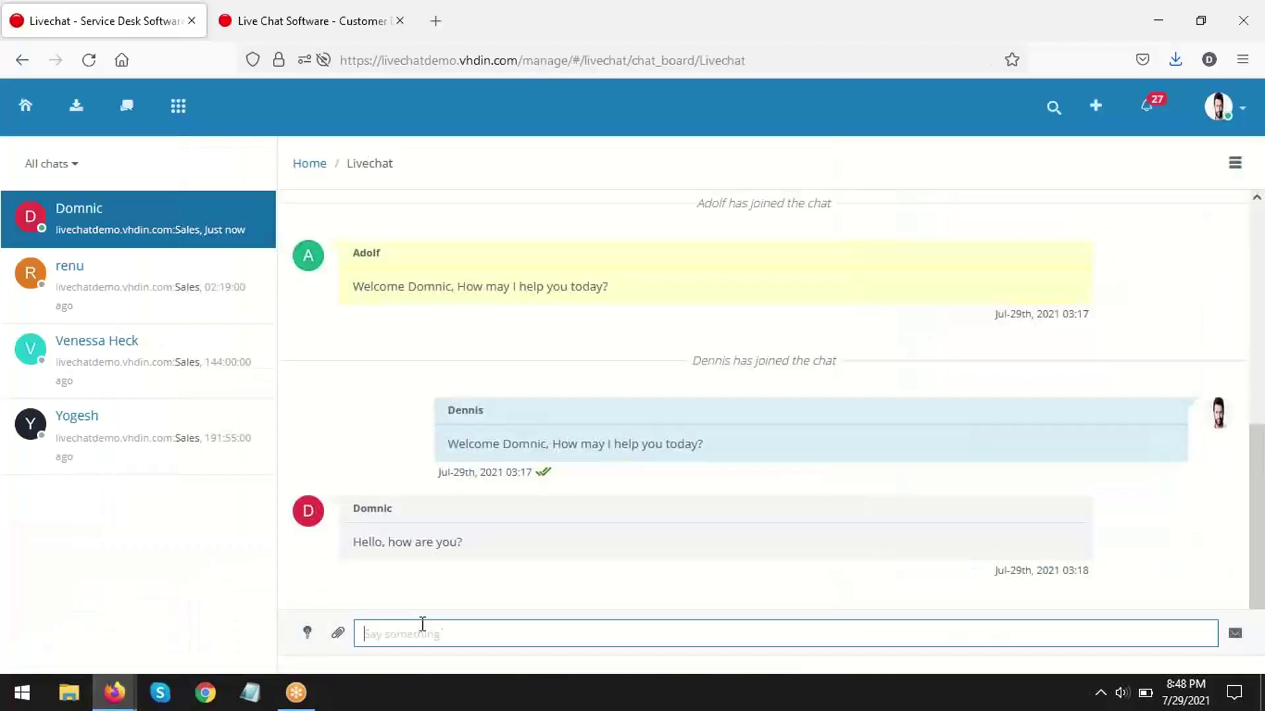
type("I'm fine")
key("Return")
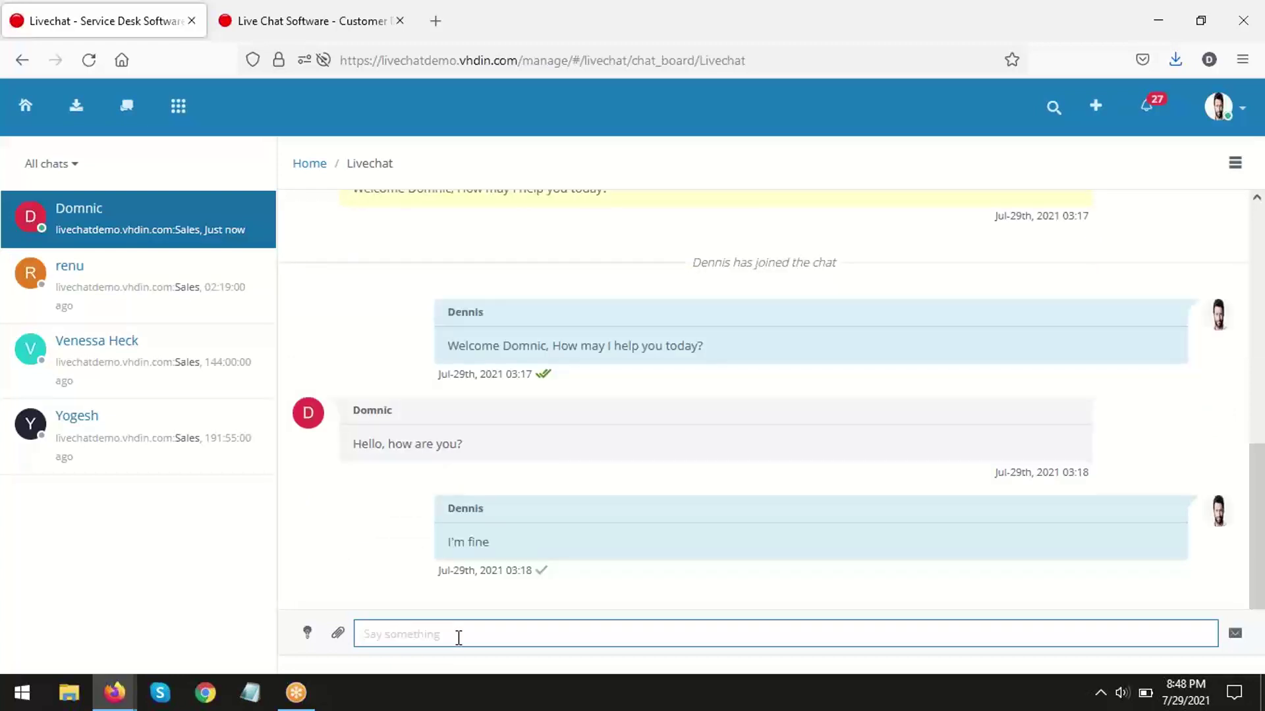
type("Yes we have a LC available")
key("Return")
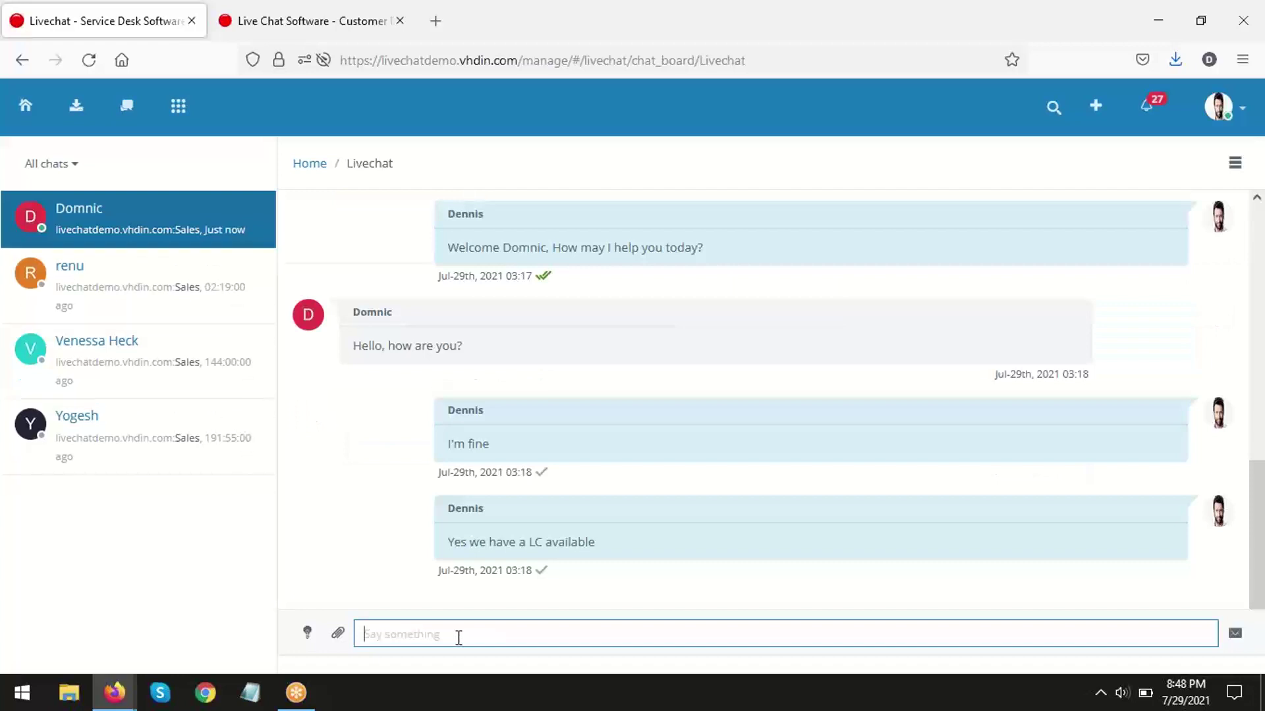
type("How")
key("BackSpace")
type("w many staff would using this")
key("Return")
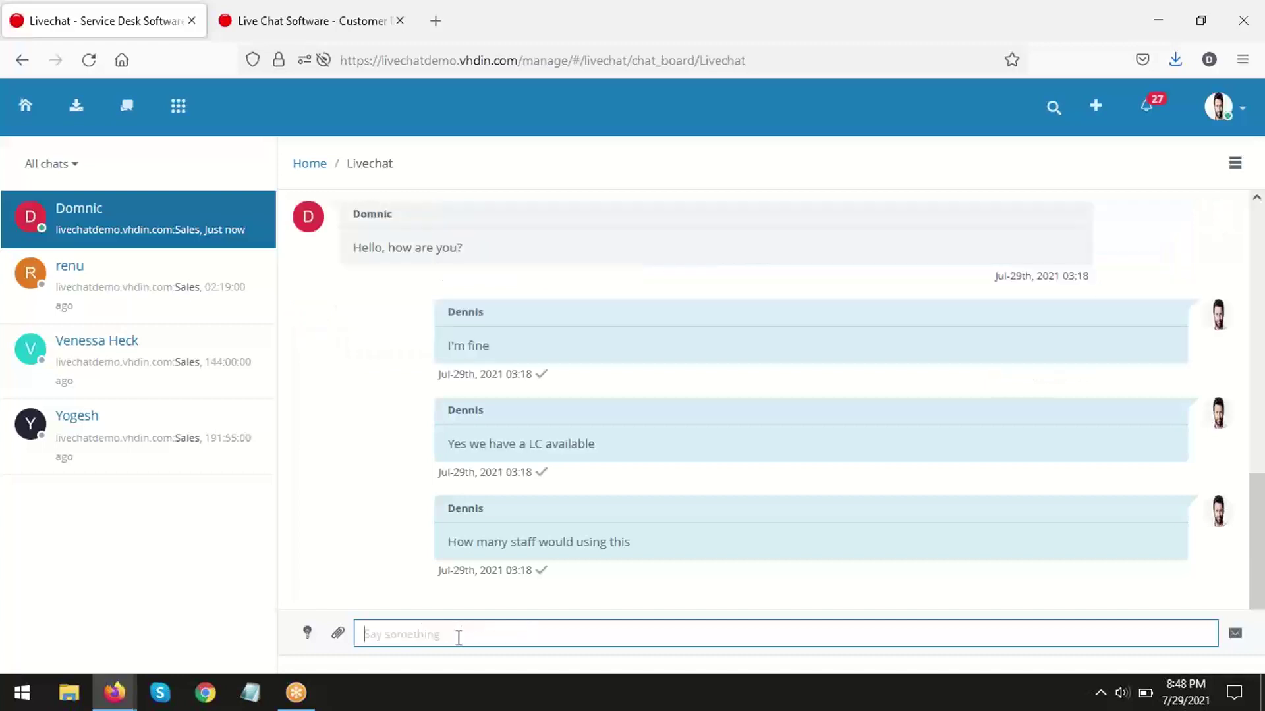
- On the Vision demo website, answer "10-15" in the visitor's live chat and look at the visitor's chat options
left_click(112, 691)
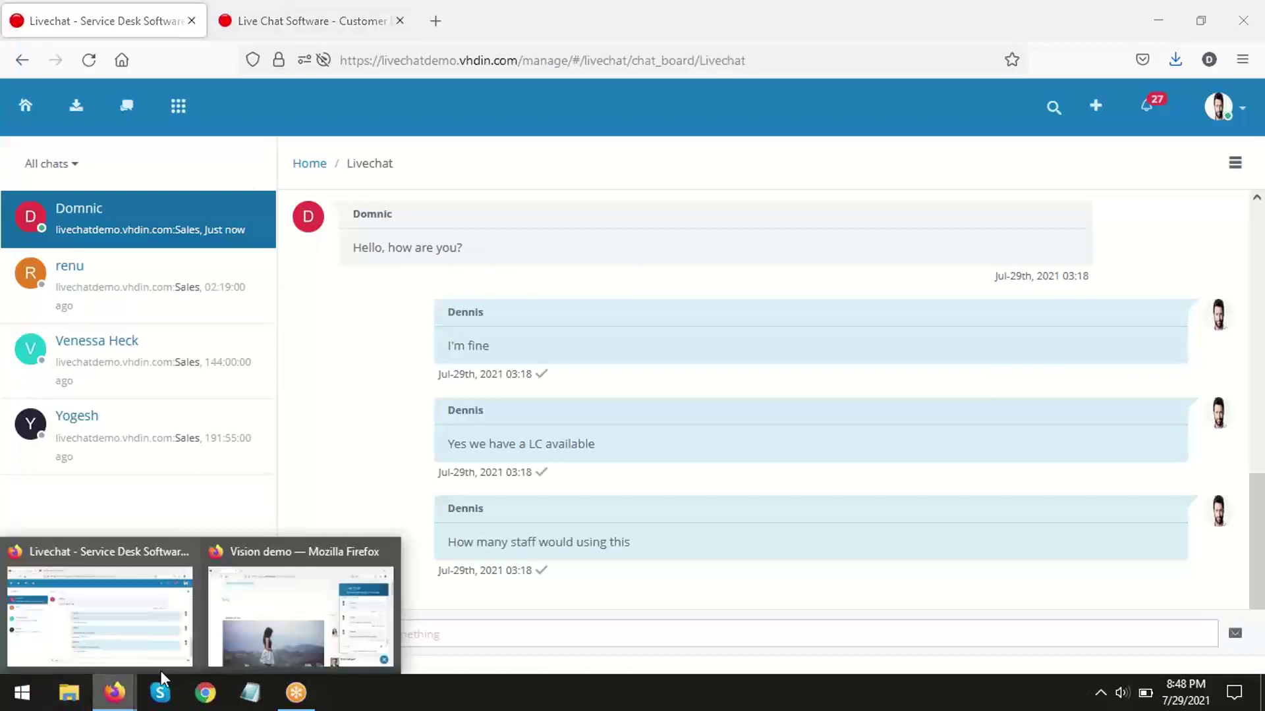
left_click(263, 635)
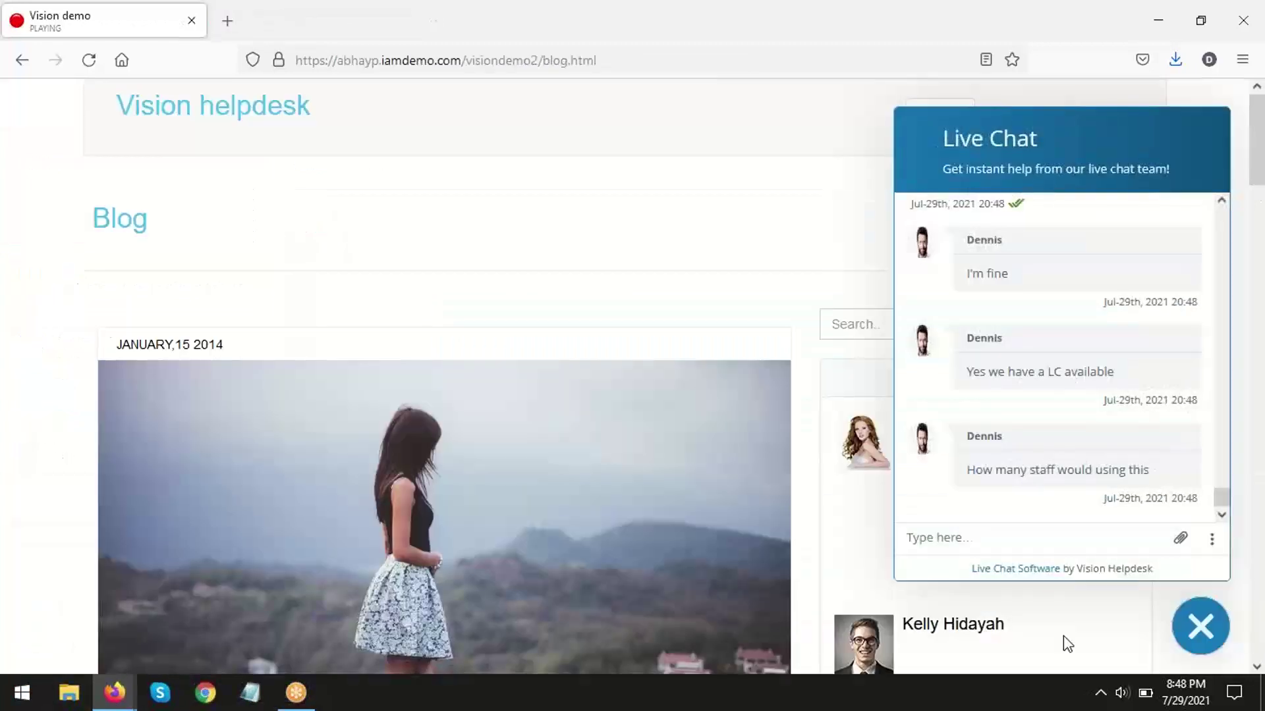
left_click(997, 529)
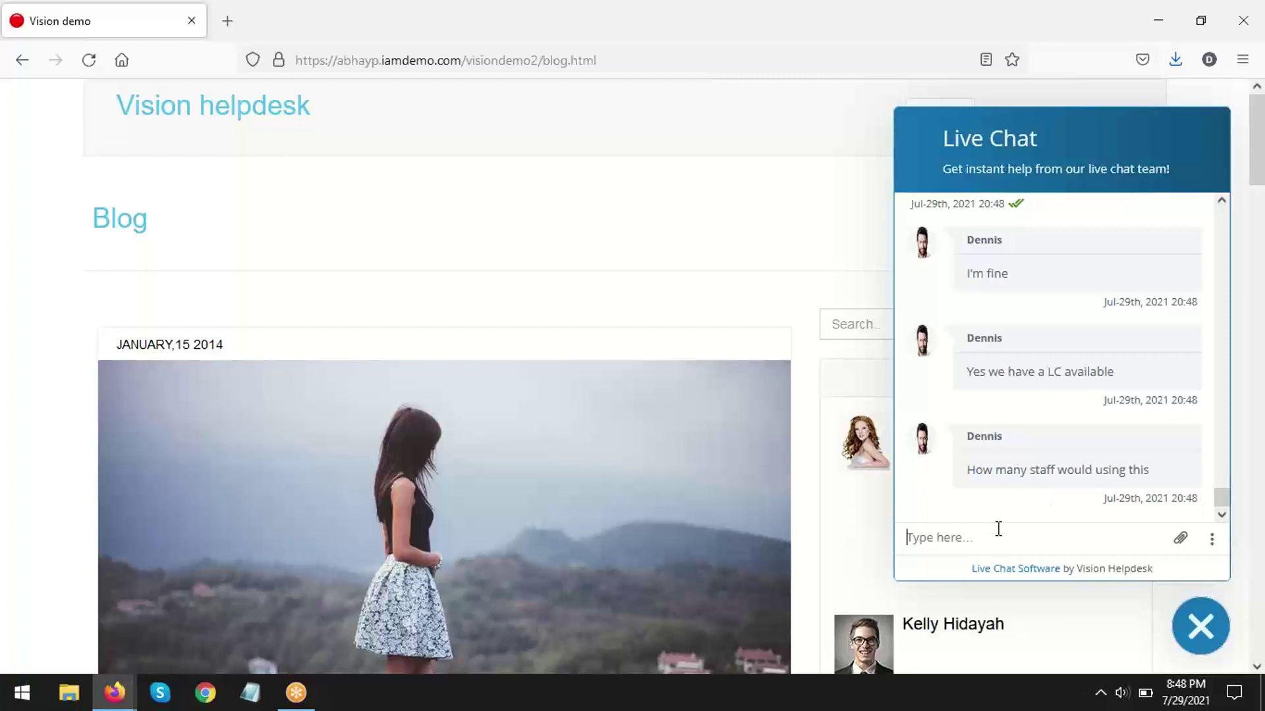
type("10-15")
key("Return")
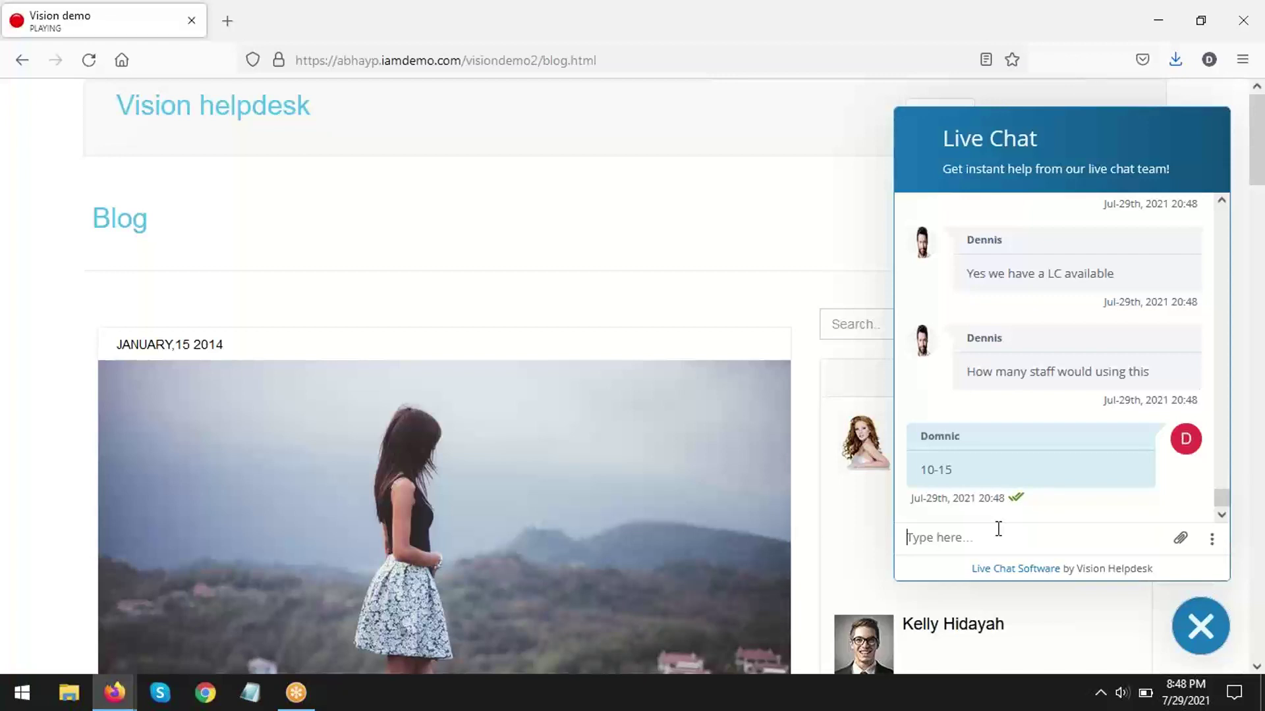
left_click(1211, 542)
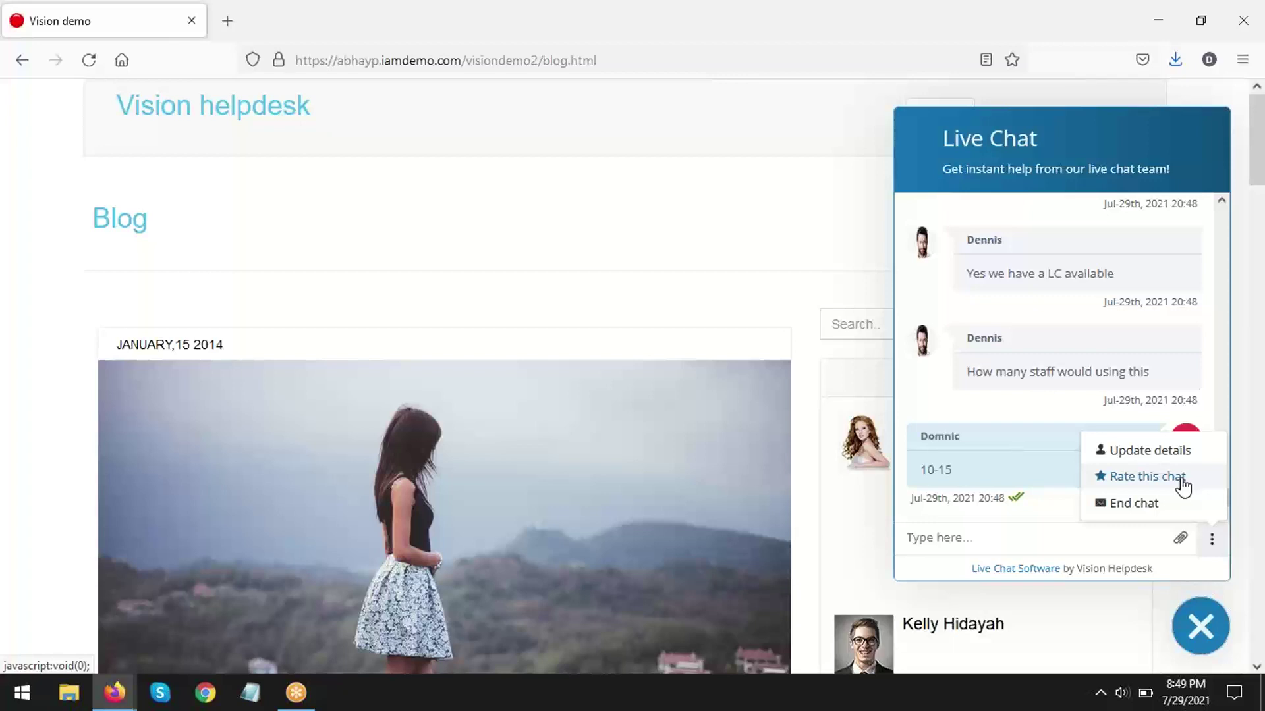
left_click(1126, 510)
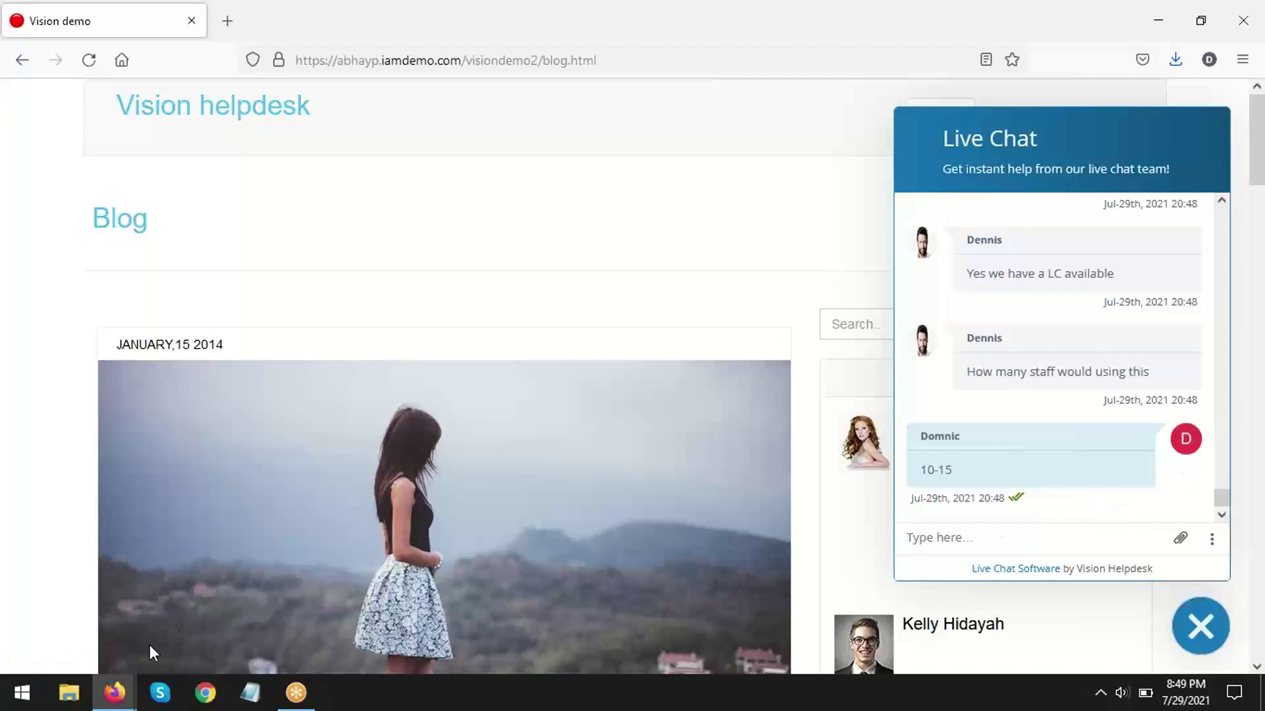
- Return to the helpdesk's Livechat board and ask the visitor for a chat rating
mouse_move(129, 698)
left_click(125, 613)
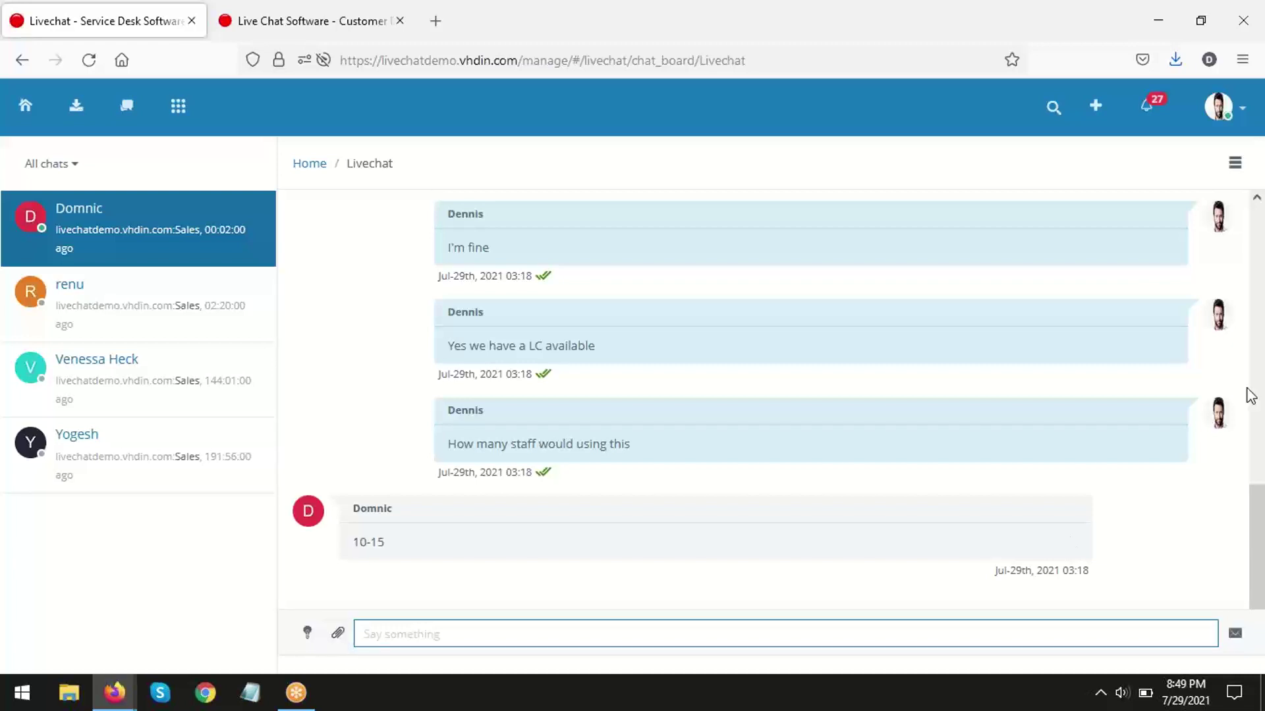
left_click(1233, 183)
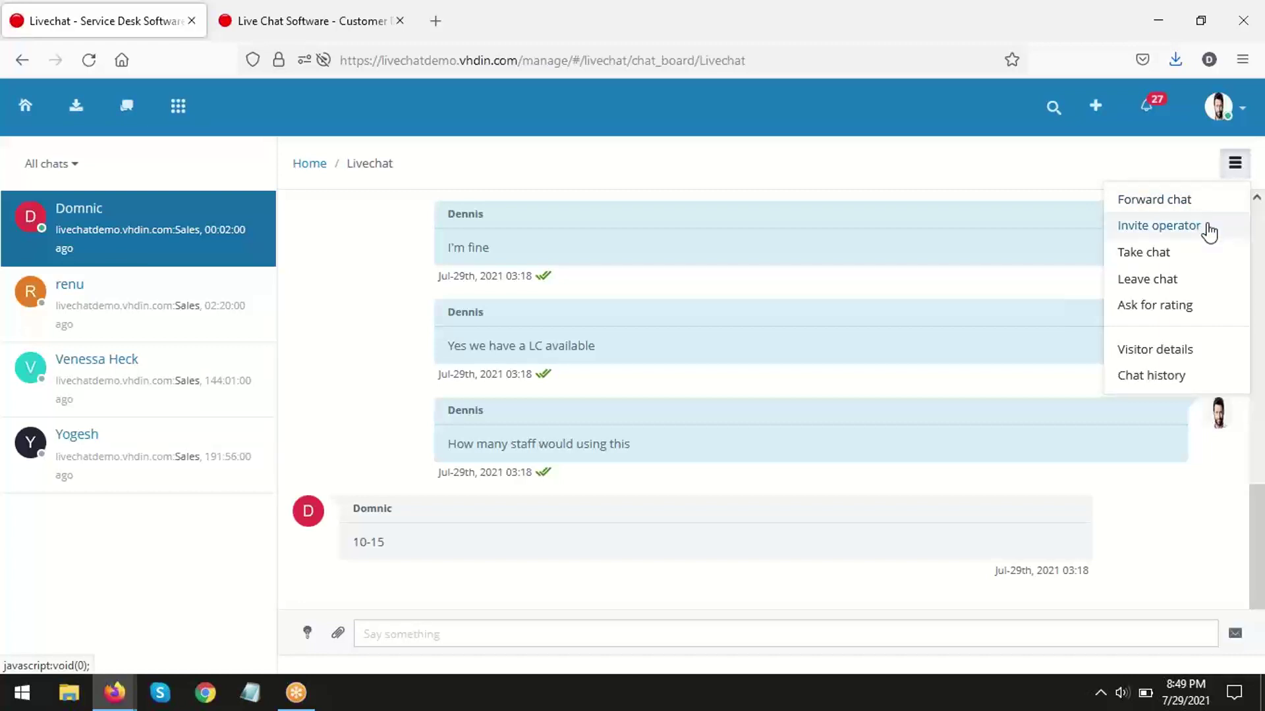
left_click(1183, 307)
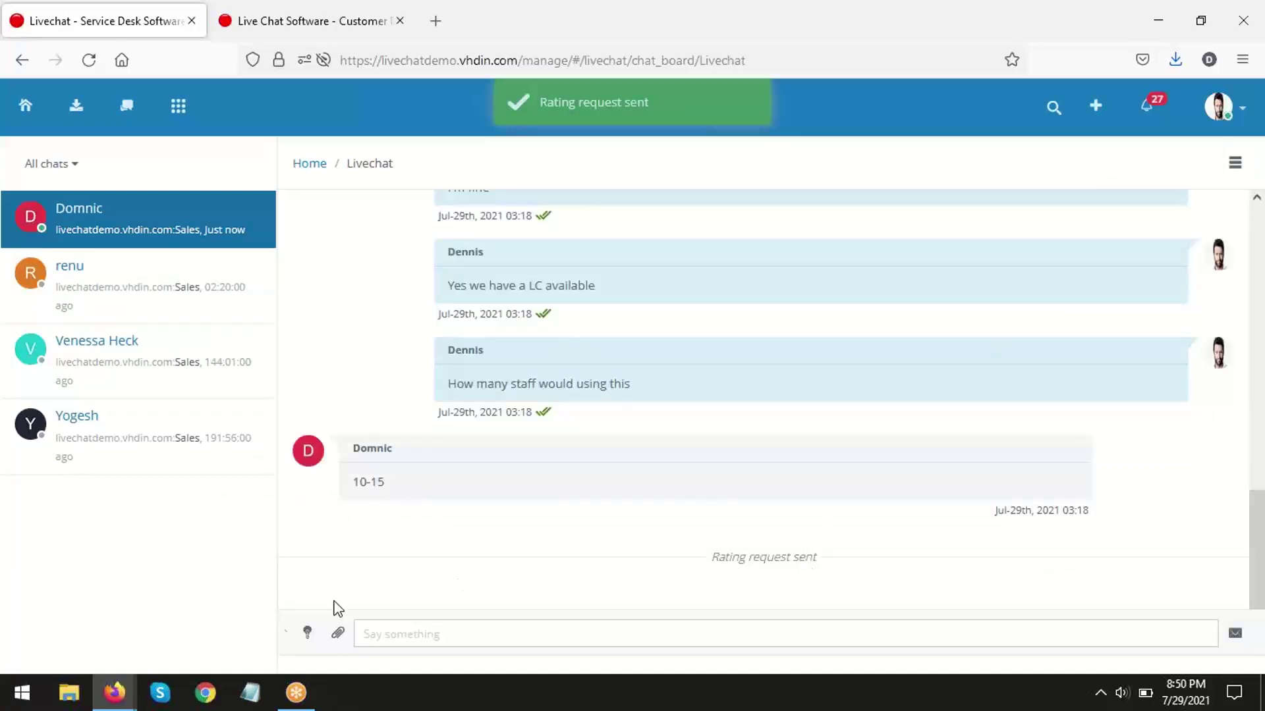
- On the Vision demo website, rate the chat with five stars as the visitor
mouse_move(113, 697)
left_click(307, 646)
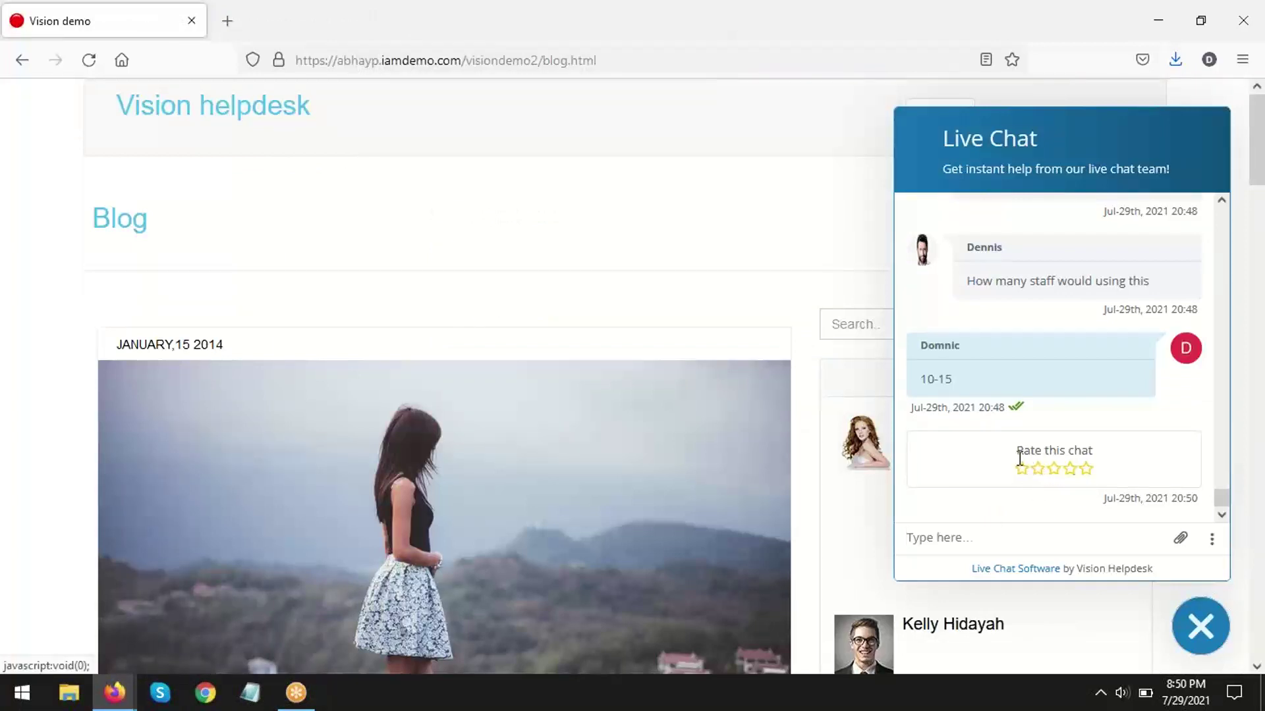
left_click(1086, 470)
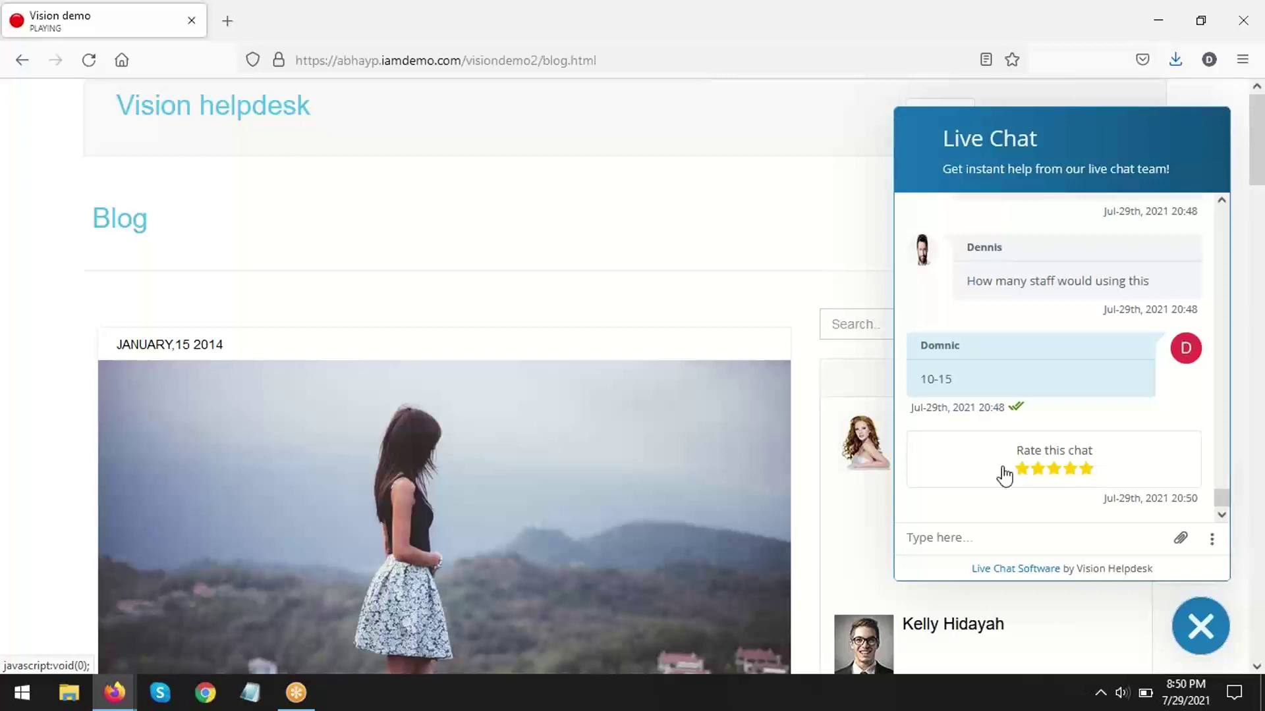
- Return to the helpdesk's Livechat board, look through the current chat's full visitor details and close them
mouse_move(104, 690)
left_click(100, 630)
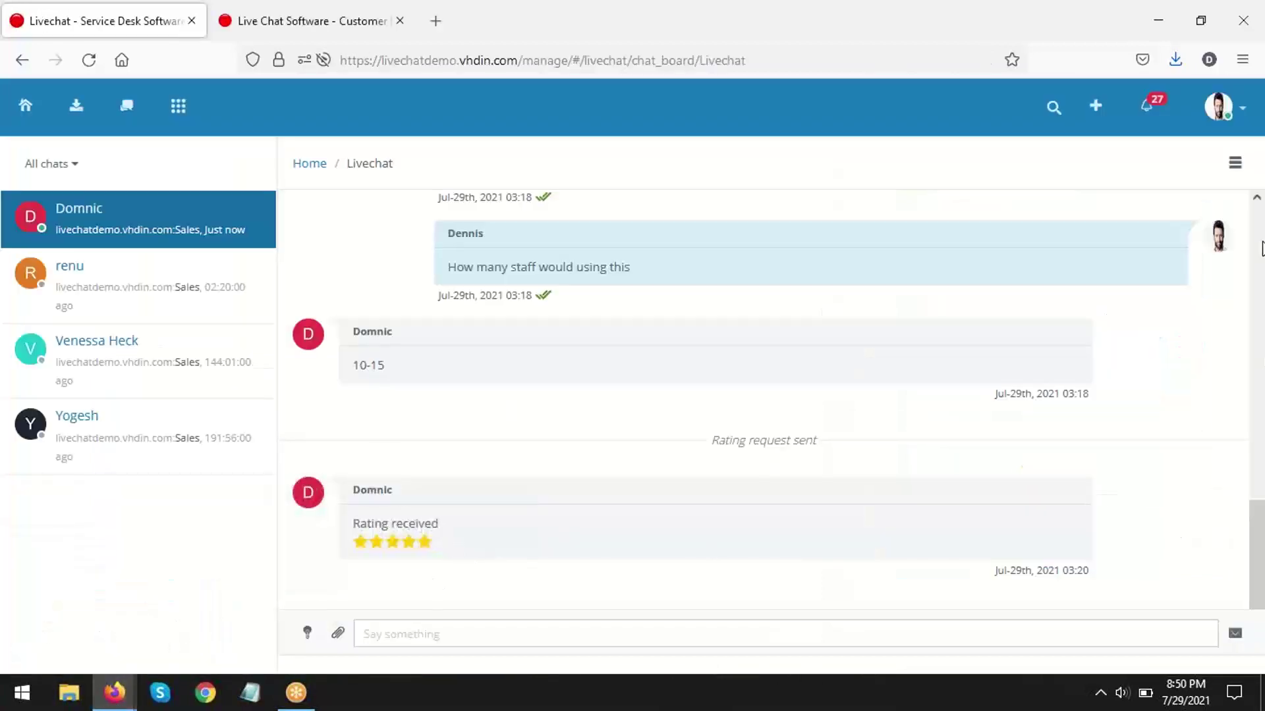
left_click(1236, 166)
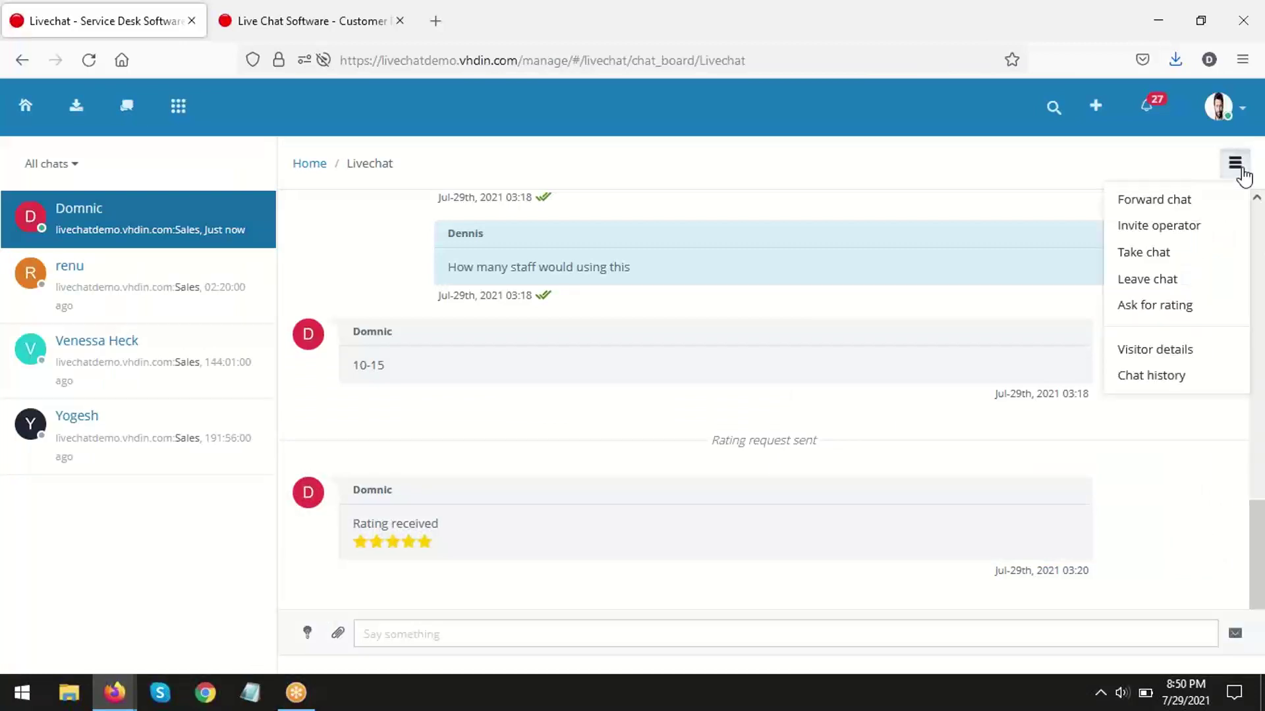
left_click(1200, 357)
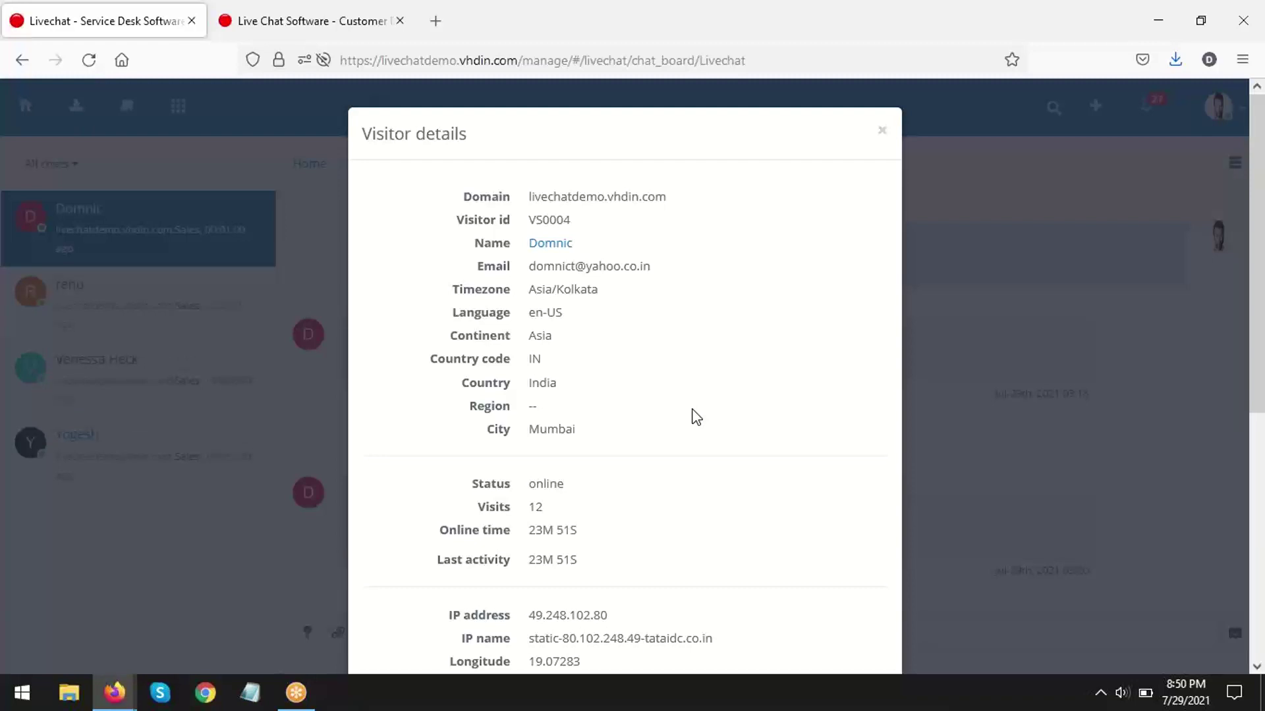
scroll(697, 439, "down", 7)
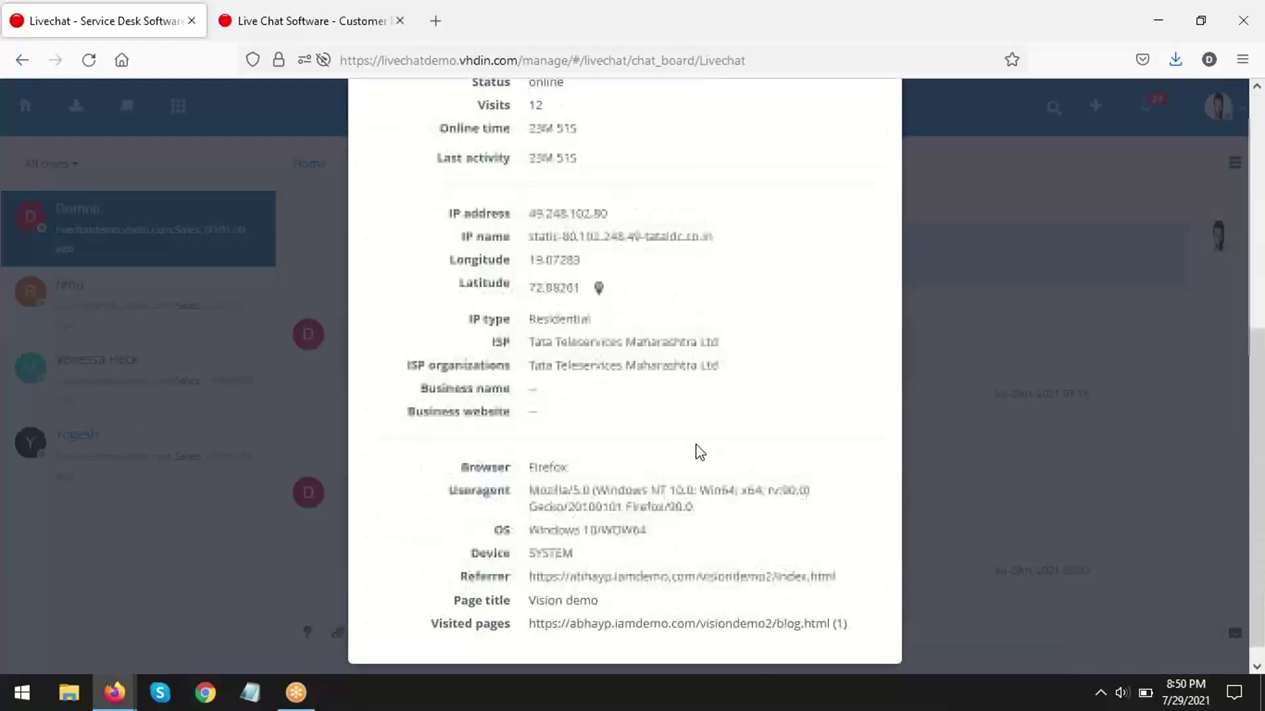
scroll(696, 446, "up", 7)
left_click(882, 131)
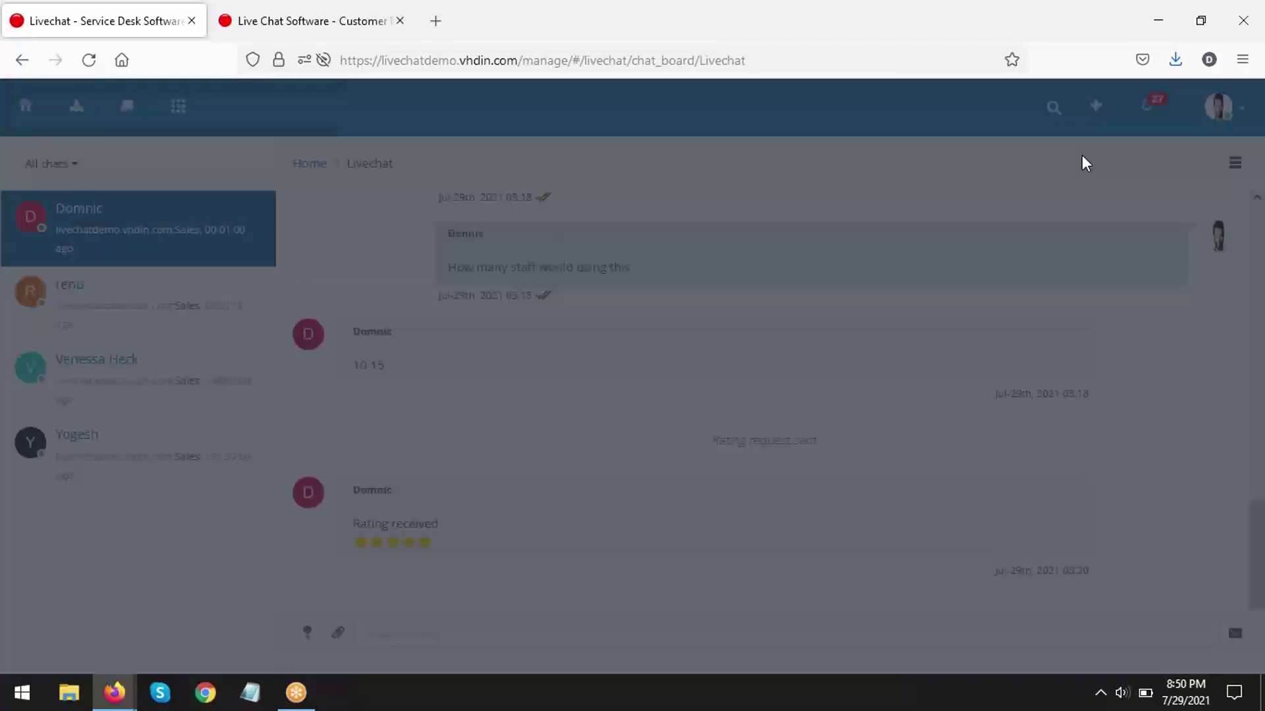
- Look through the past incidents in the visitor's chat history and close the list
left_click(1235, 163)
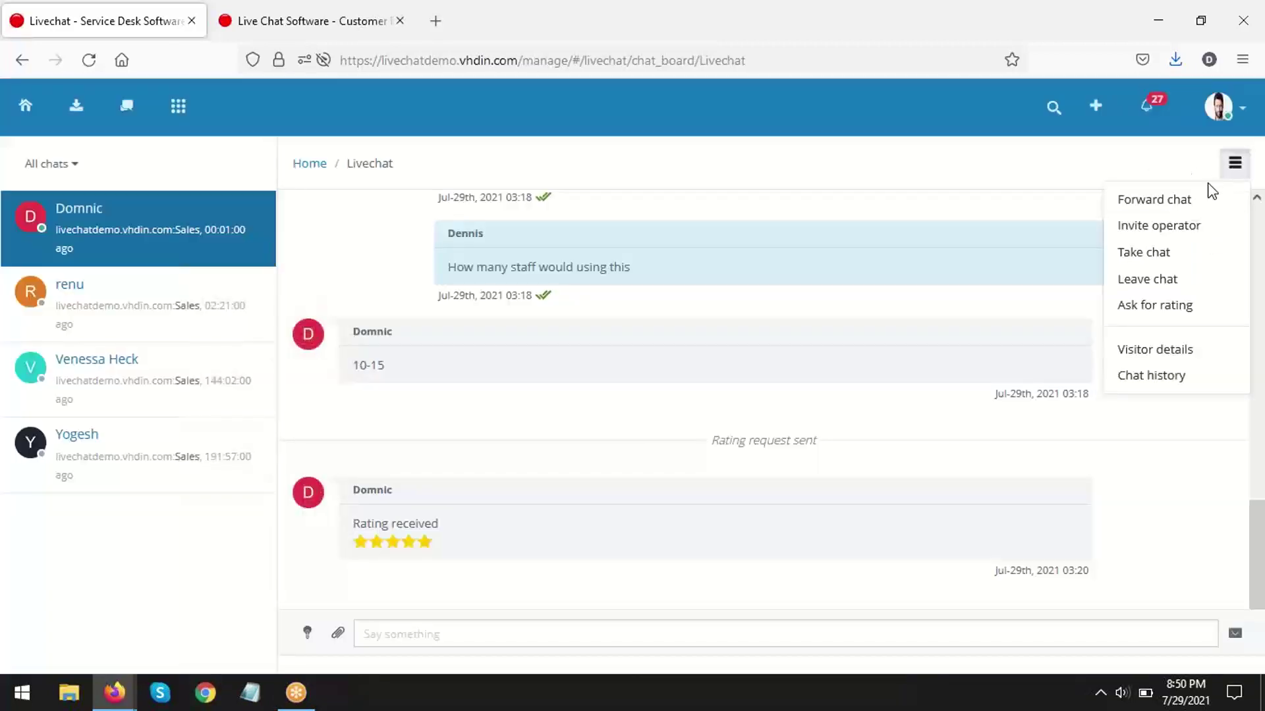
left_click(1171, 378)
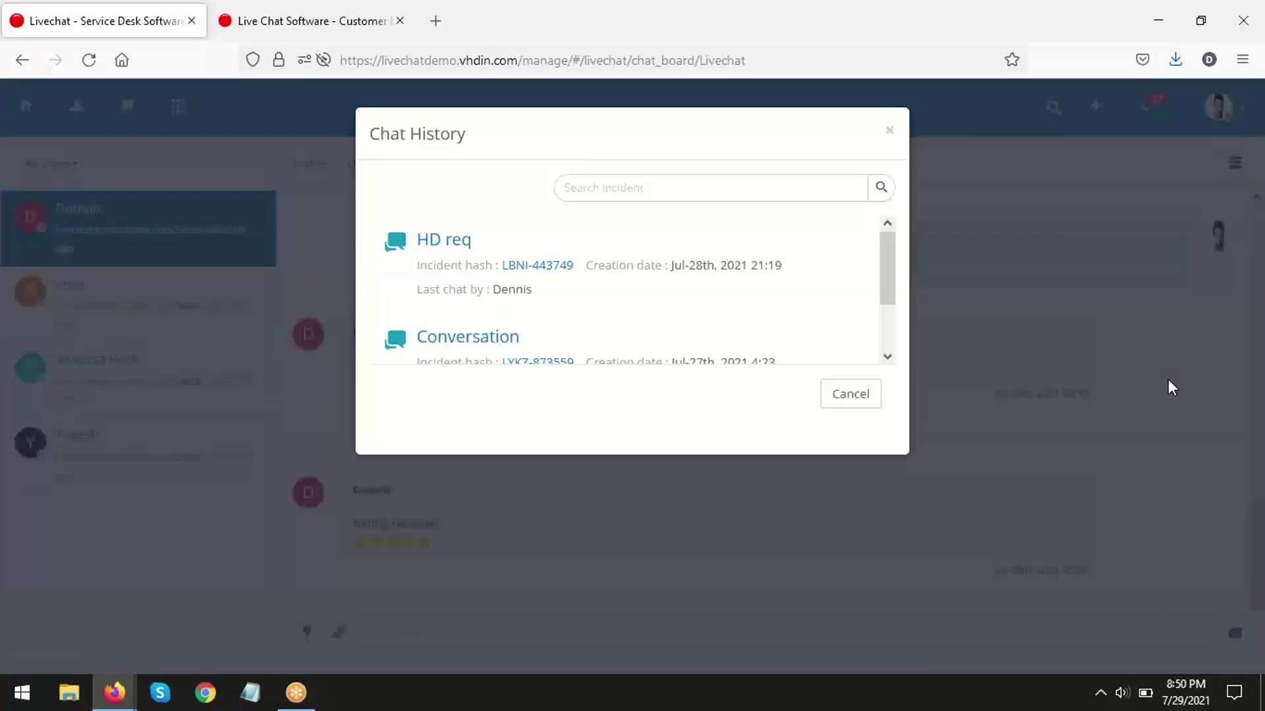
scroll(787, 306, "down", 2)
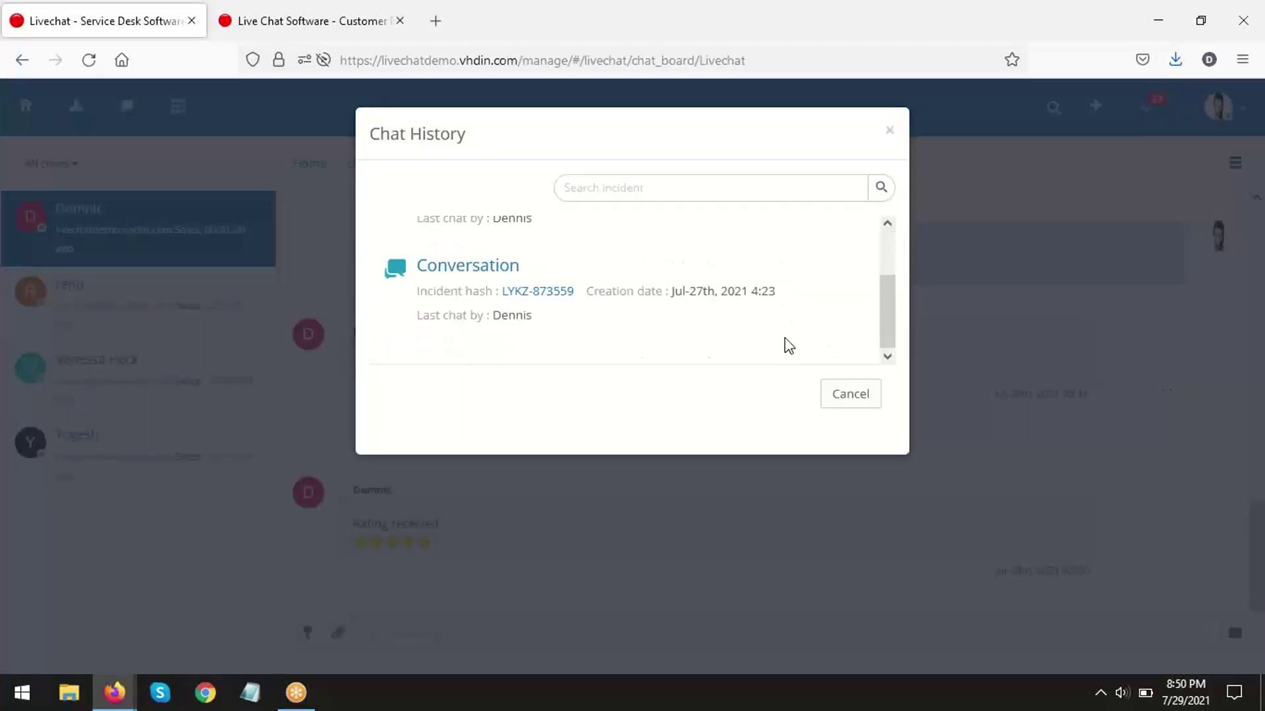
scroll(788, 345, "up", 2)
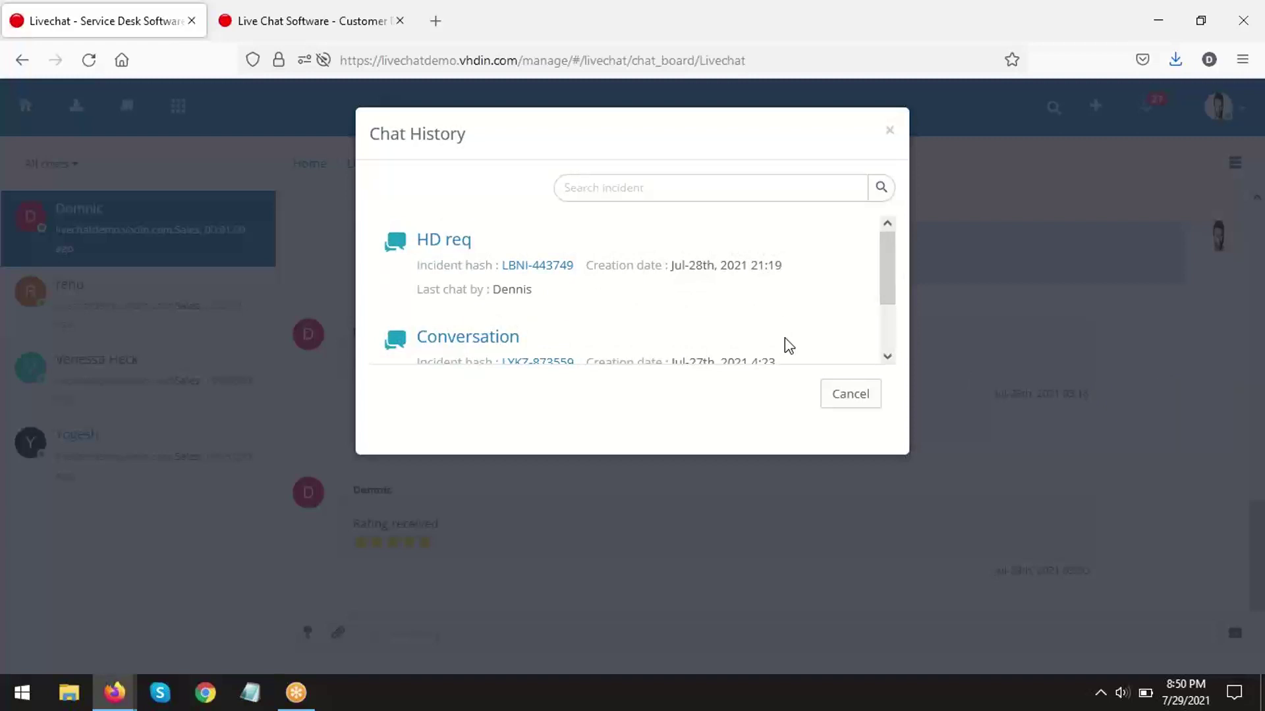
scroll(788, 345, "down", 2)
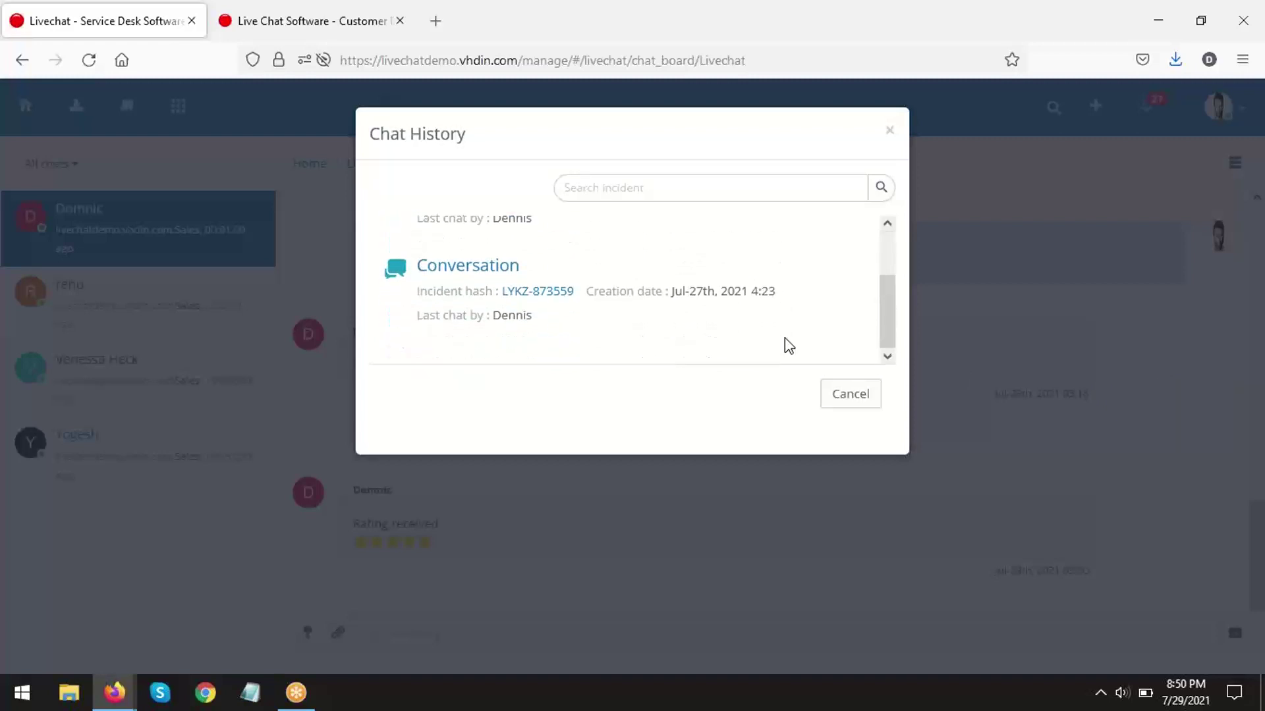
left_click(851, 394)
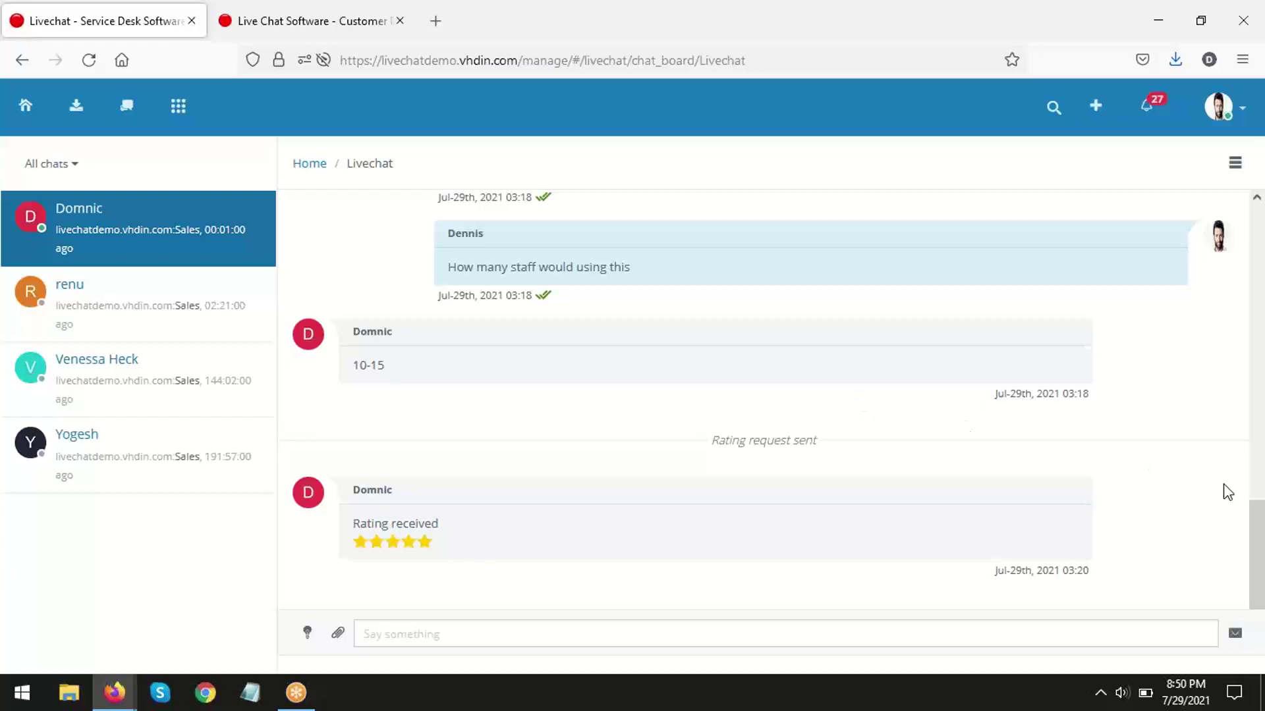
- End the chat by appending its conversation as a post to the existing "HD req" incident
left_click(1236, 635)
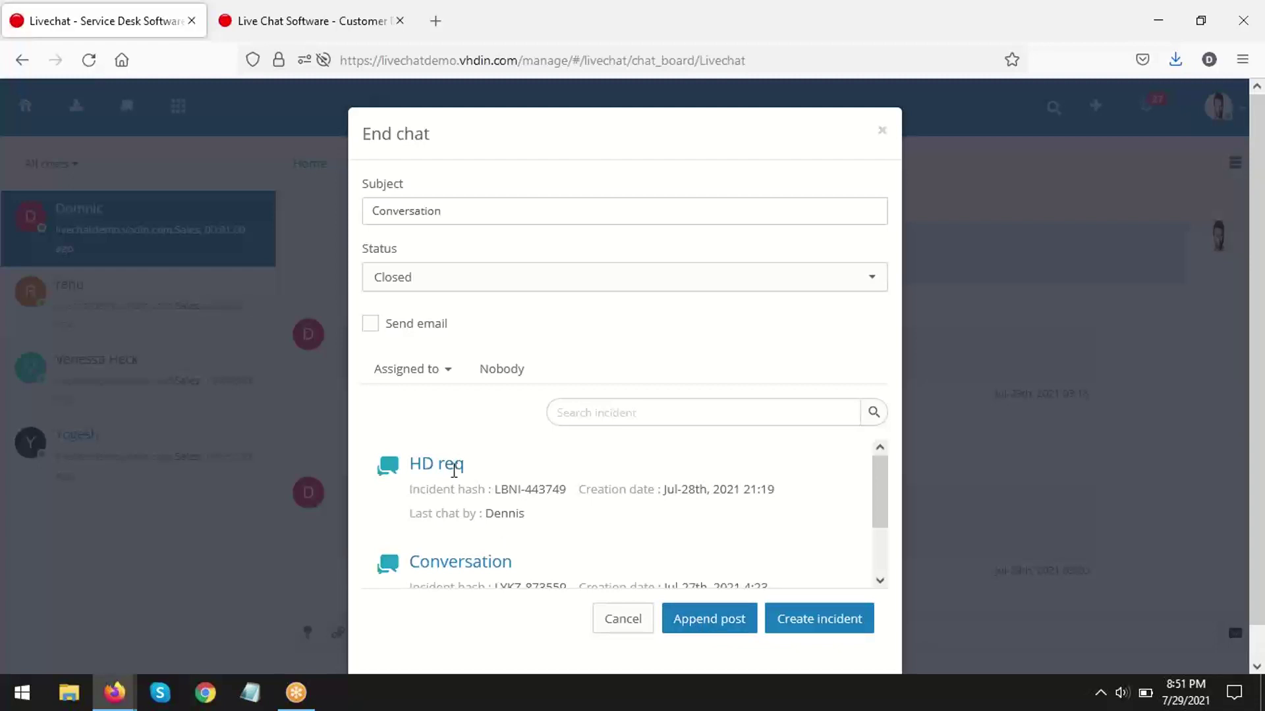
left_click(454, 467)
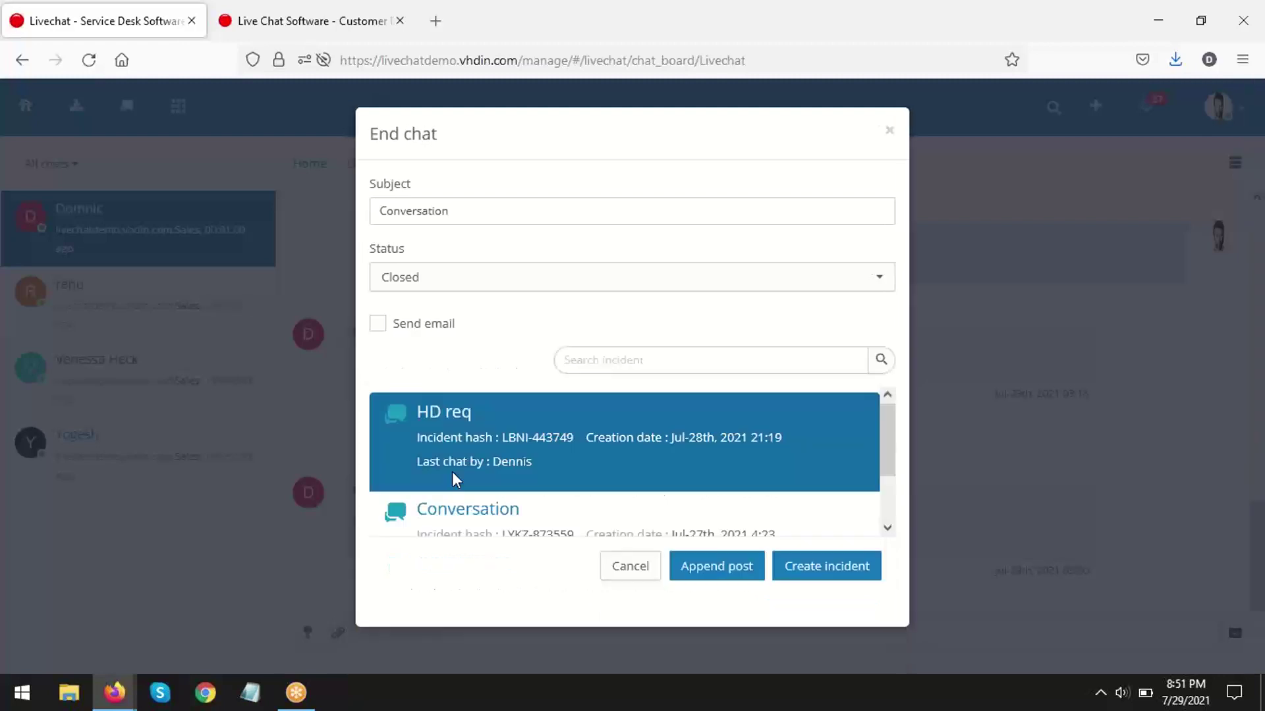
left_click(729, 576)
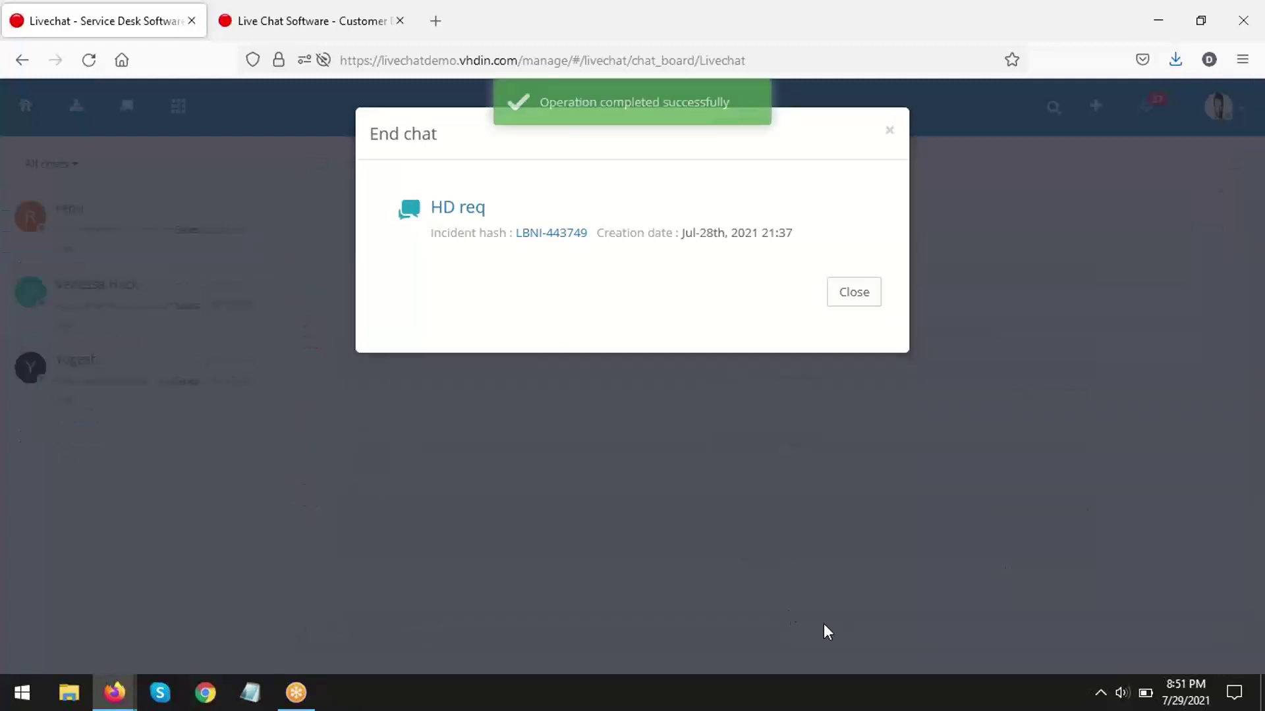
- Open the "HD req" incident and read through the appended chat transcript and the earlier conversations
left_click(562, 238)
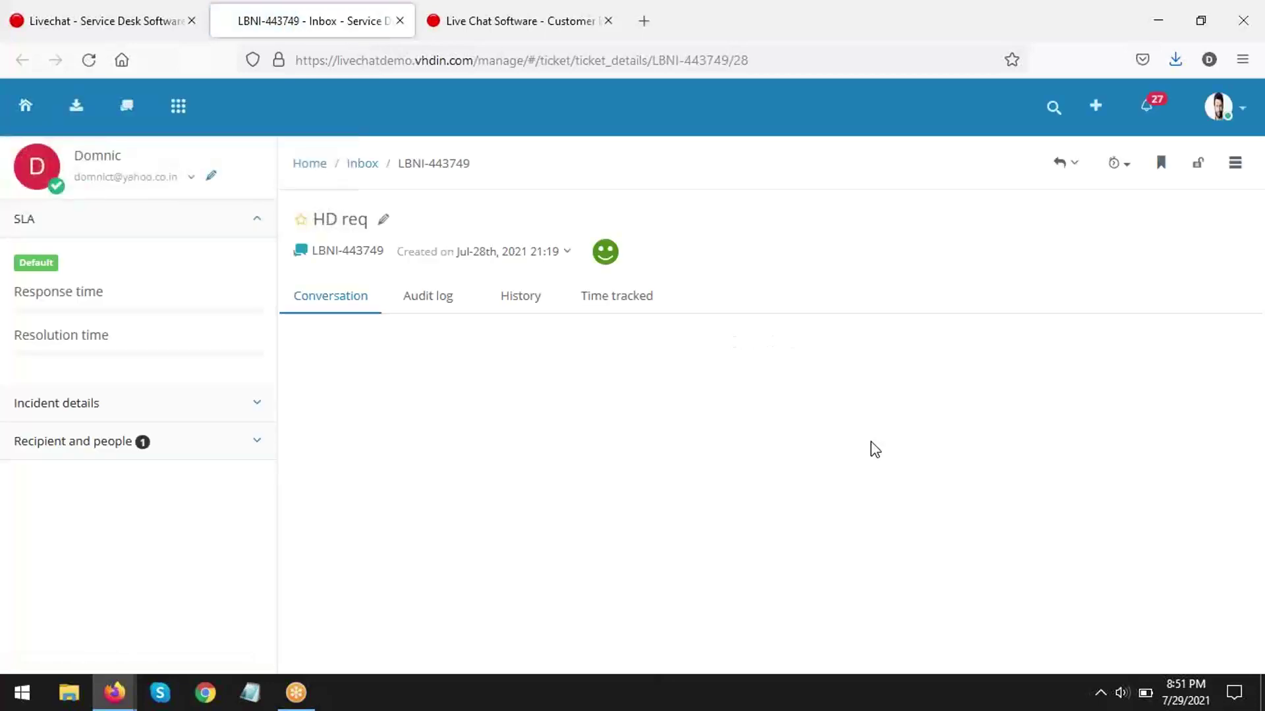
scroll(863, 459, "down", 3)
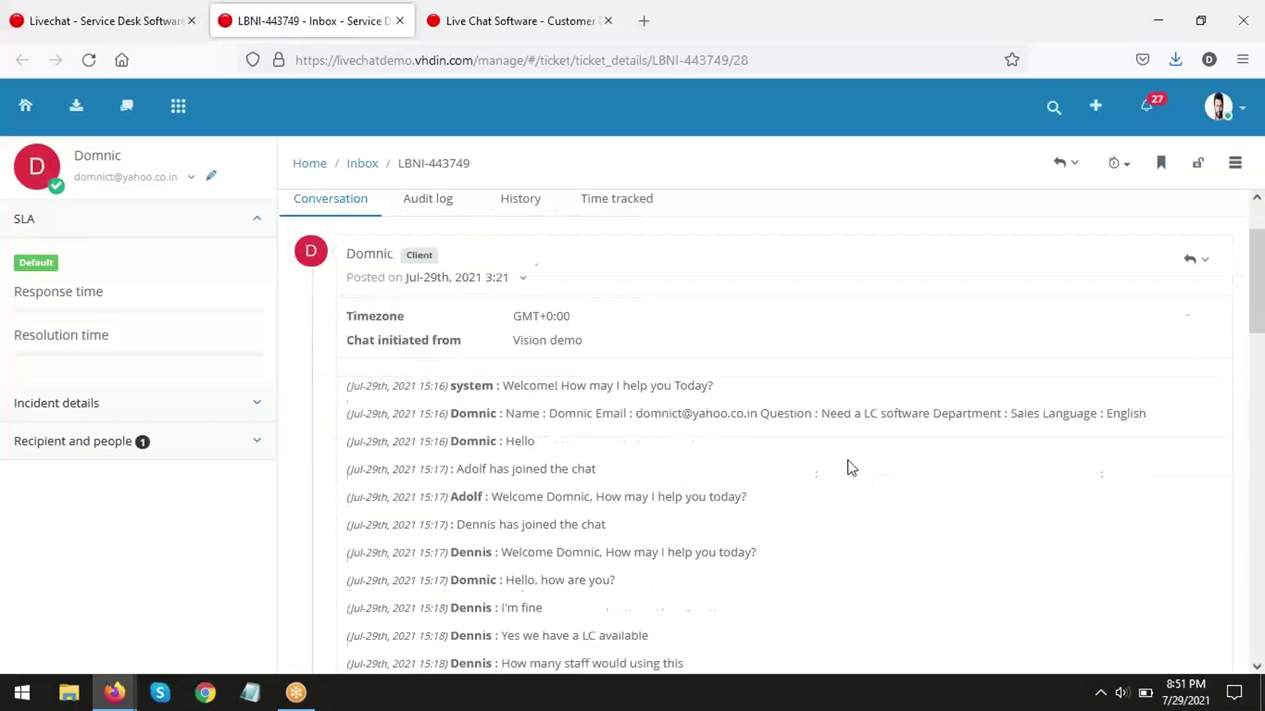
scroll(852, 468, "down", 2)
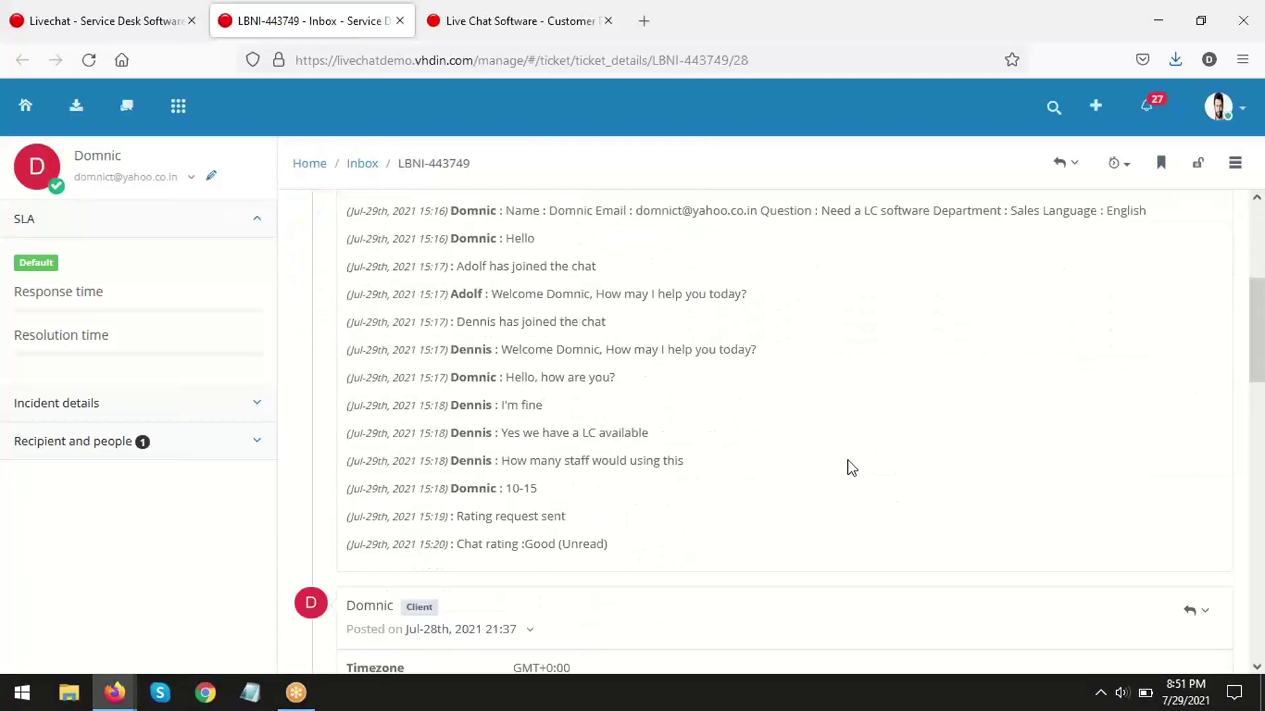
scroll(843, 465, "up", 2)
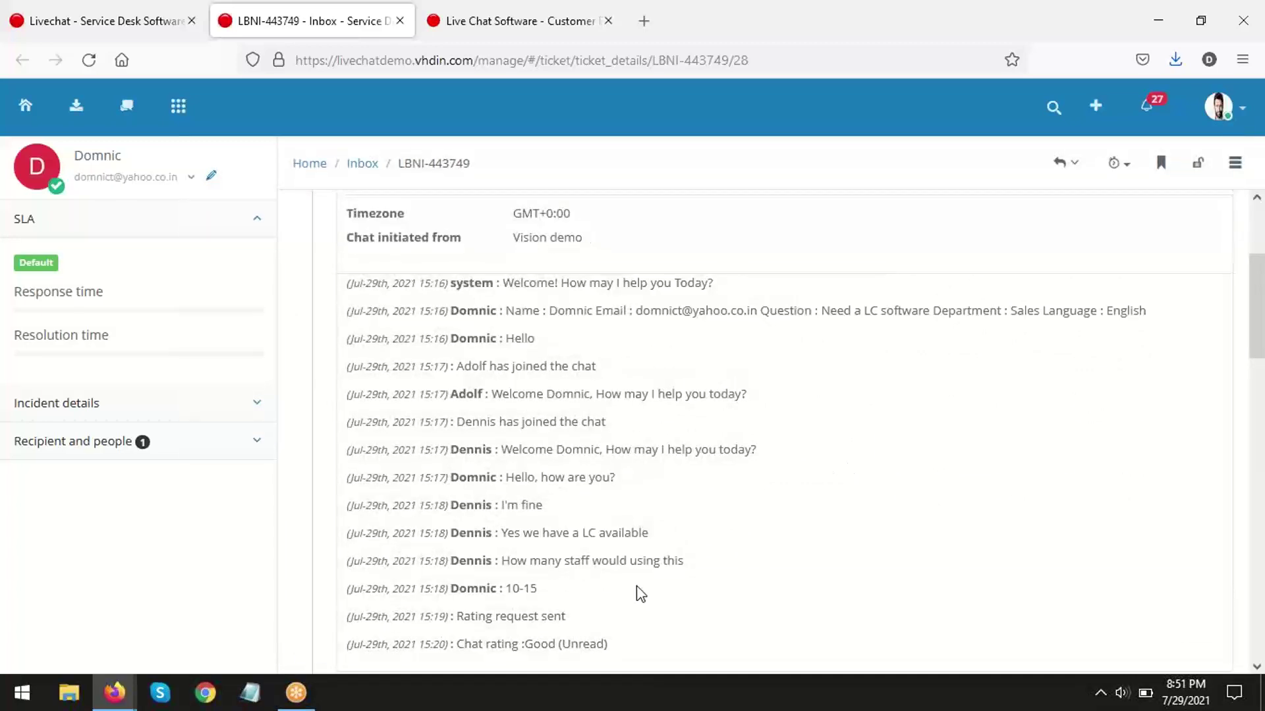
scroll(641, 594, "down", 10)
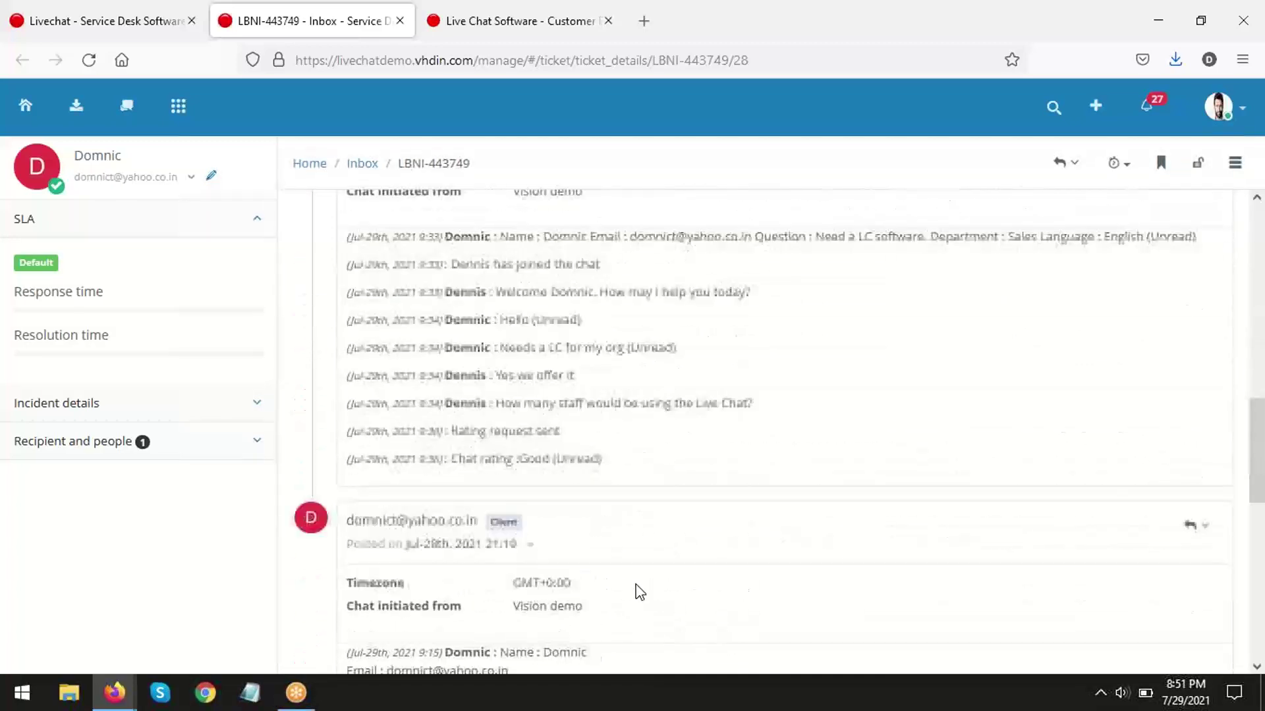
scroll(639, 593, "down", 8)
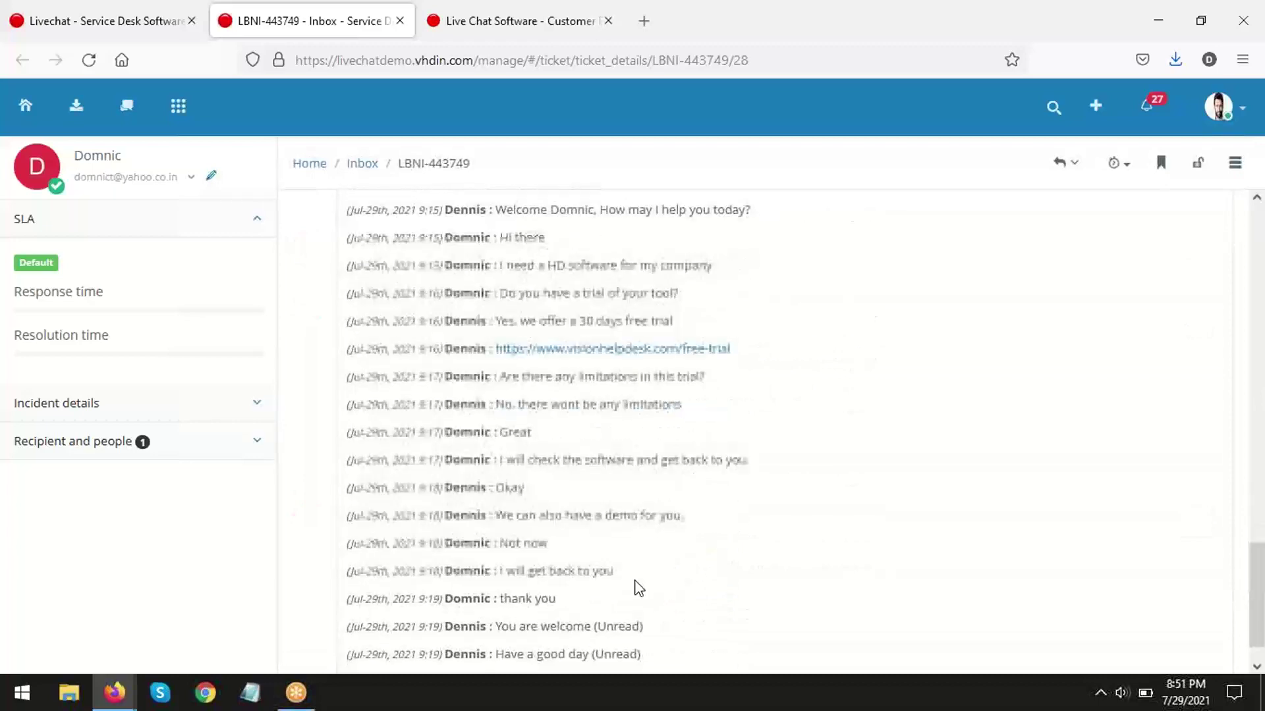
- Look at the status options available for the agent's livechat status and close the dialog without updating
scroll(638, 586, "up", 8)
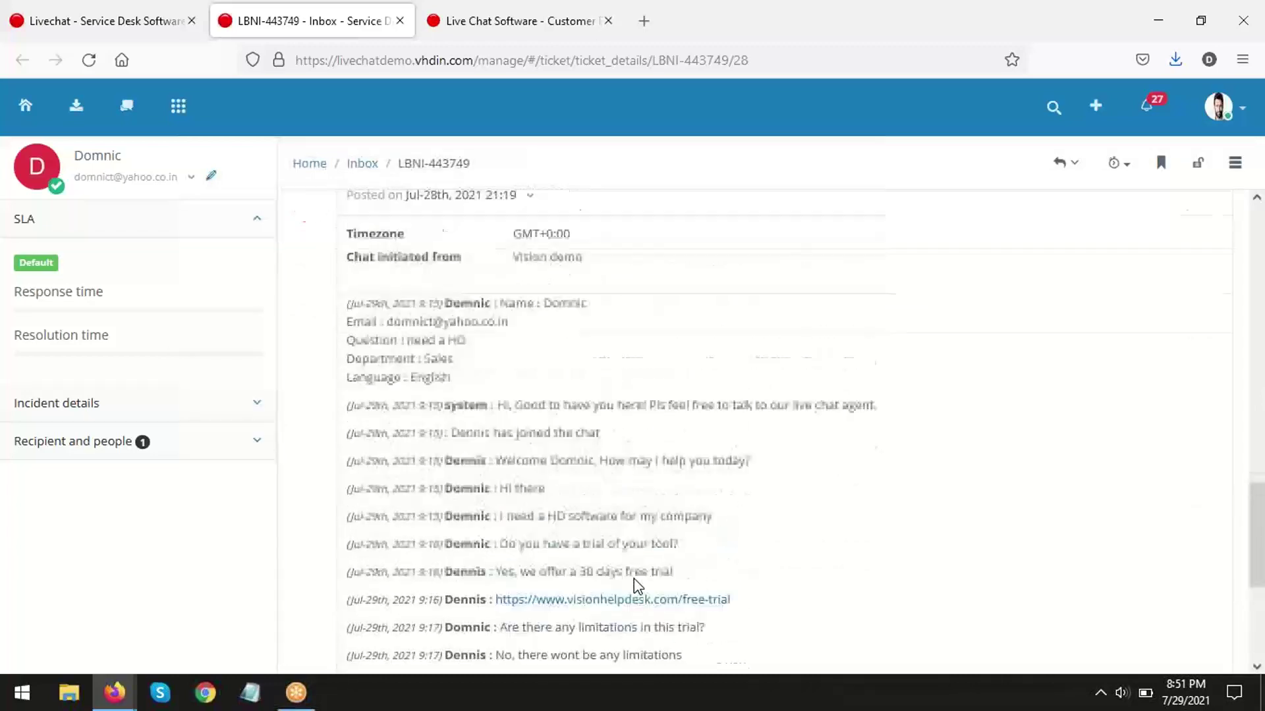
scroll(638, 586, "up", 12)
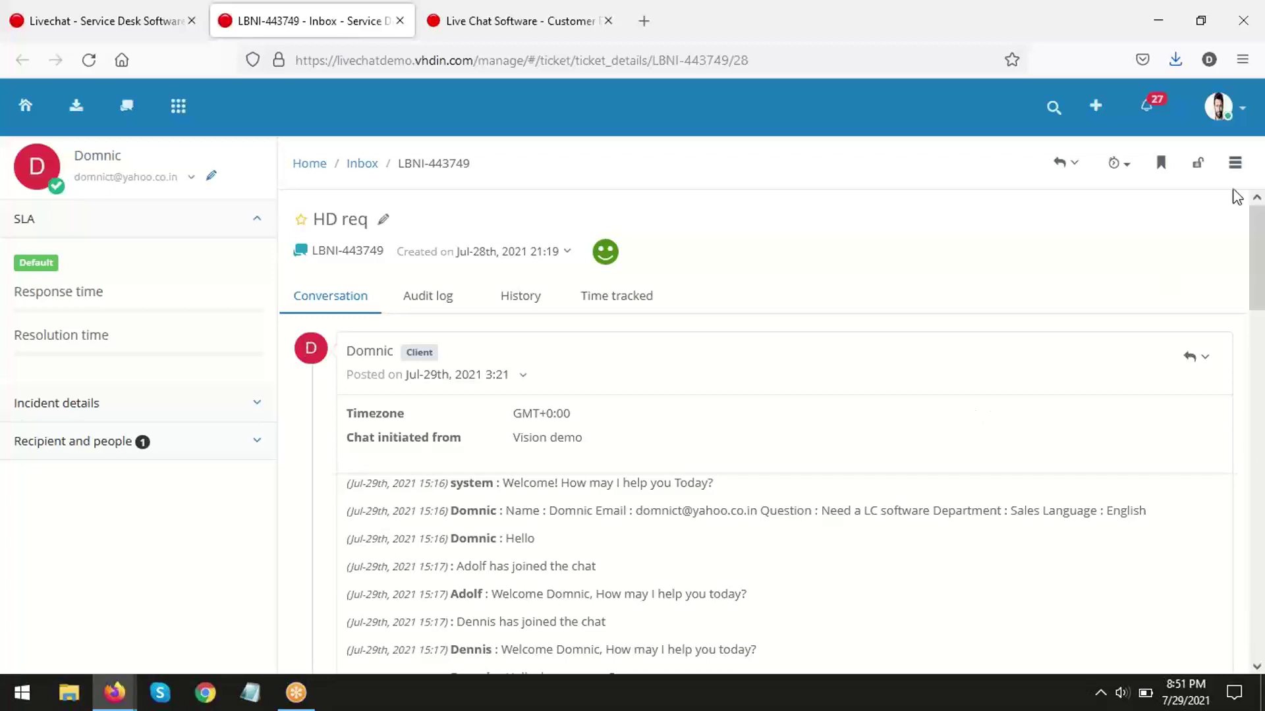
left_click(1243, 121)
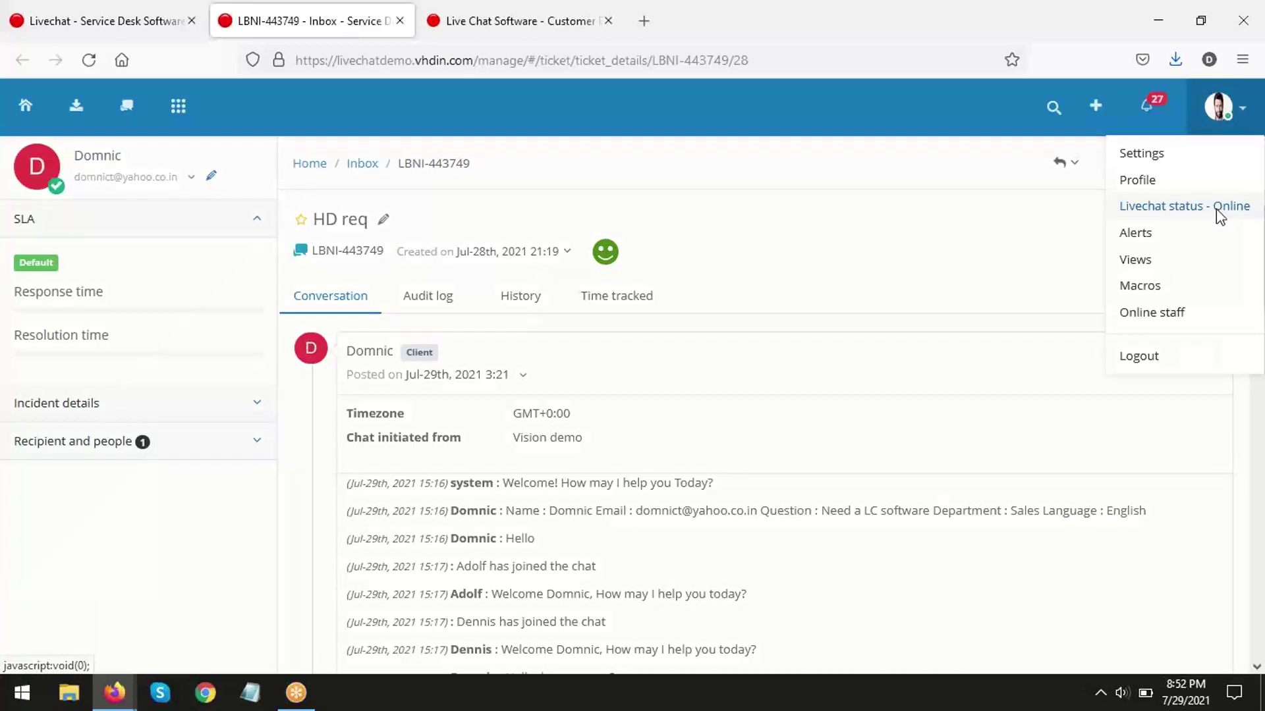
left_click(1215, 206)
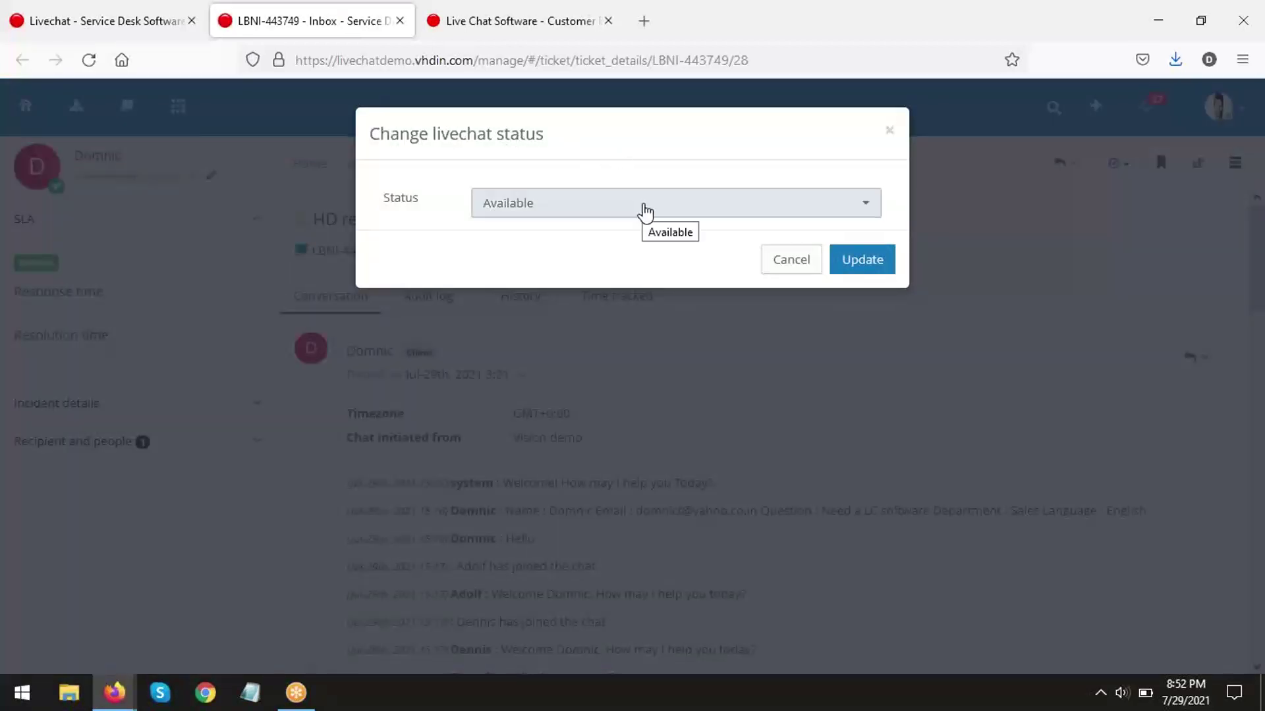
left_click(644, 212)
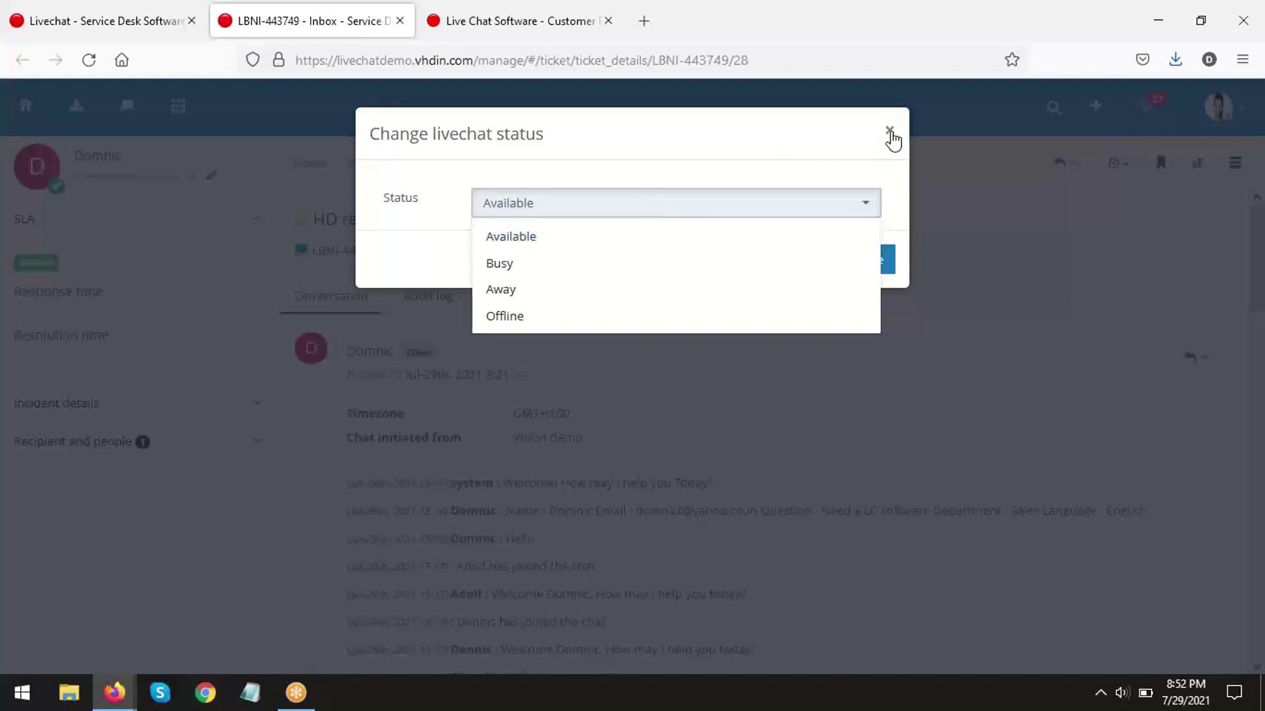
left_click(891, 132)
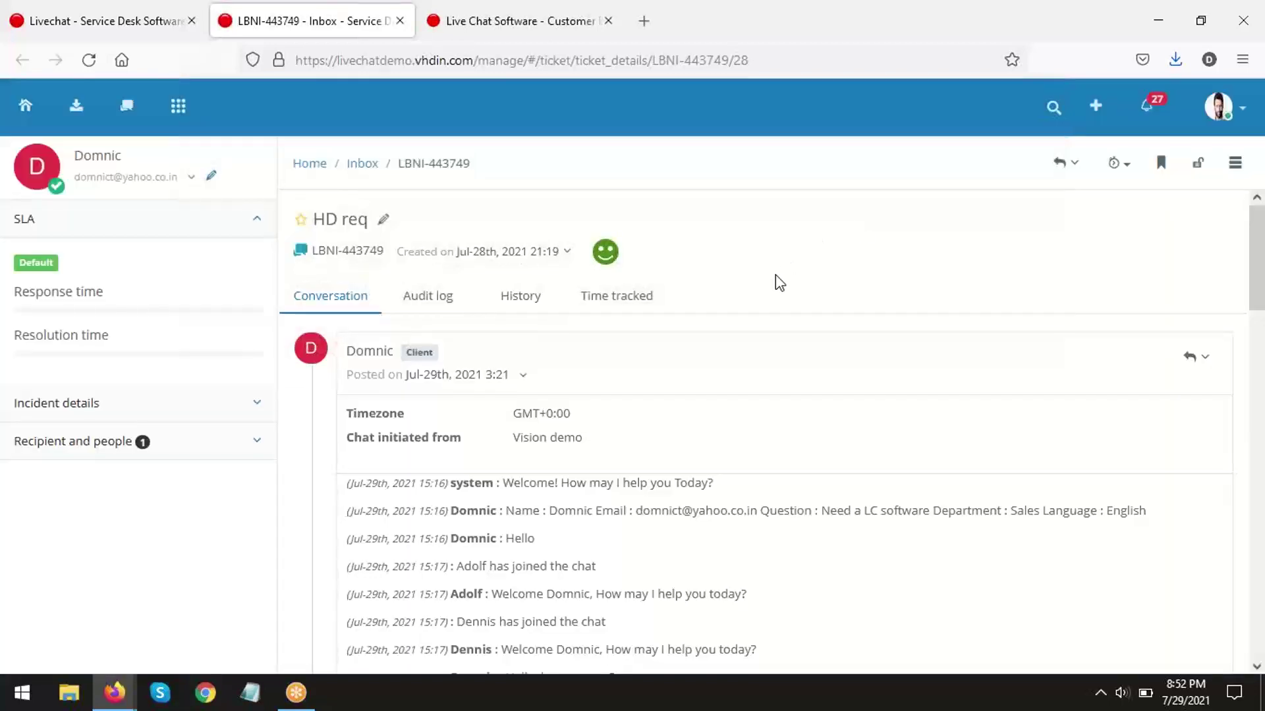
- Open the Livechat board, view the full details of the first online visitor and close them
left_click(127, 105)
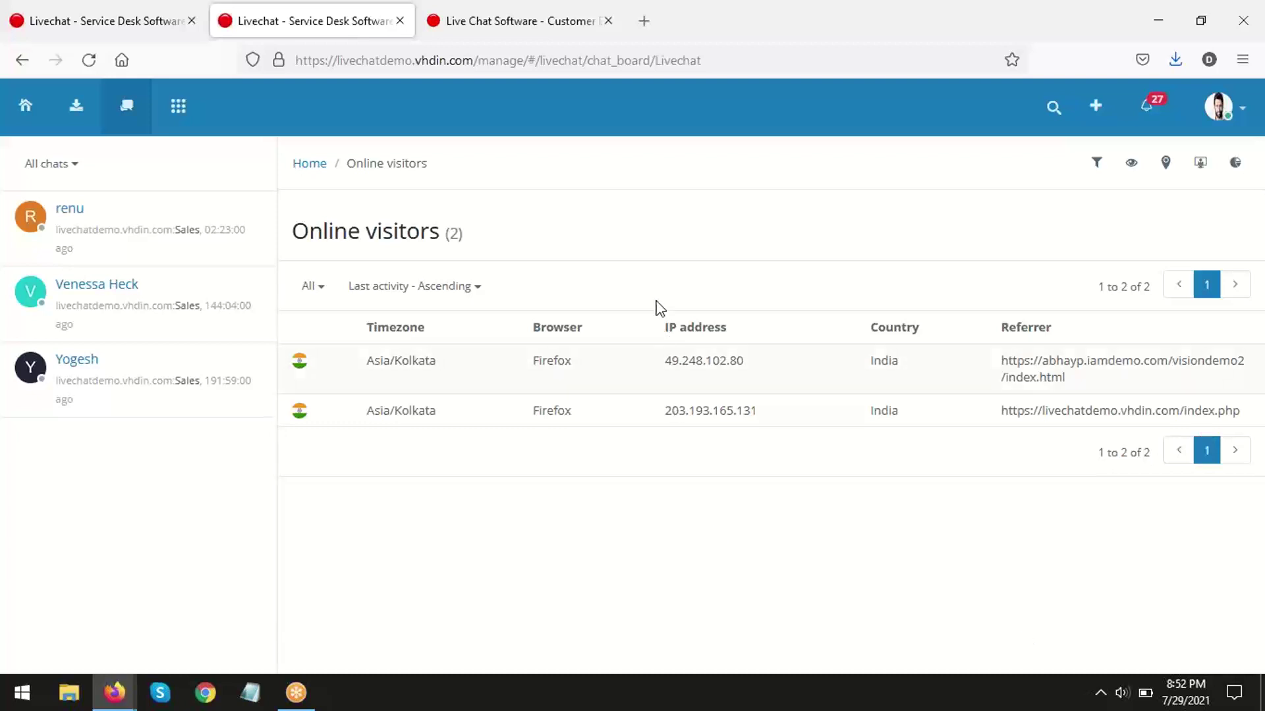
left_click(615, 366)
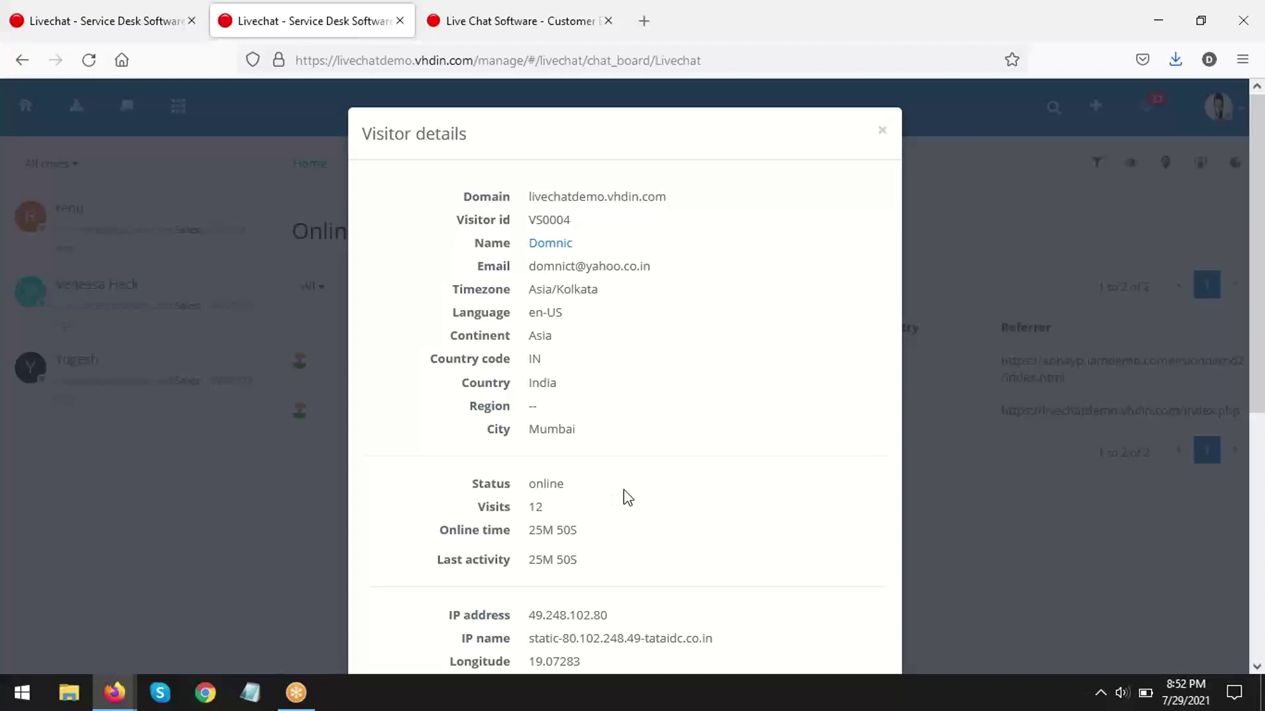
left_click(988, 275)
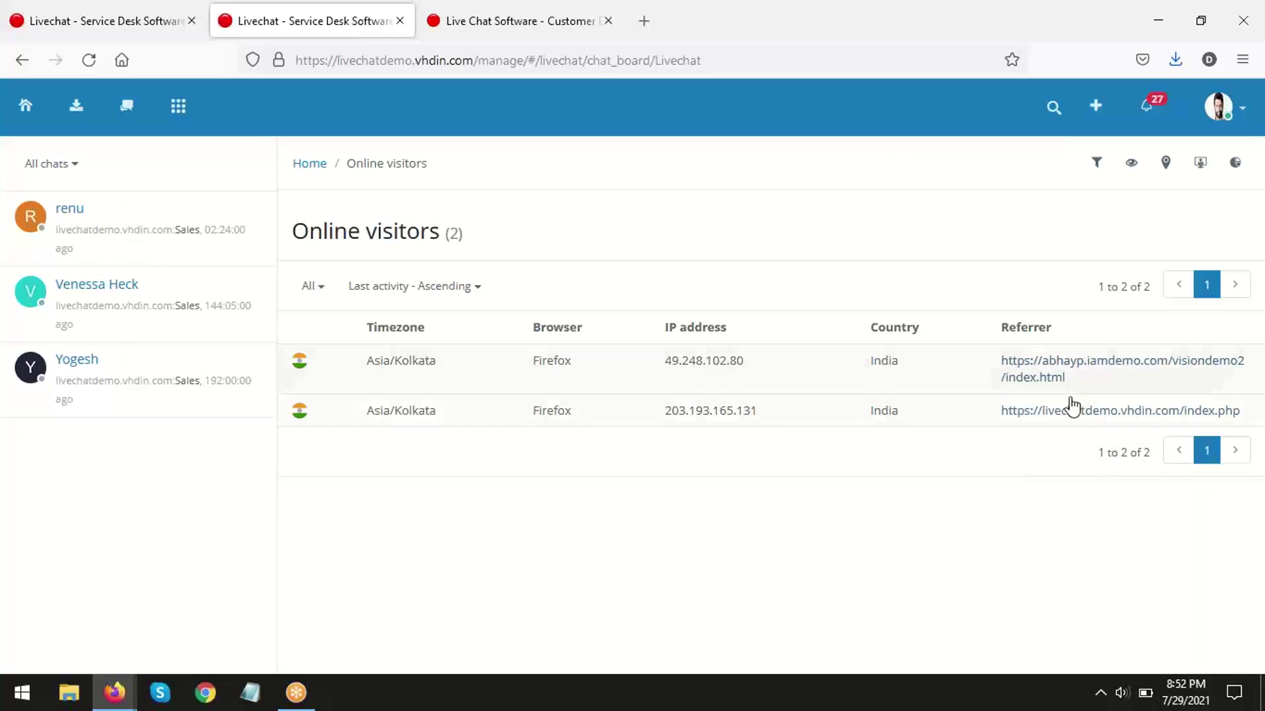
- Check the filter criteria for online visitors, close the filter, and open the Livechat dashboard
left_click(1097, 164)
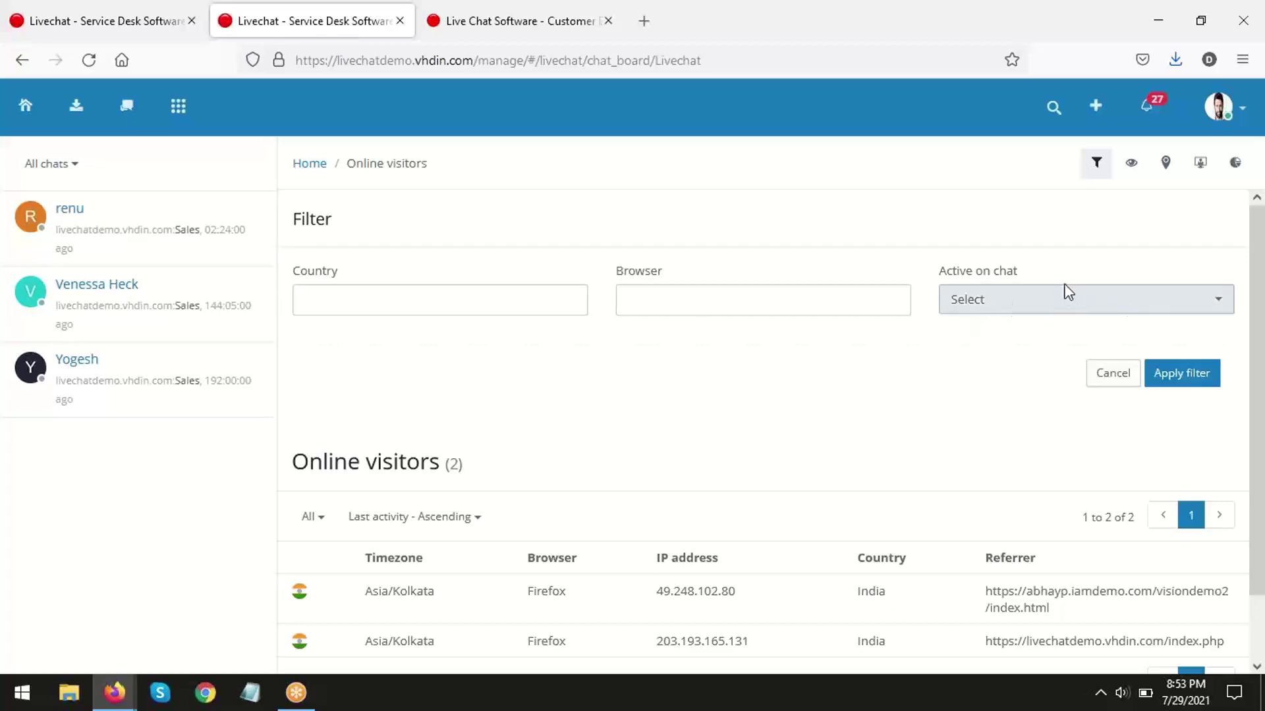
left_click(1100, 173)
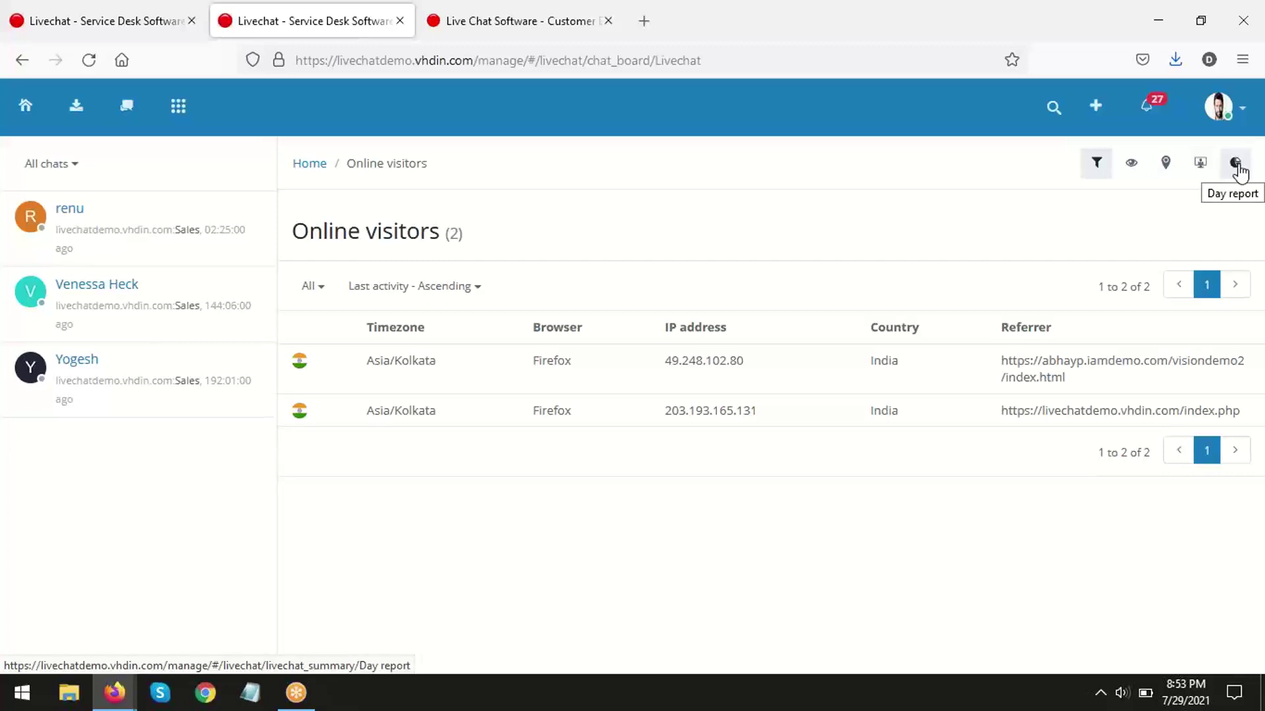
left_click(1200, 166)
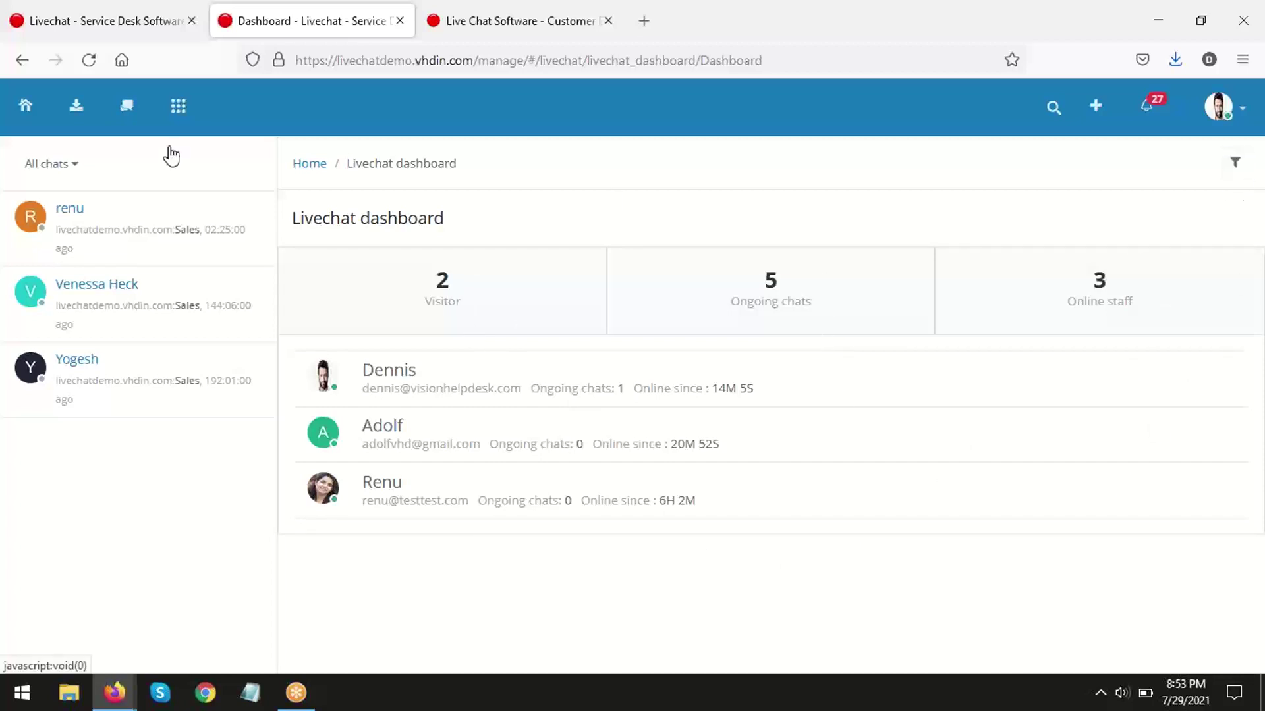
- Open the Livechat day report from the Livechat board, collapse its Visitors section and look at the date choices
left_click(131, 108)
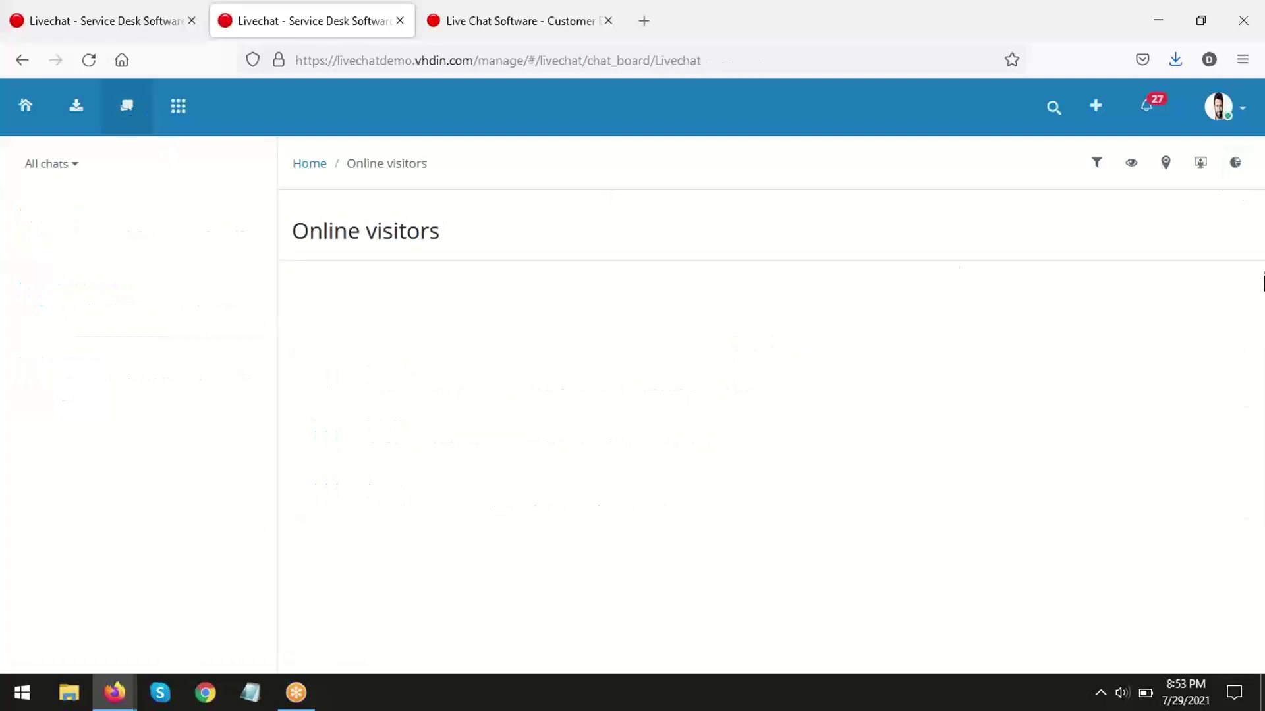
left_click(1234, 168)
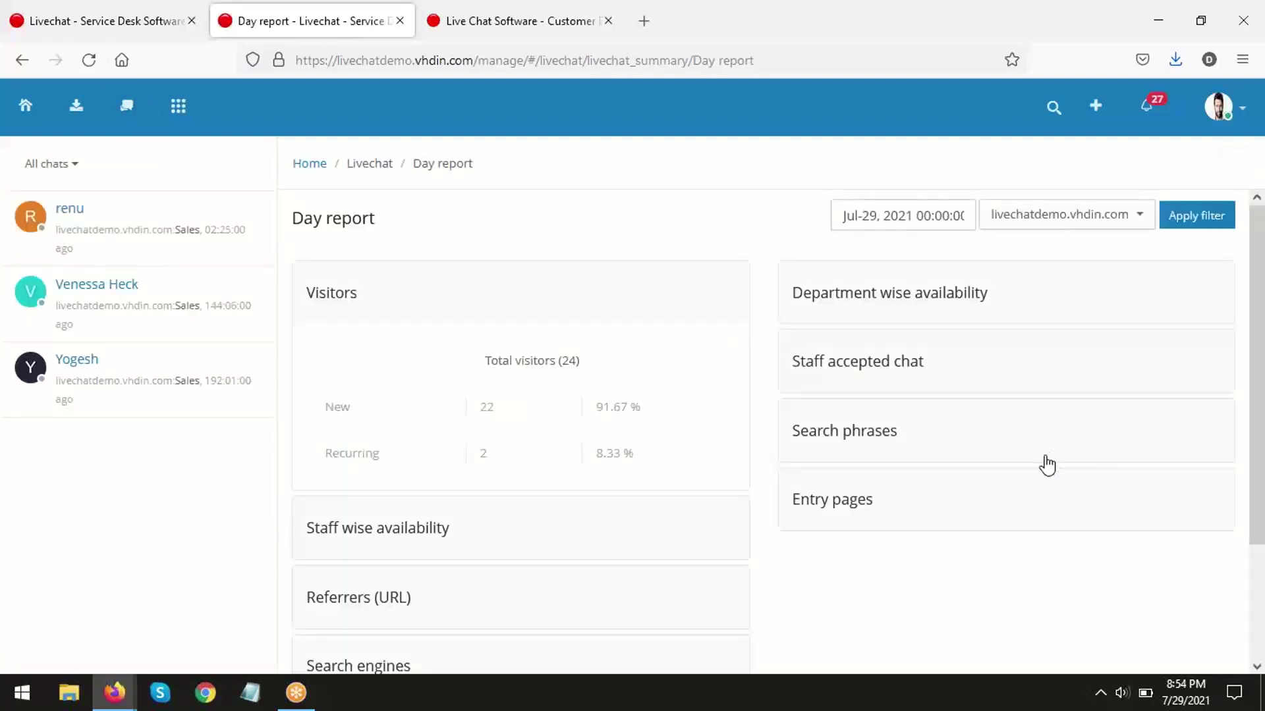
left_click(612, 295)
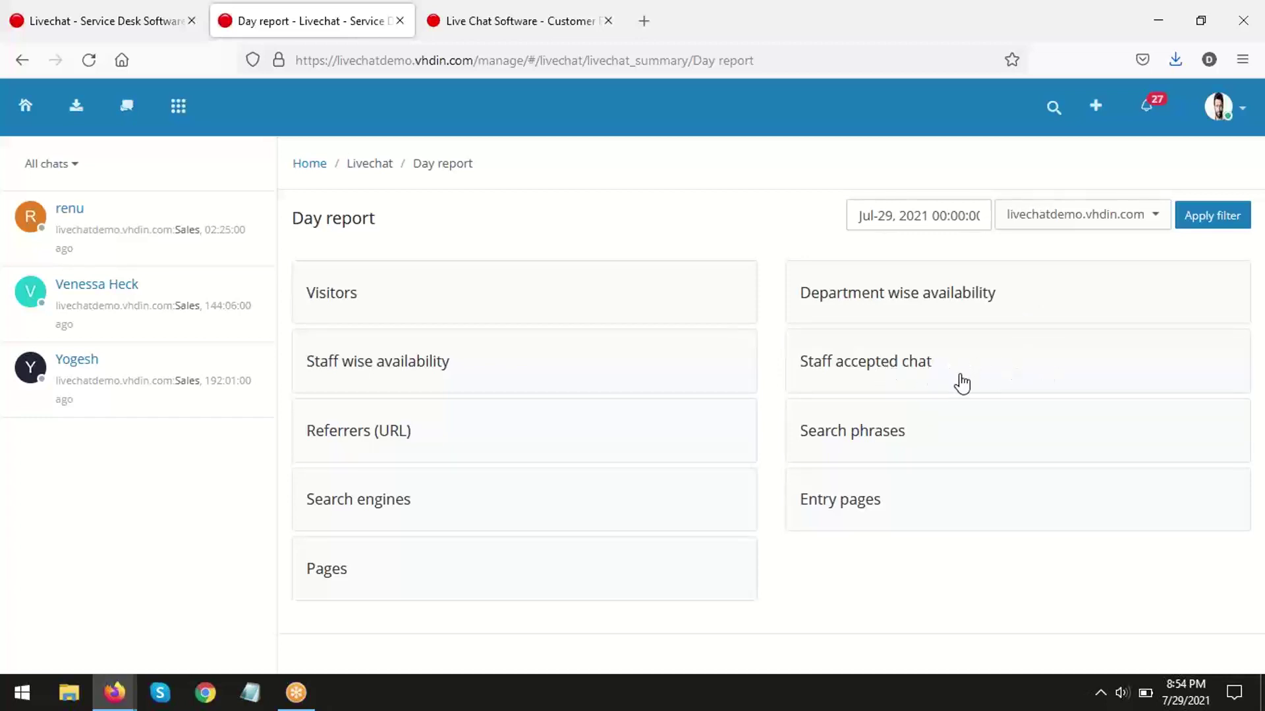
left_click(928, 219)
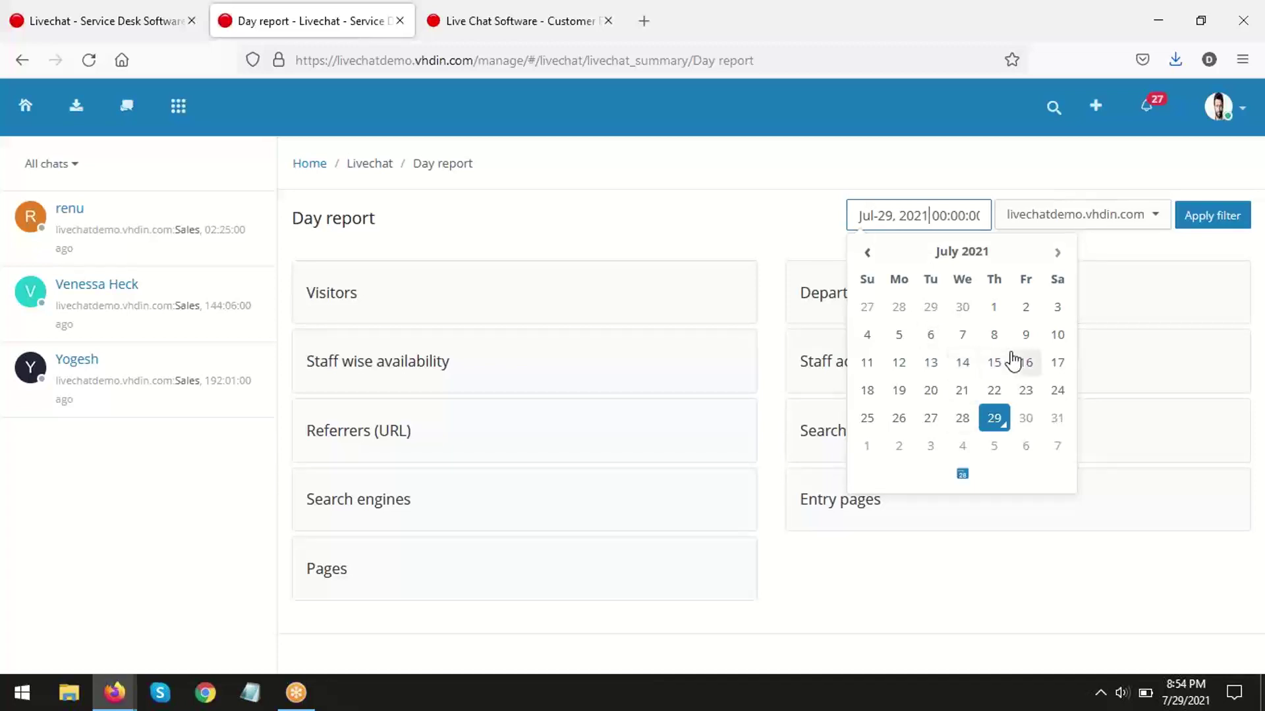
left_click(575, 234)
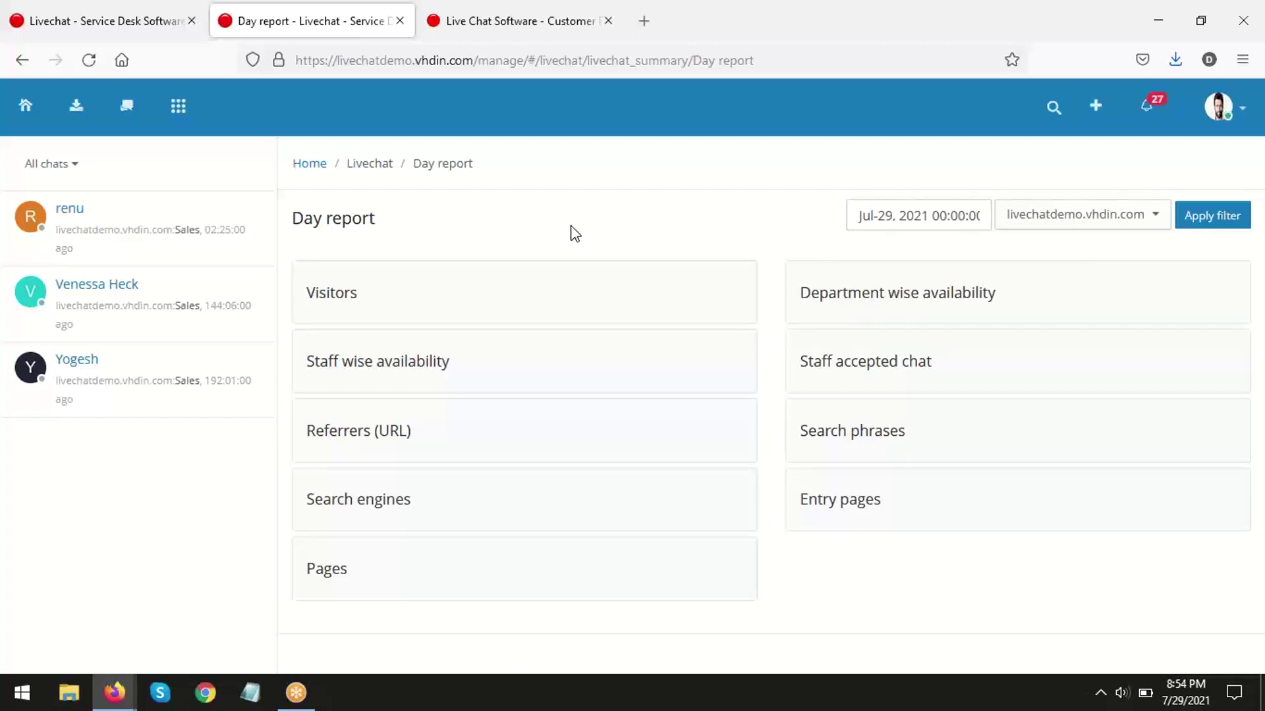
- Open the Reports module and look through the Livechat reports listed under the statistical reports
left_click(178, 116)
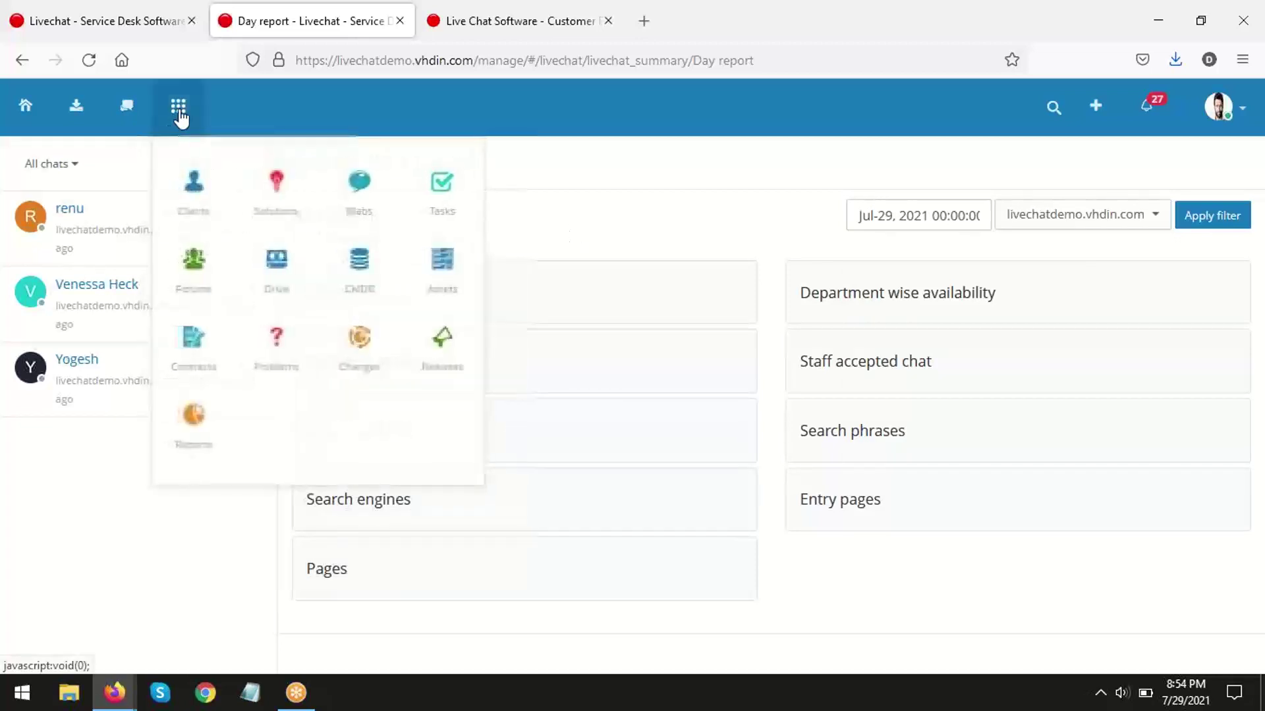
left_click(198, 417)
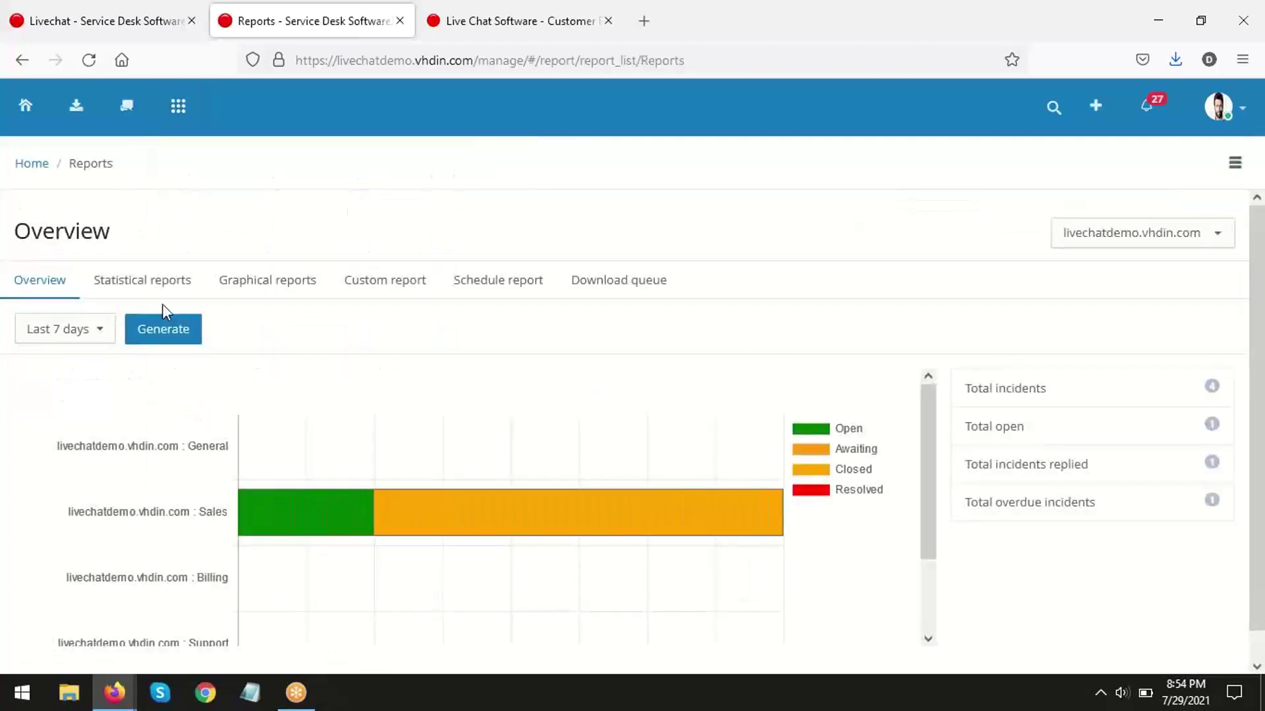
left_click(164, 294)
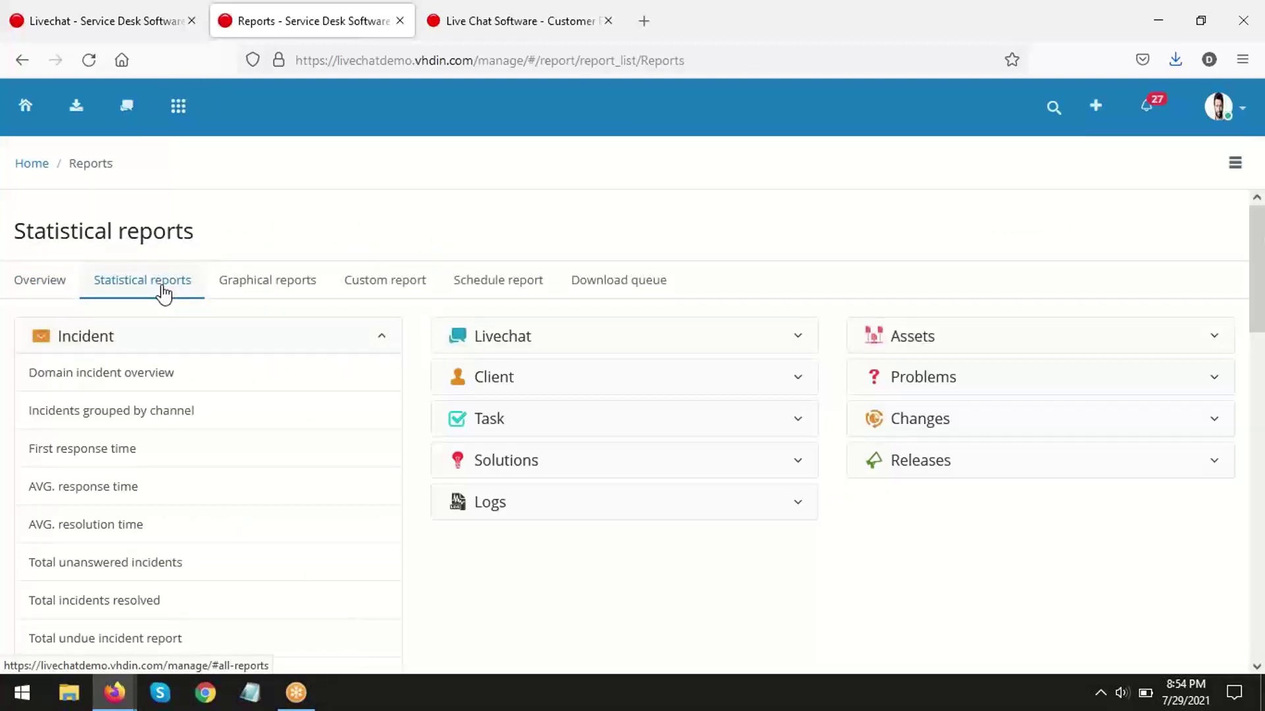
left_click(617, 343)
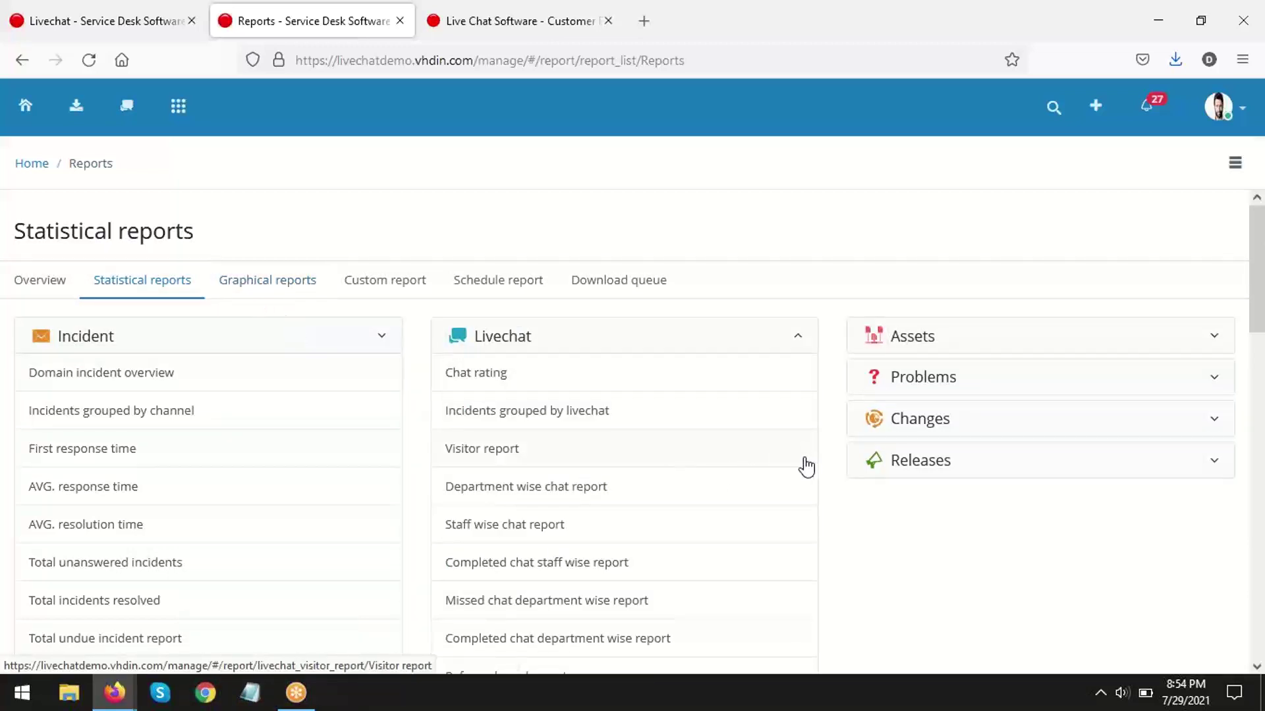
scroll(691, 471, "down", 3)
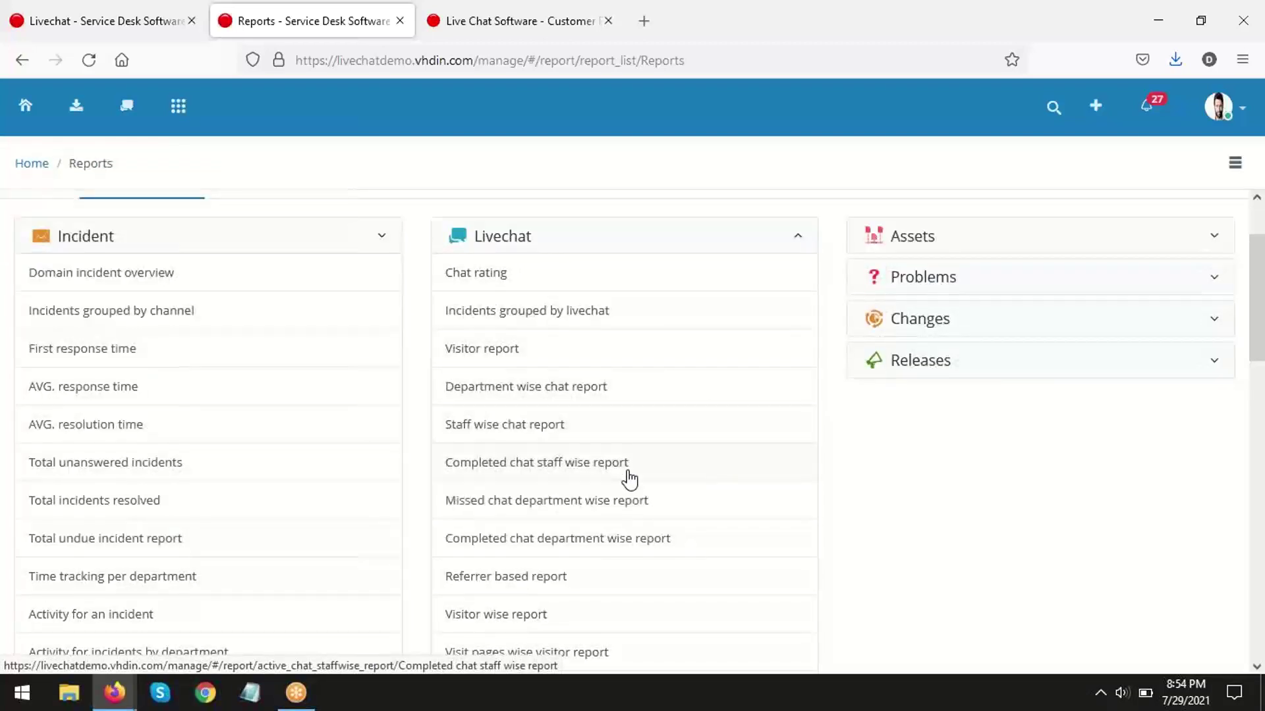
scroll(629, 480, "up", 3)
scroll(629, 480, "down", 3)
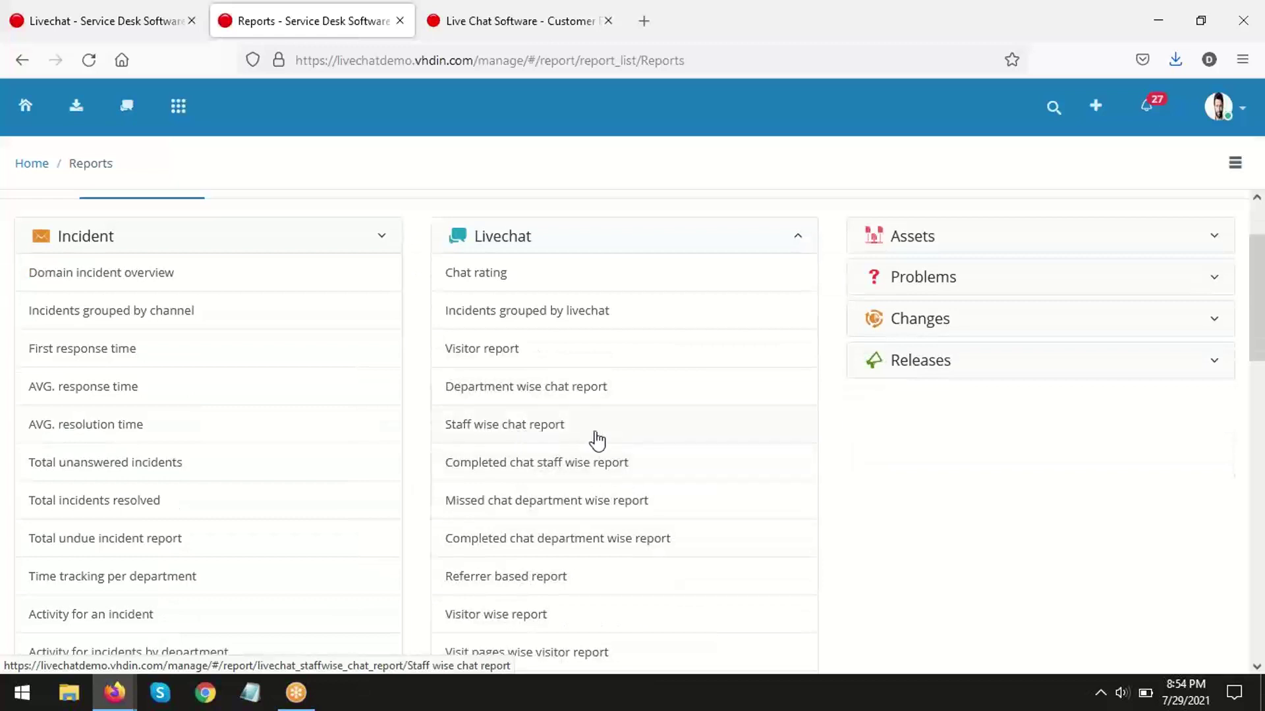
scroll(600, 447, "down", 1)
scroll(600, 448, "down", 2)
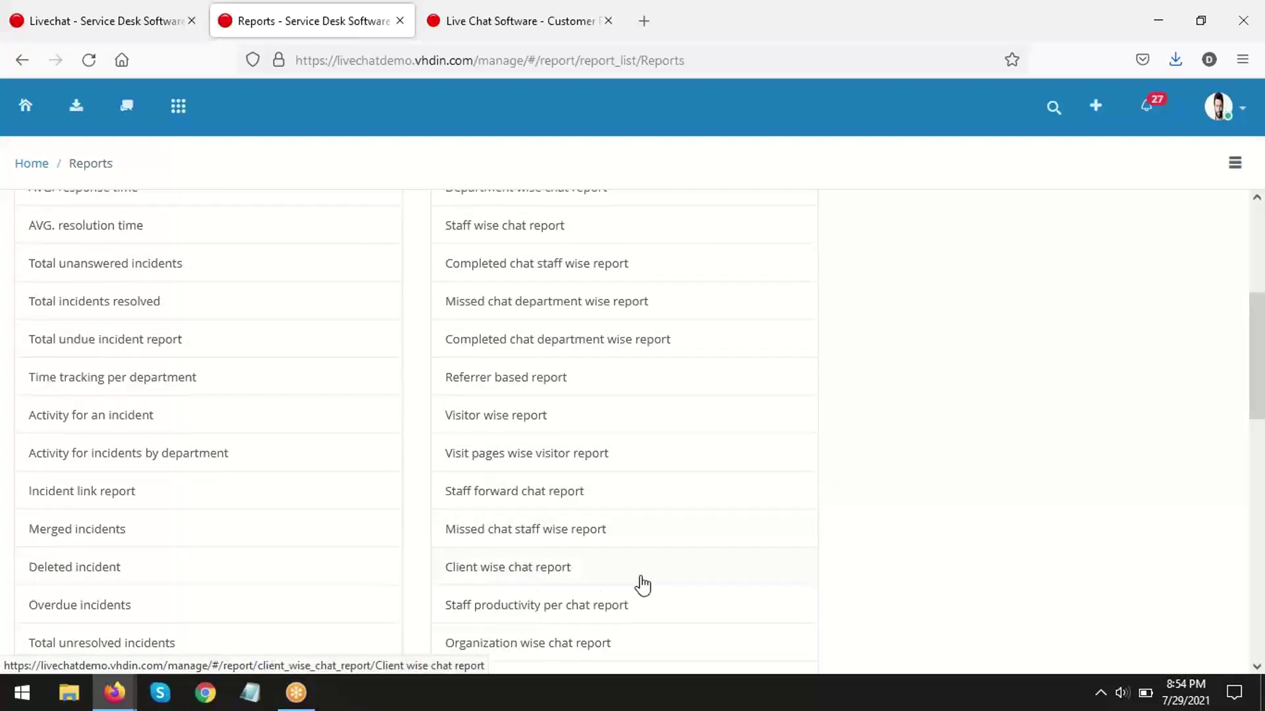
- Open the Livechat department wise chat report from the graphical reports
scroll(642, 584, "up", 5)
left_click(278, 288)
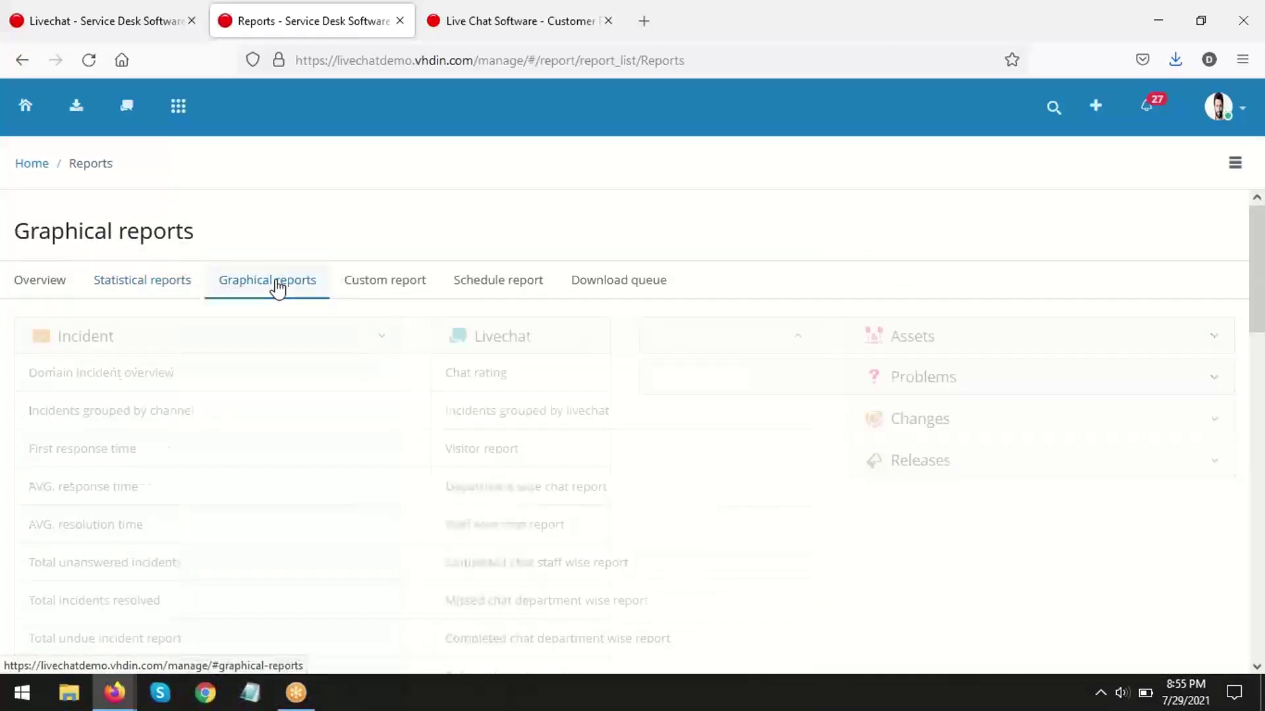
left_click(759, 380)
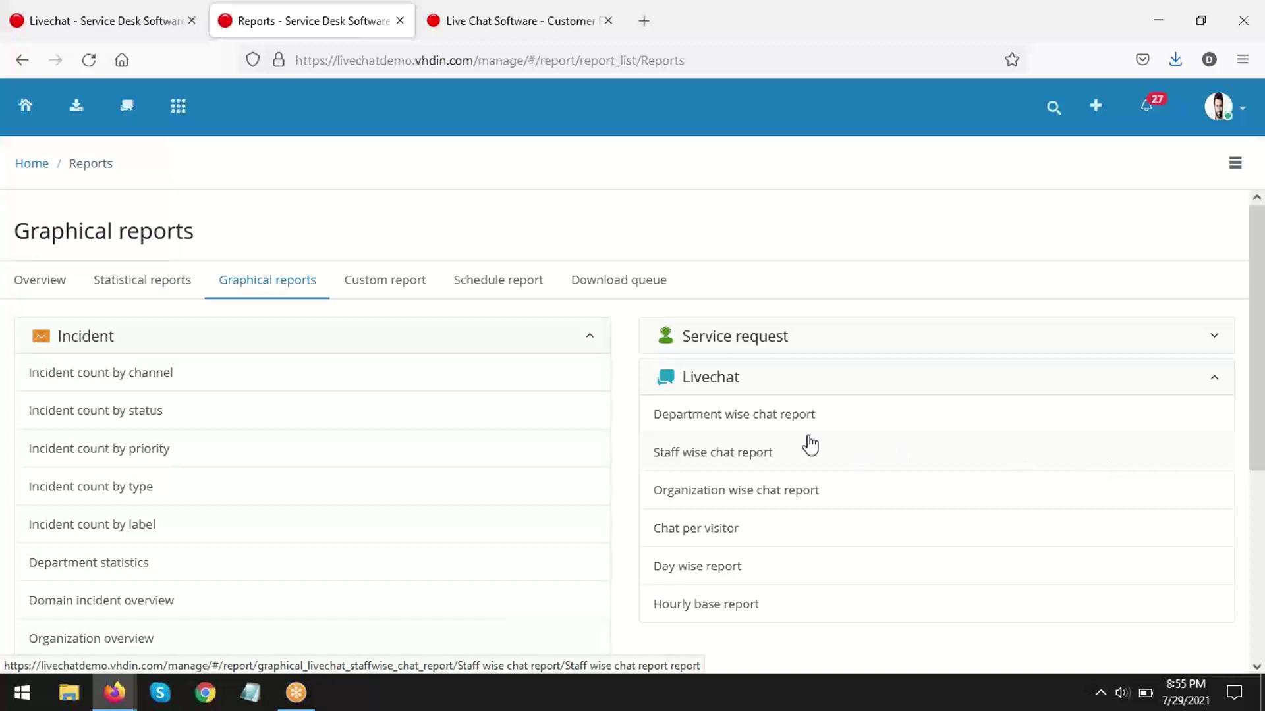
left_click(762, 429)
- Generate the department wise chat report for the last 30 days with all departments selected
left_click(148, 328)
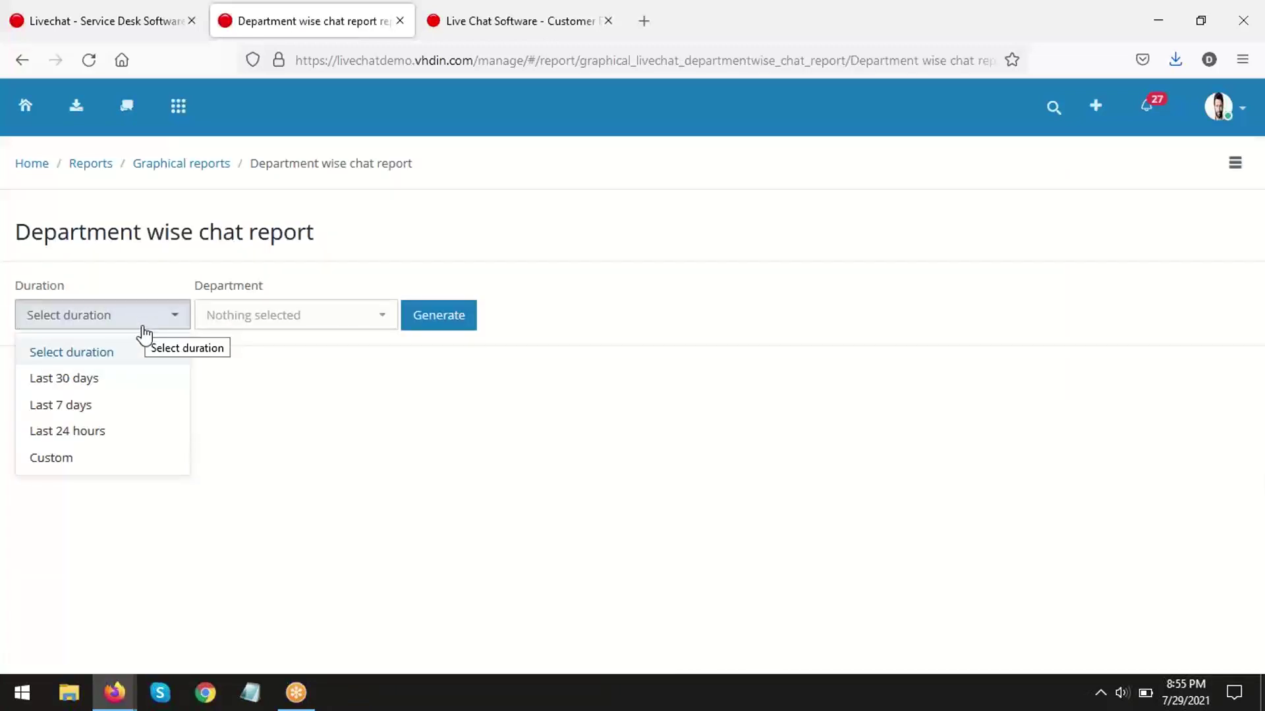
left_click(97, 381)
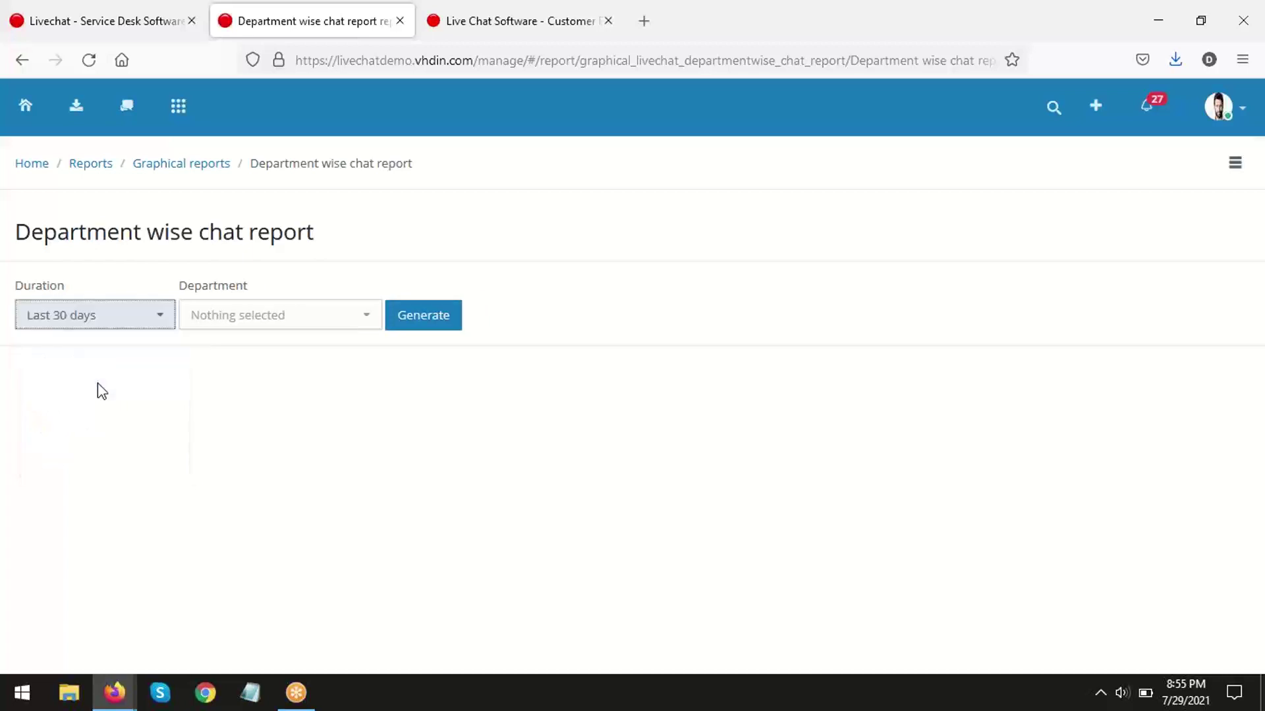
left_click(261, 323)
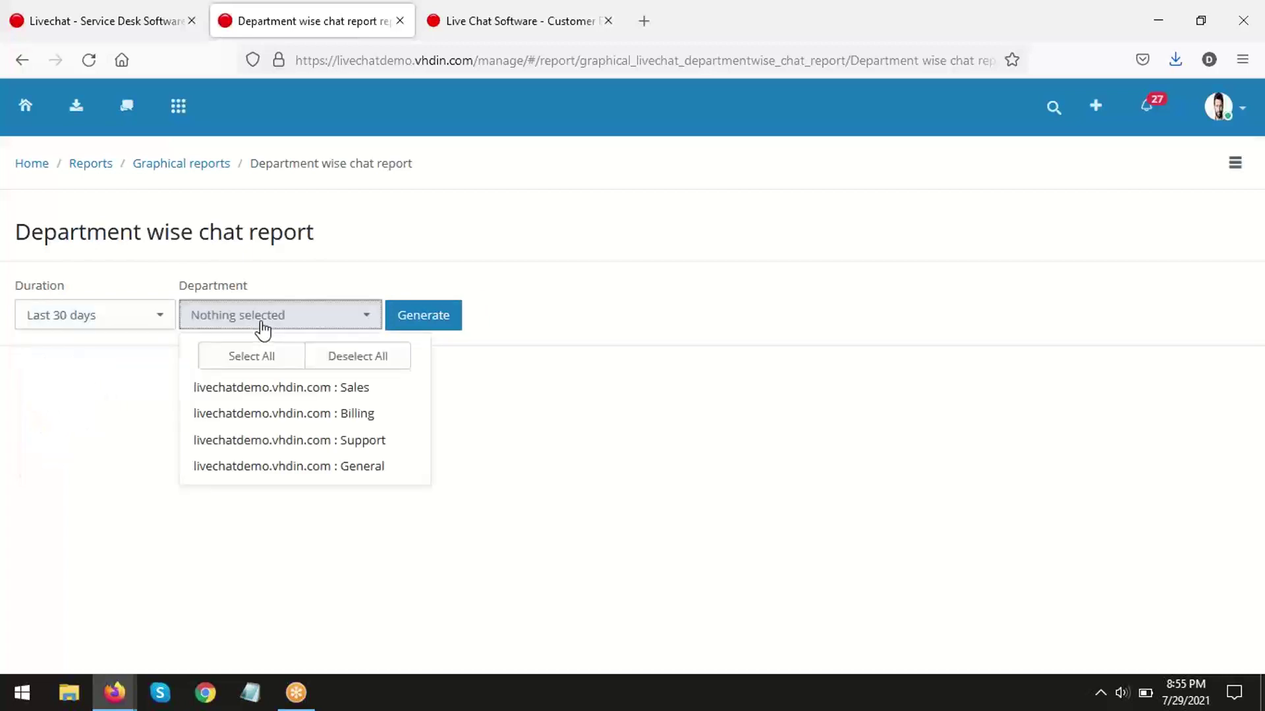
left_click(249, 364)
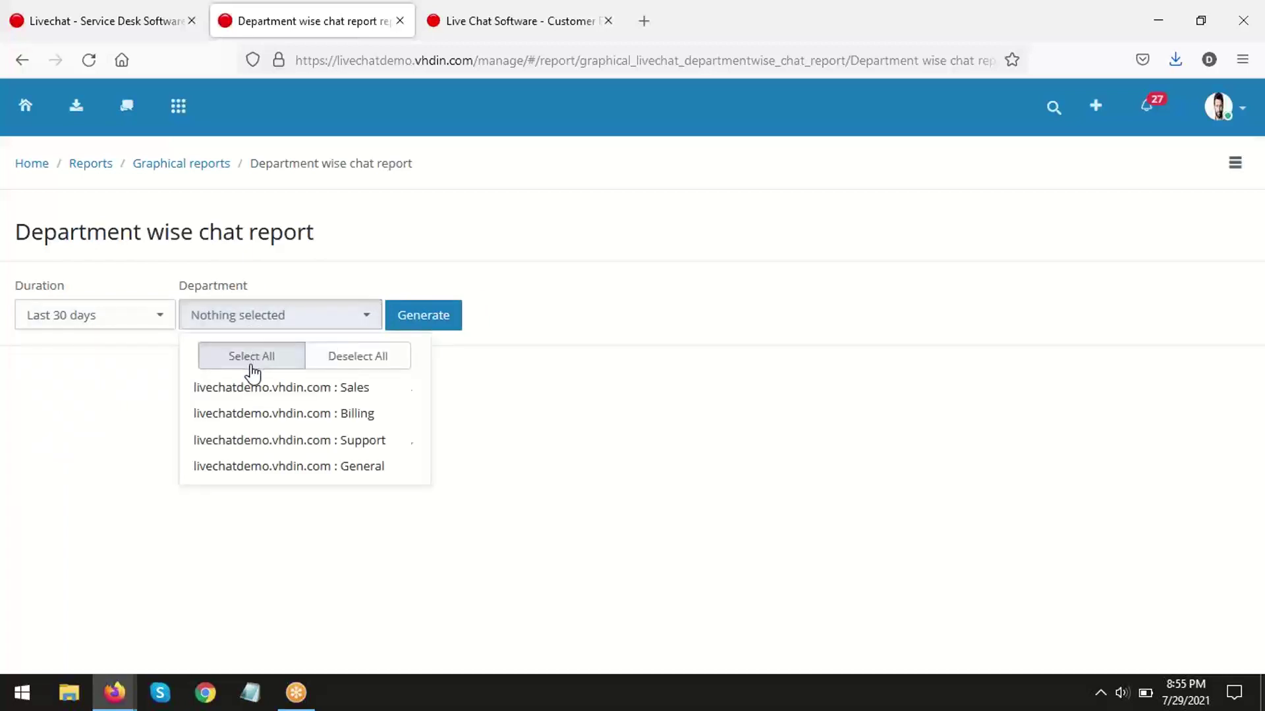
left_click(424, 315)
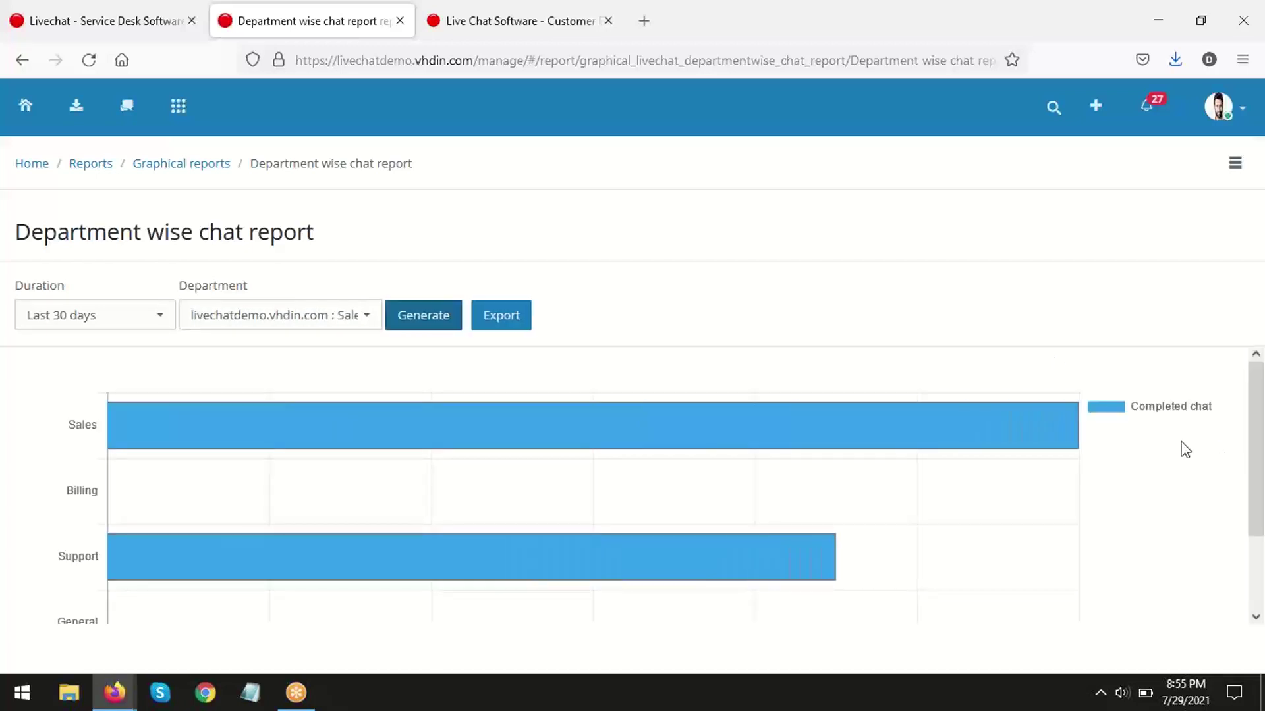
- Examine the completed-chat chart for all departments, checking the counts on the Sales and Support bars
scroll(1184, 448, "down", 1)
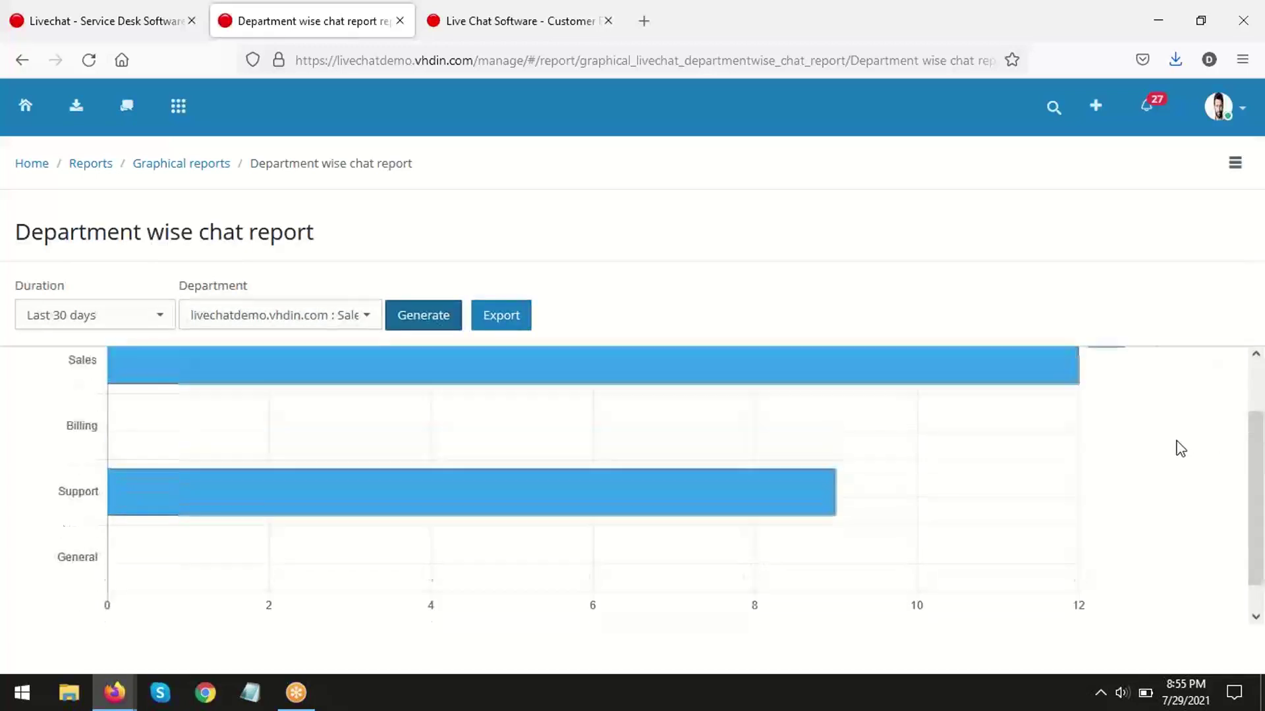
scroll(1177, 446, "up", 1)
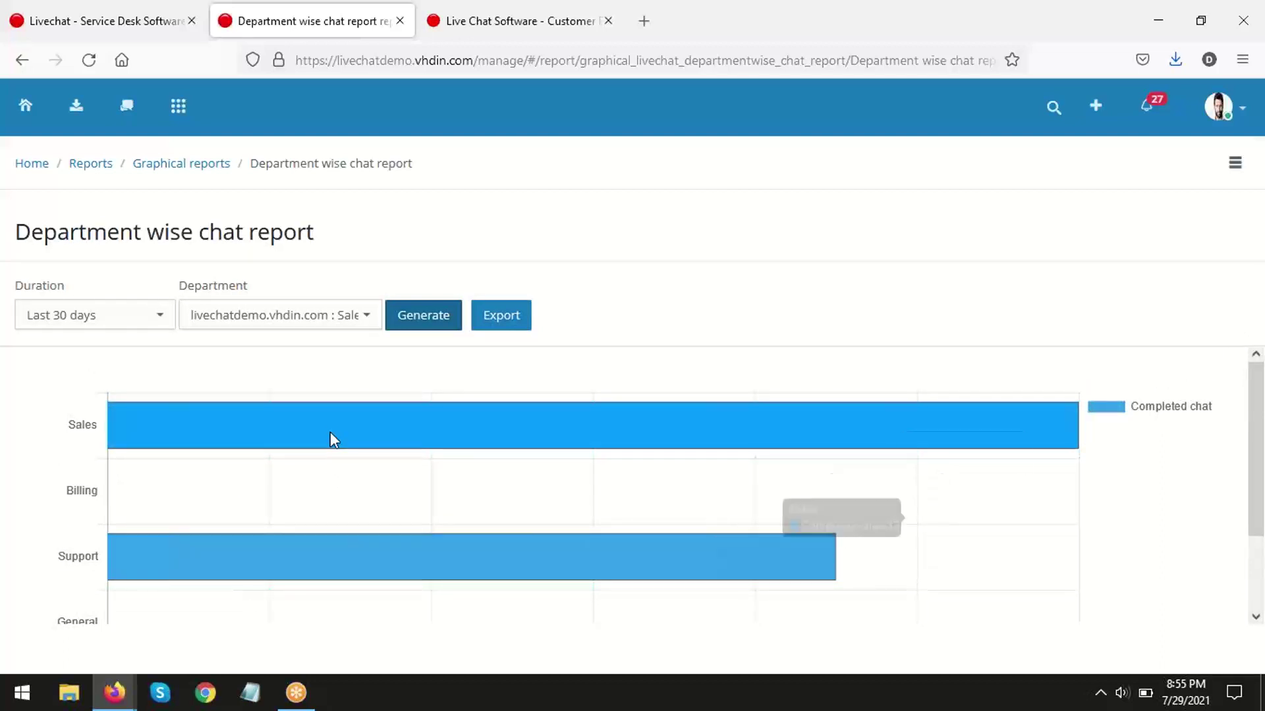
mouse_move(330, 427)
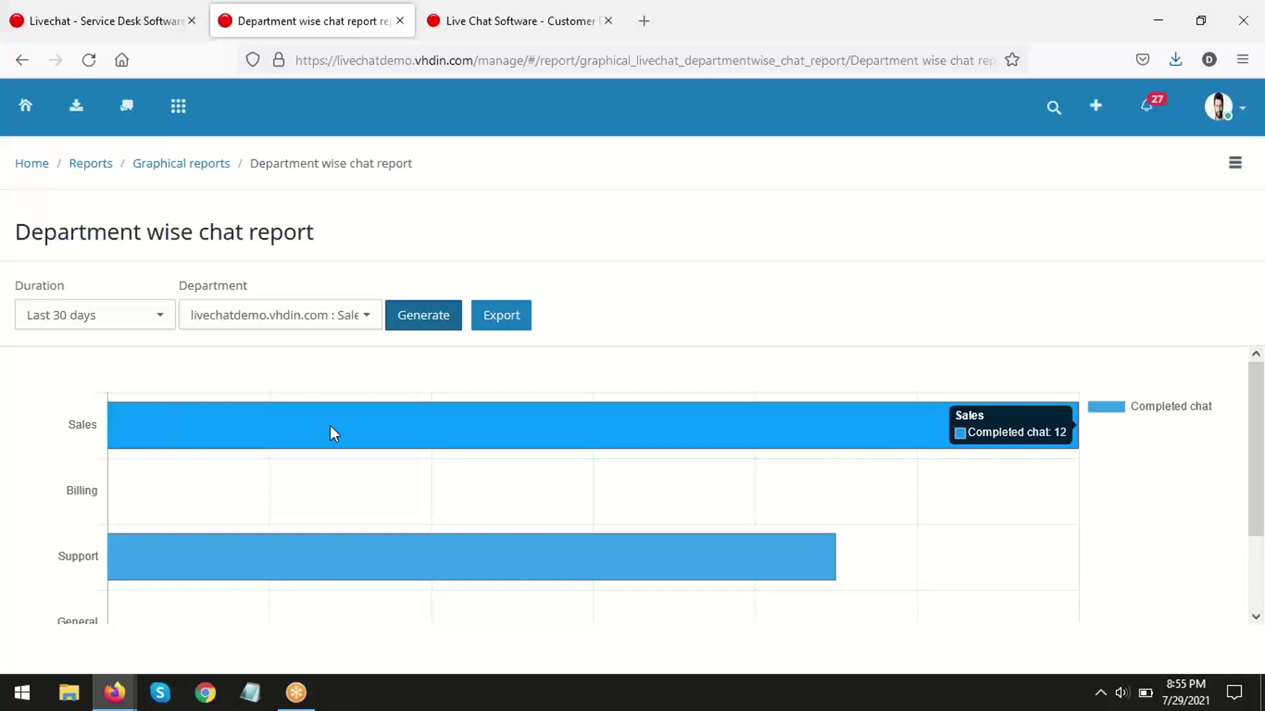
mouse_move(353, 565)
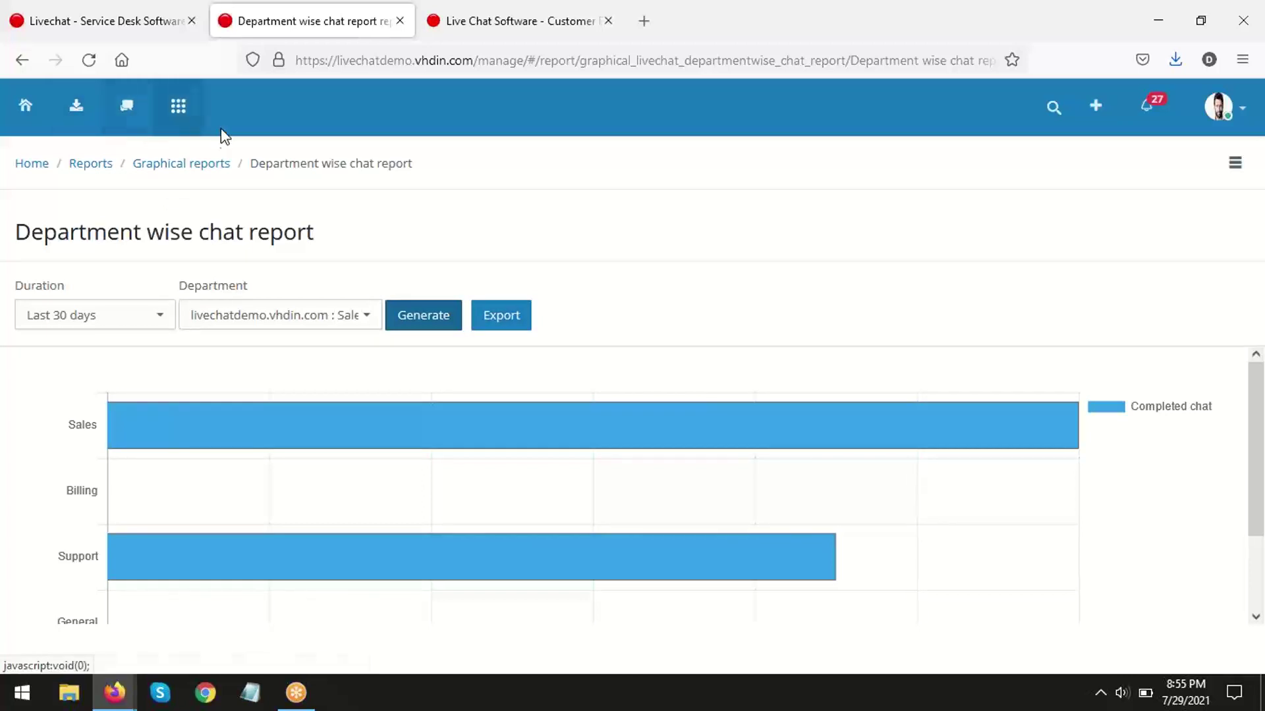
- Look through the Livechat section of the settings, including chat automation and chat round robin, and return to the online visitors board
left_click(1246, 114)
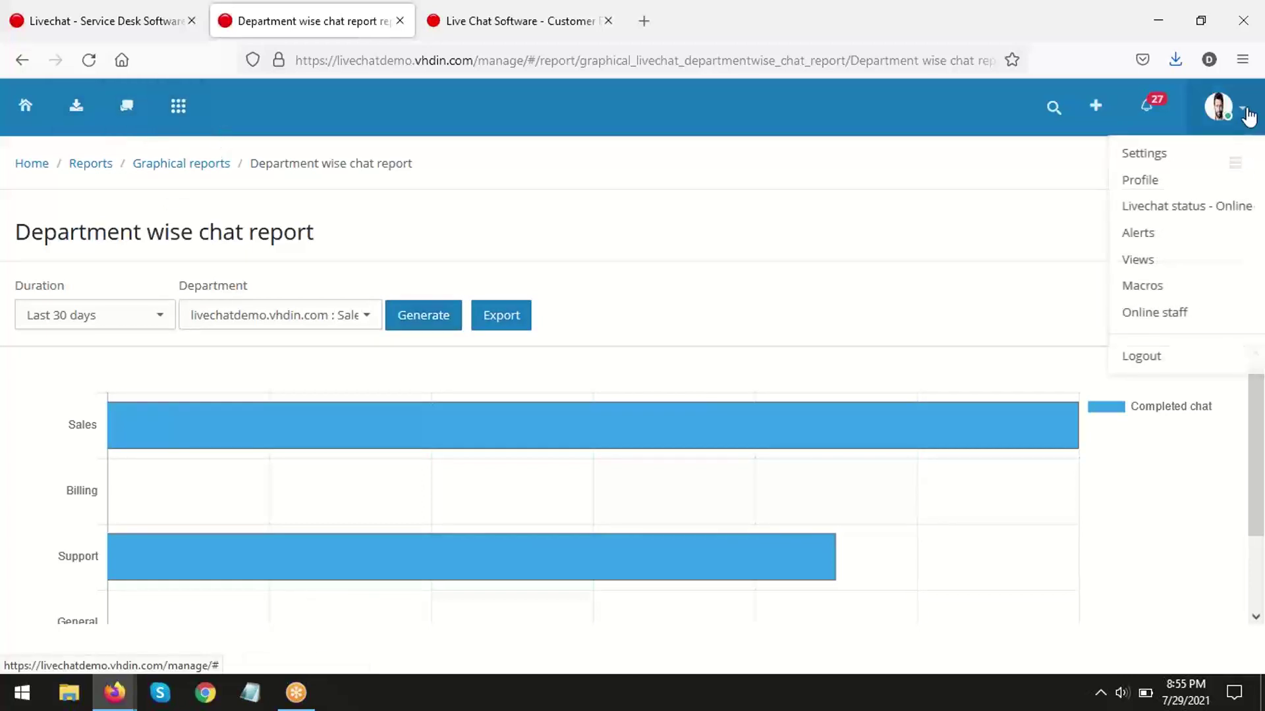
left_click(1178, 158)
scroll(553, 448, "down", 6)
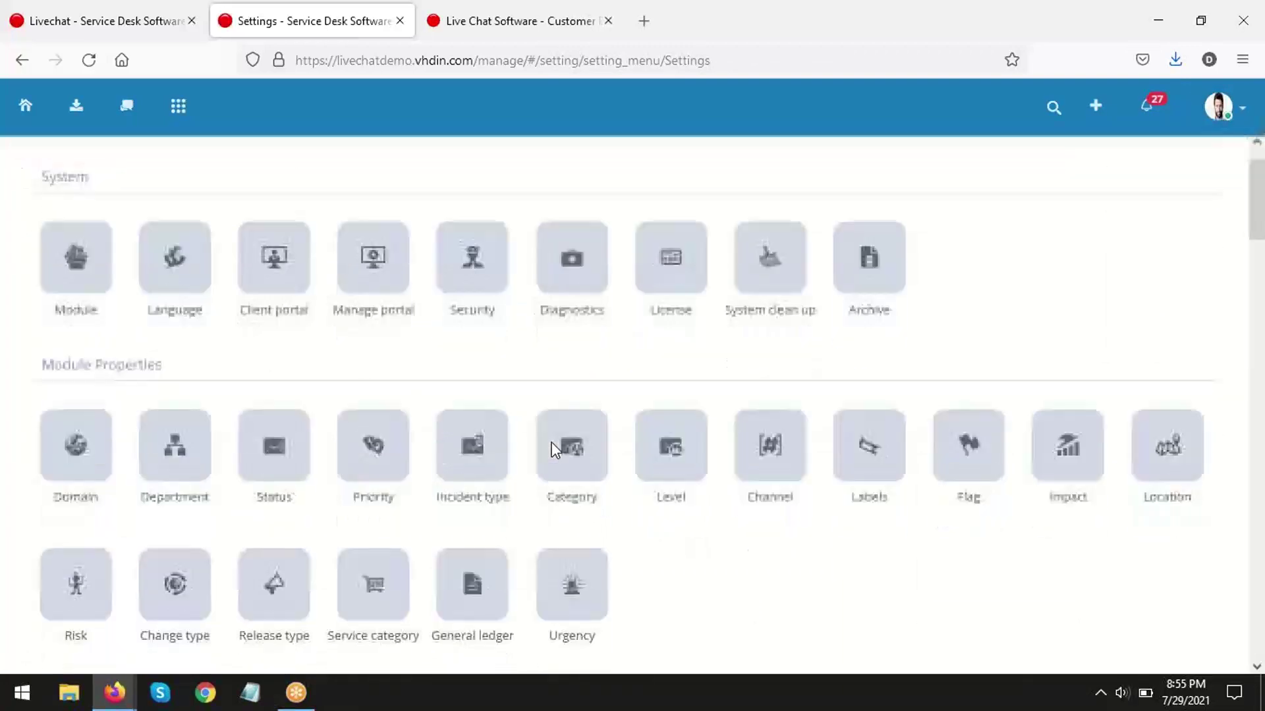
scroll(555, 451, "down", 13)
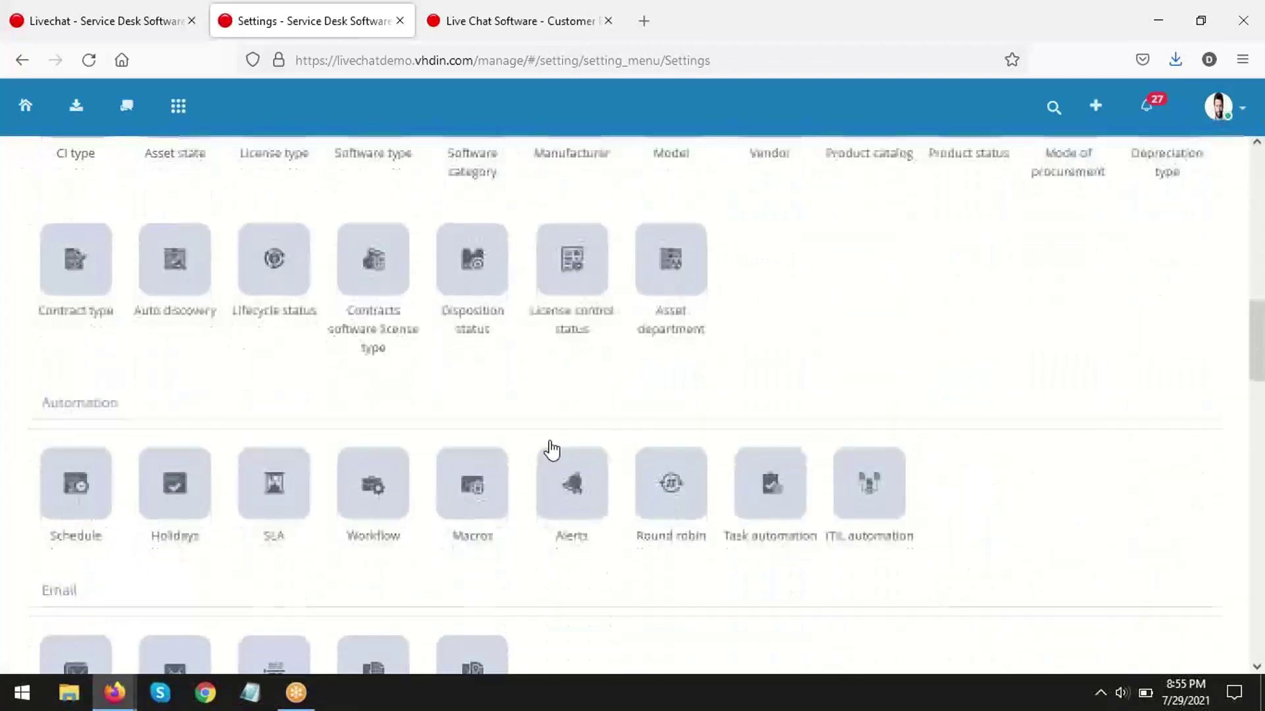
scroll(557, 445, "down", 5)
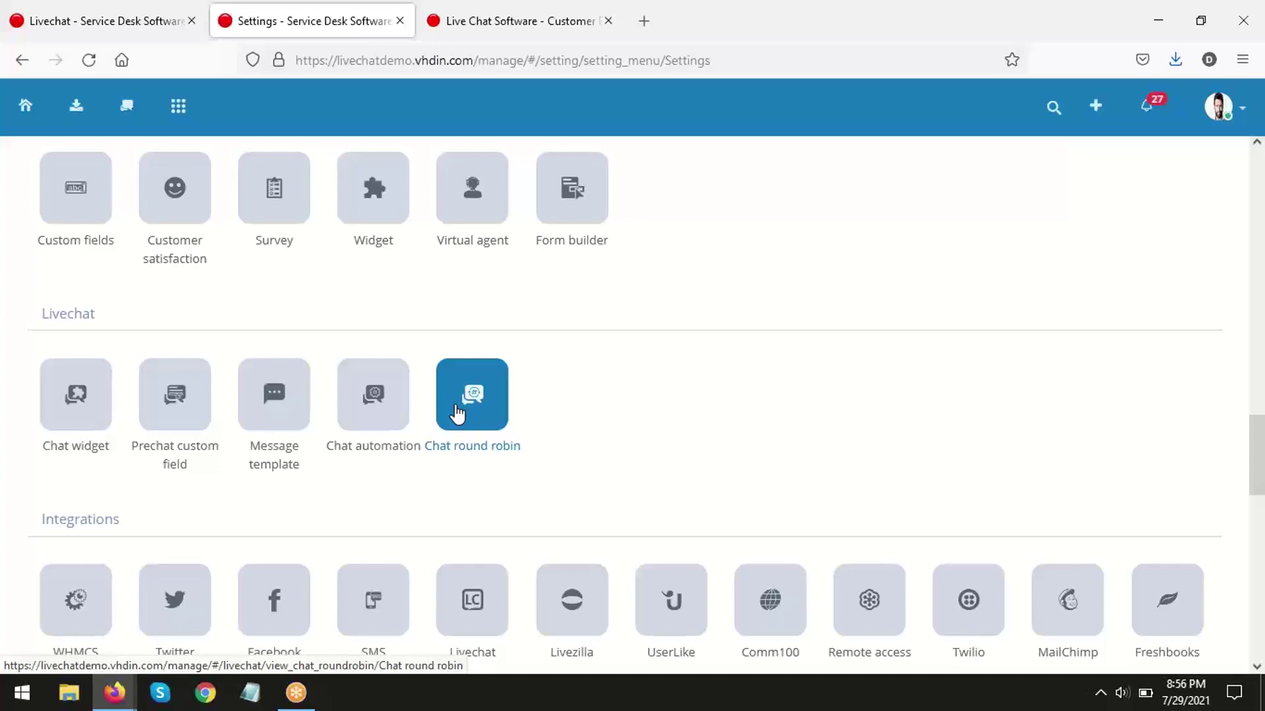
scroll(644, 472, "up", 4)
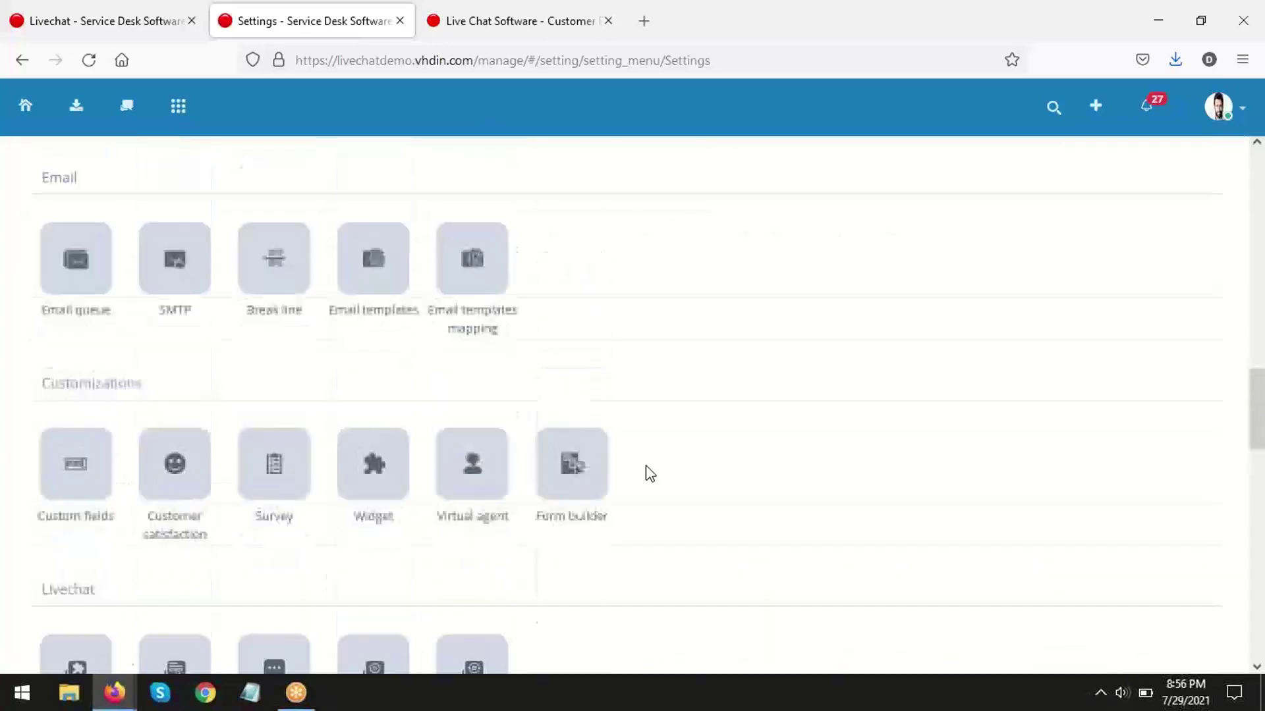
scroll(650, 473, "up", 10)
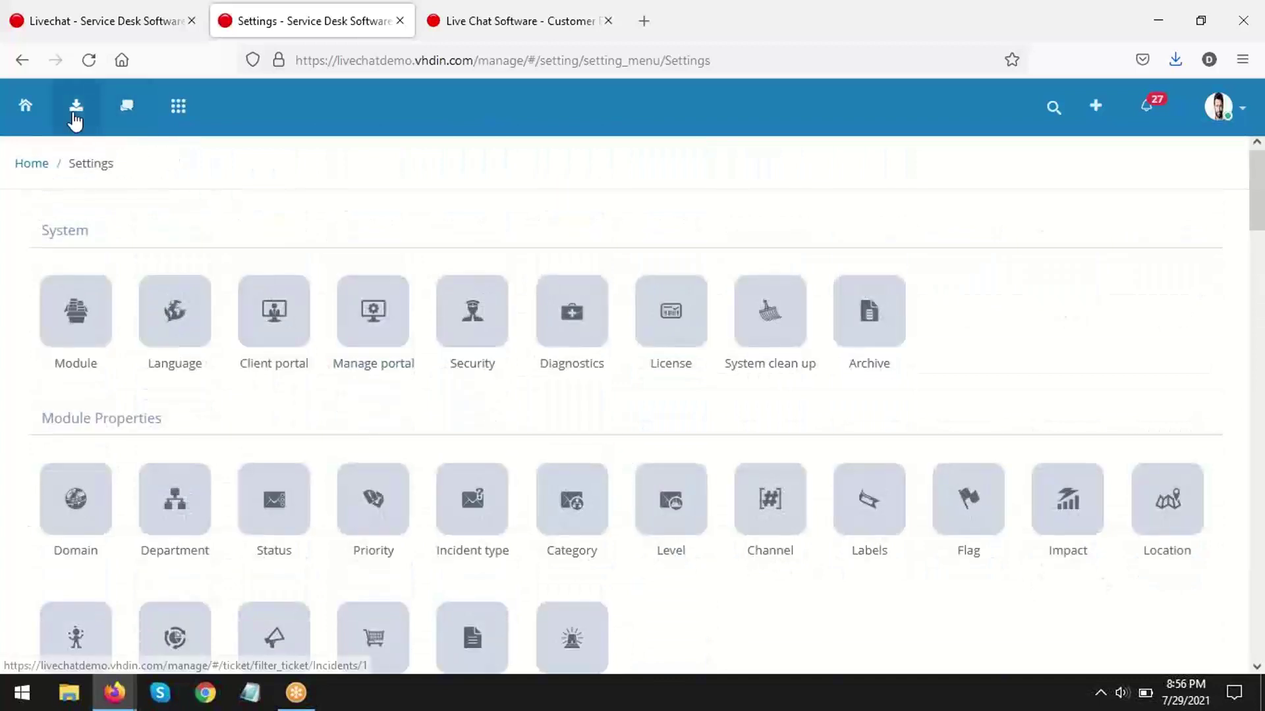
left_click(131, 112)
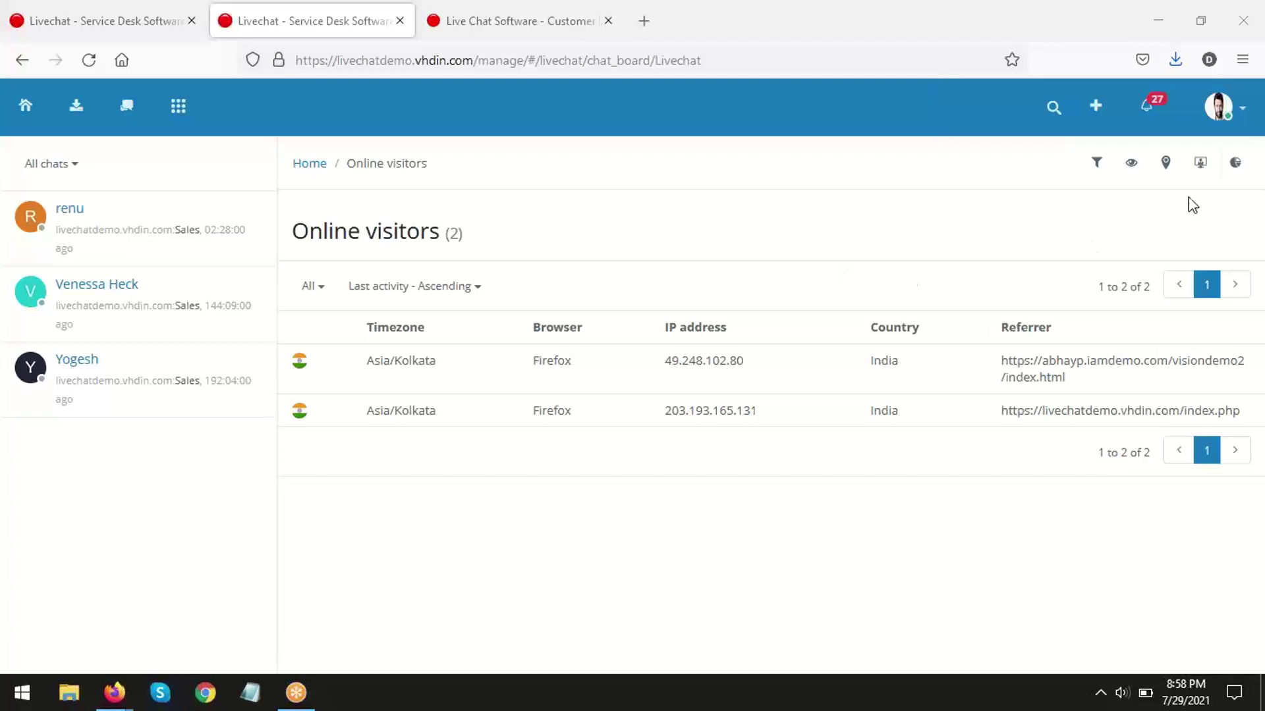
- Open the Livechat module's configuration from the list of system modules in the settings
left_click(1247, 107)
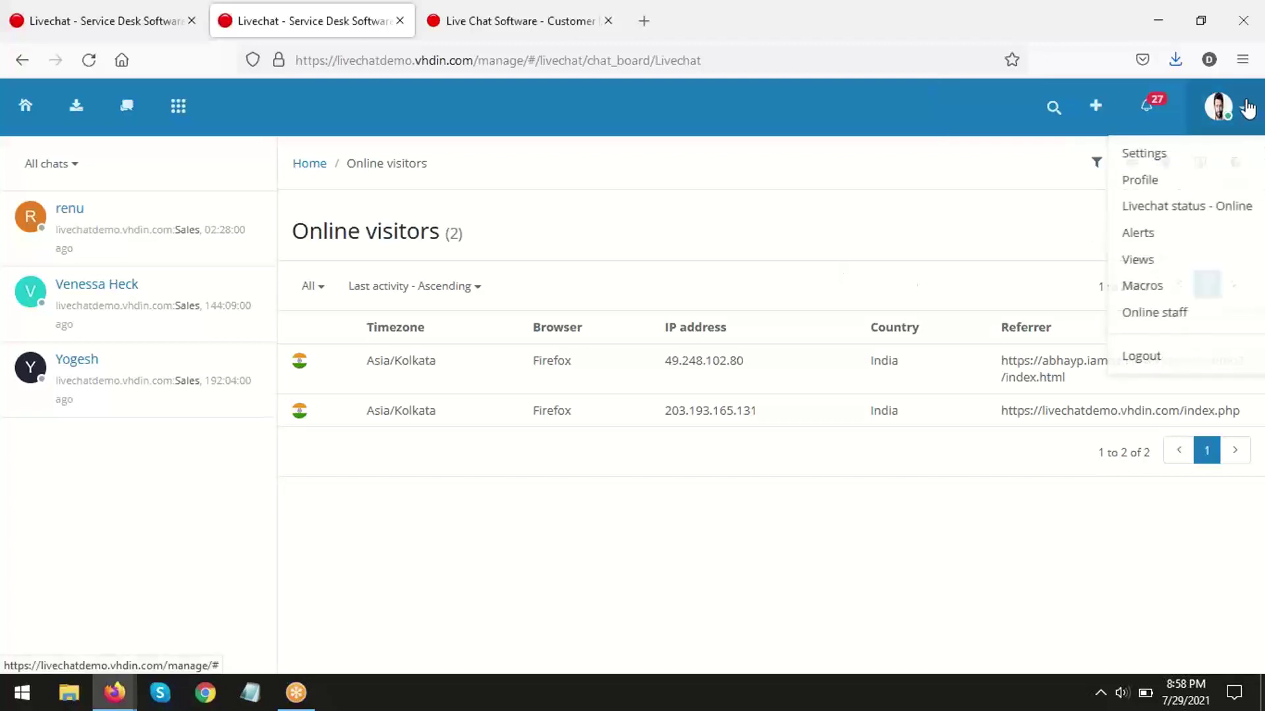
left_click(1171, 159)
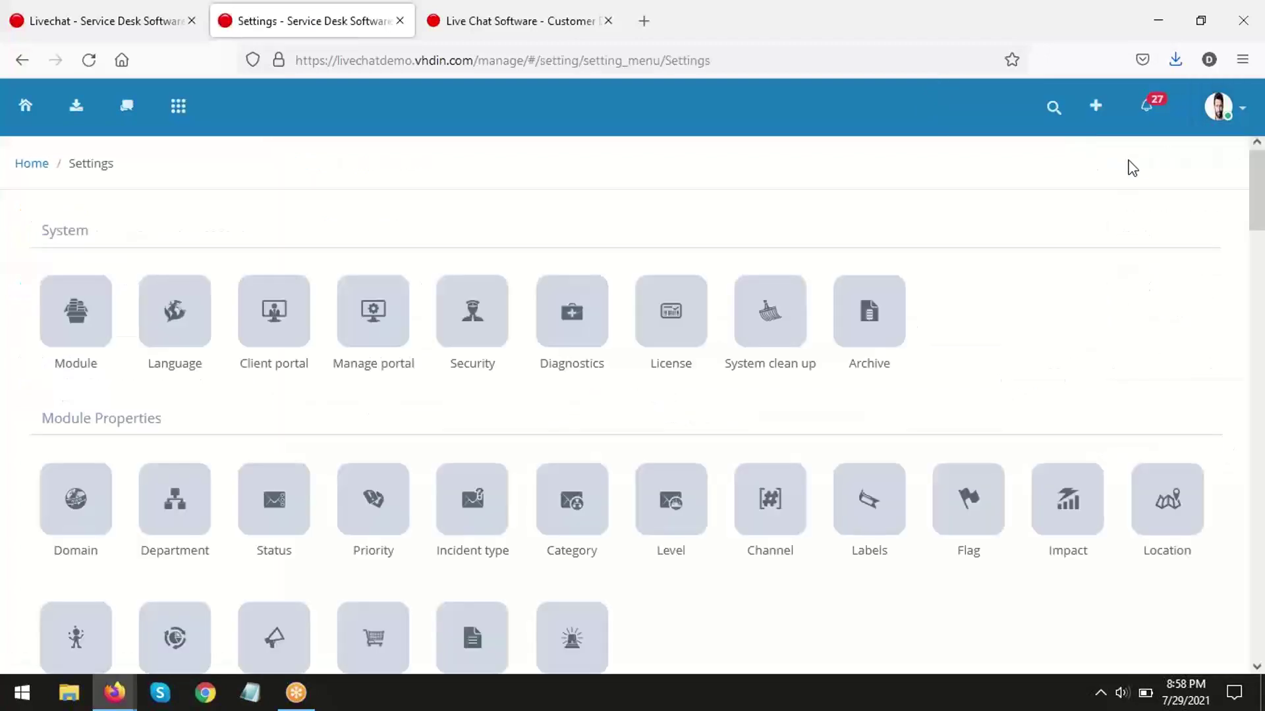
left_click(81, 314)
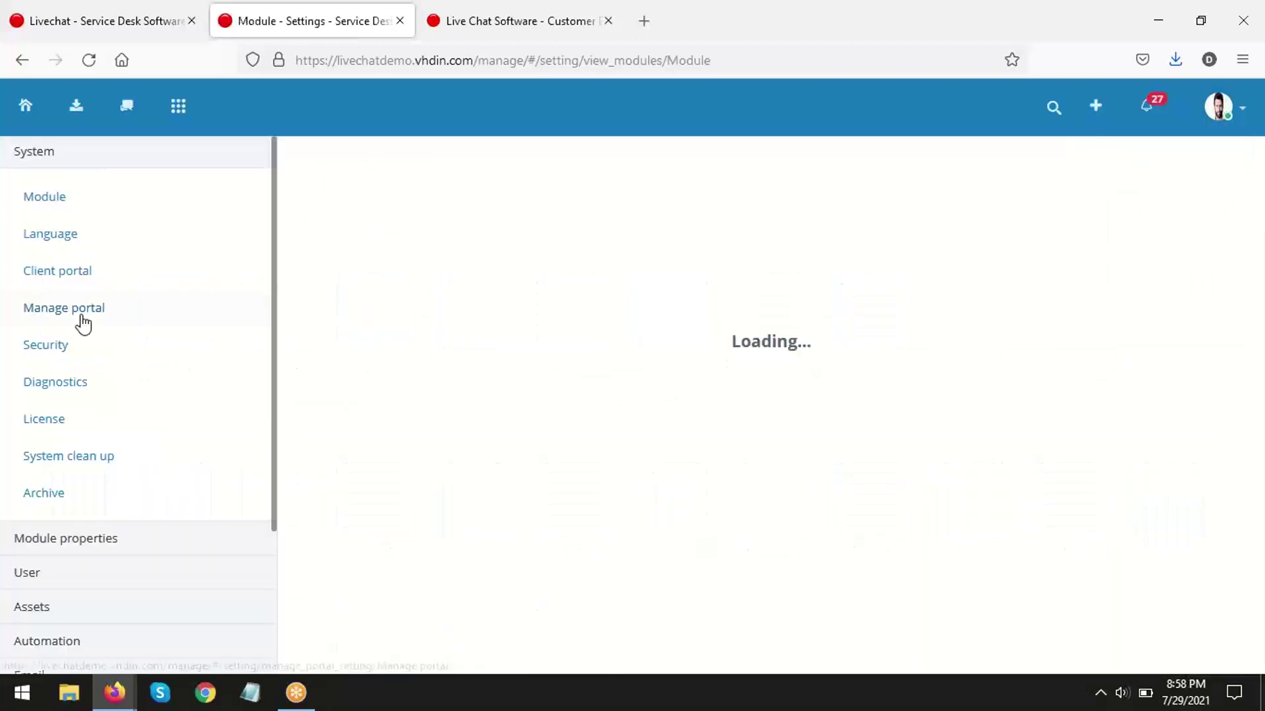
scroll(461, 439, "down", 1)
scroll(461, 439, "down", 5)
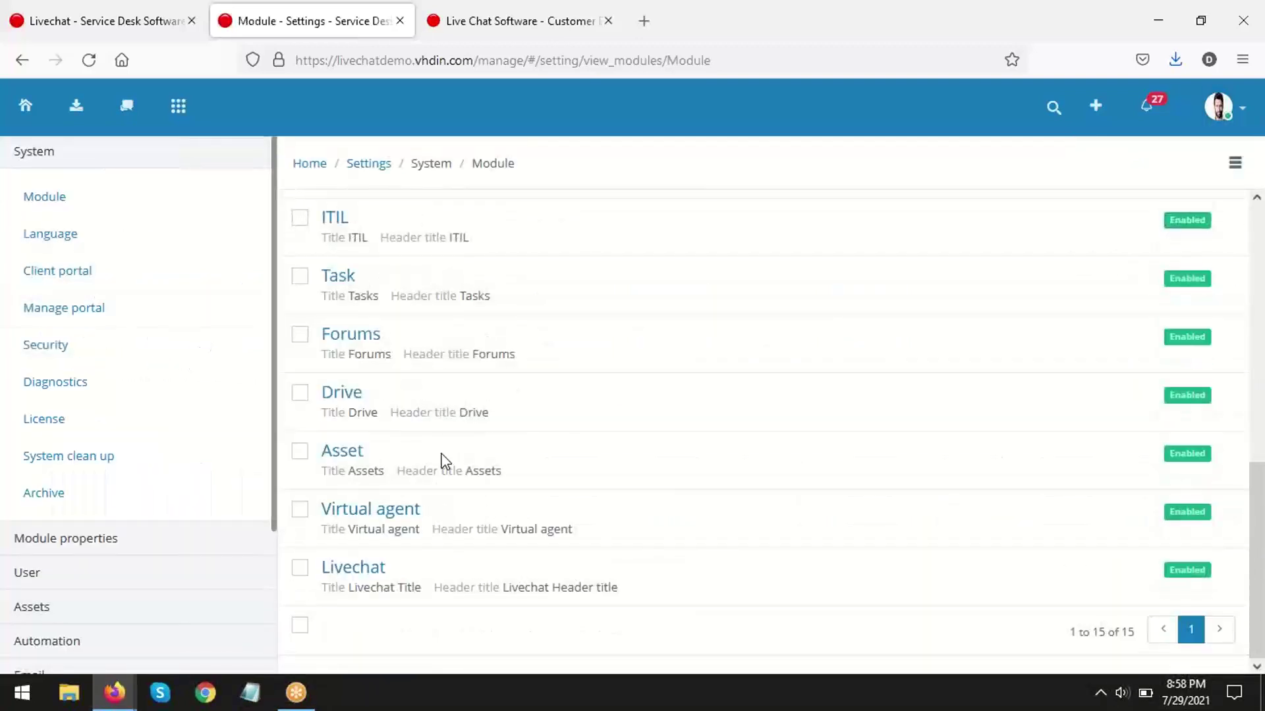
left_click(369, 571)
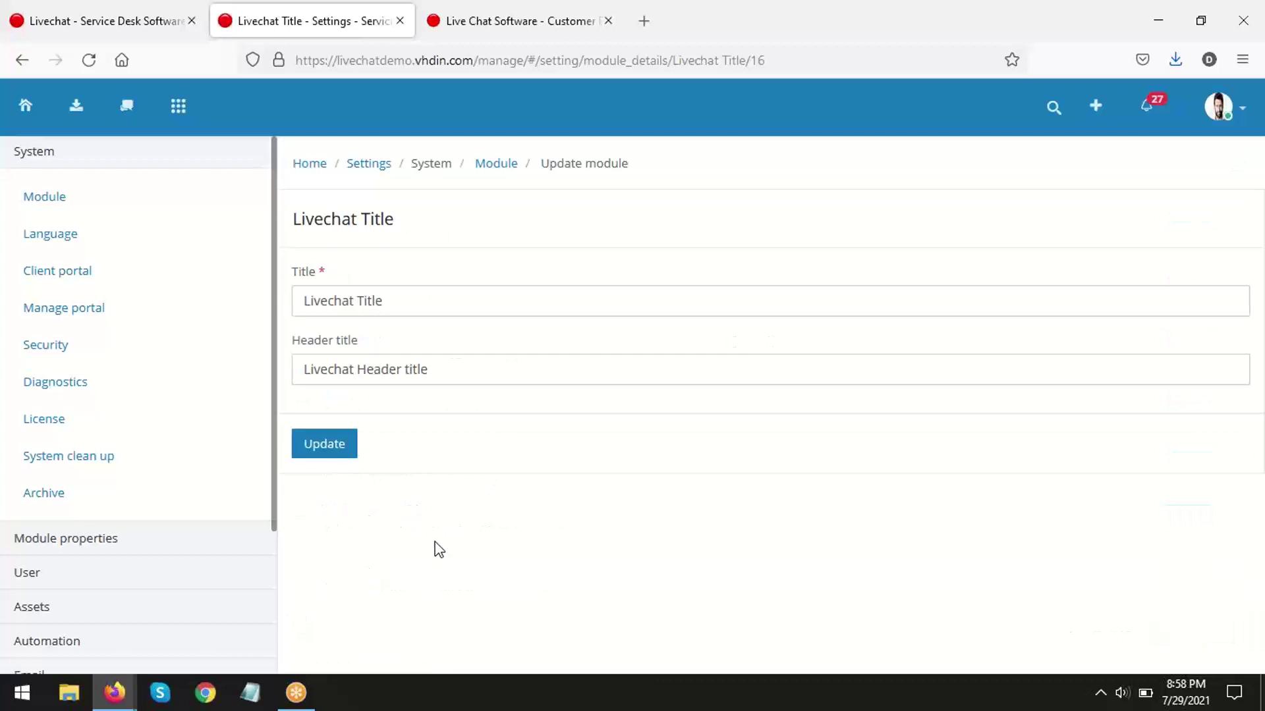
- Review the Livechat module's options down to the trusted domain list and privacy policy, focusing on the trusted domain list field
scroll(436, 547, "down", 3)
scroll(440, 548, "down", 15)
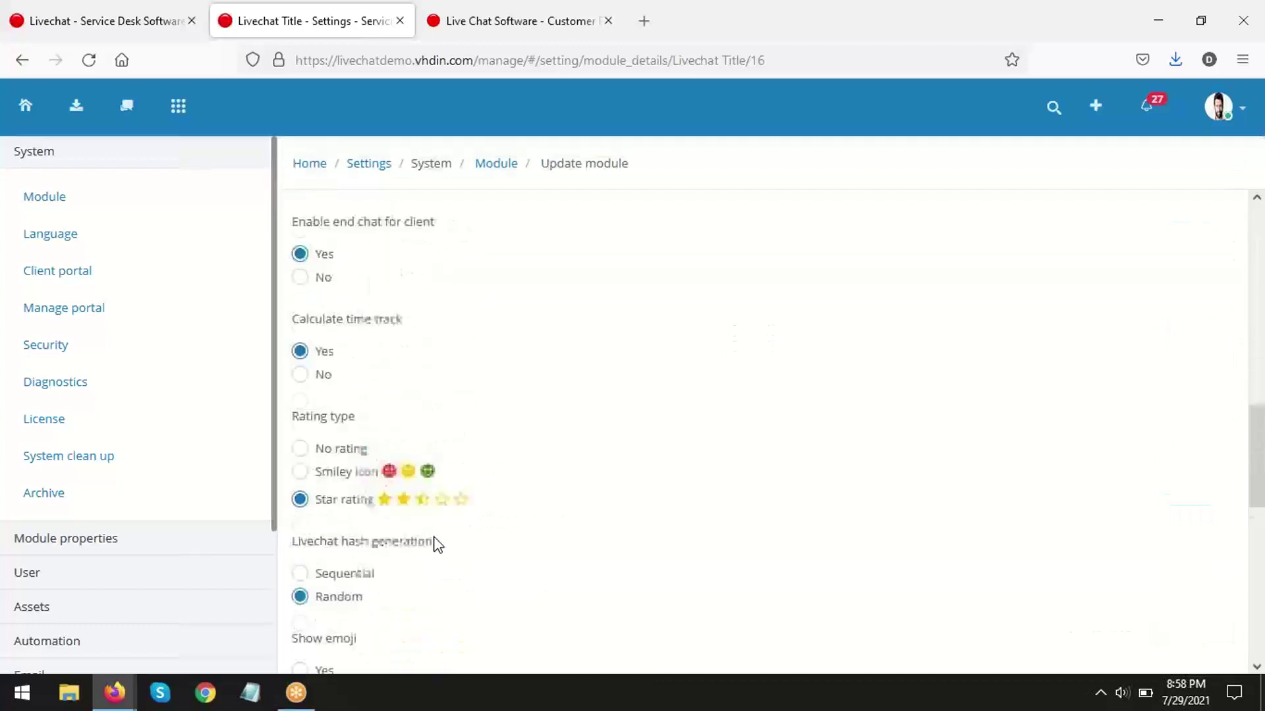
scroll(436, 537, "down", 3)
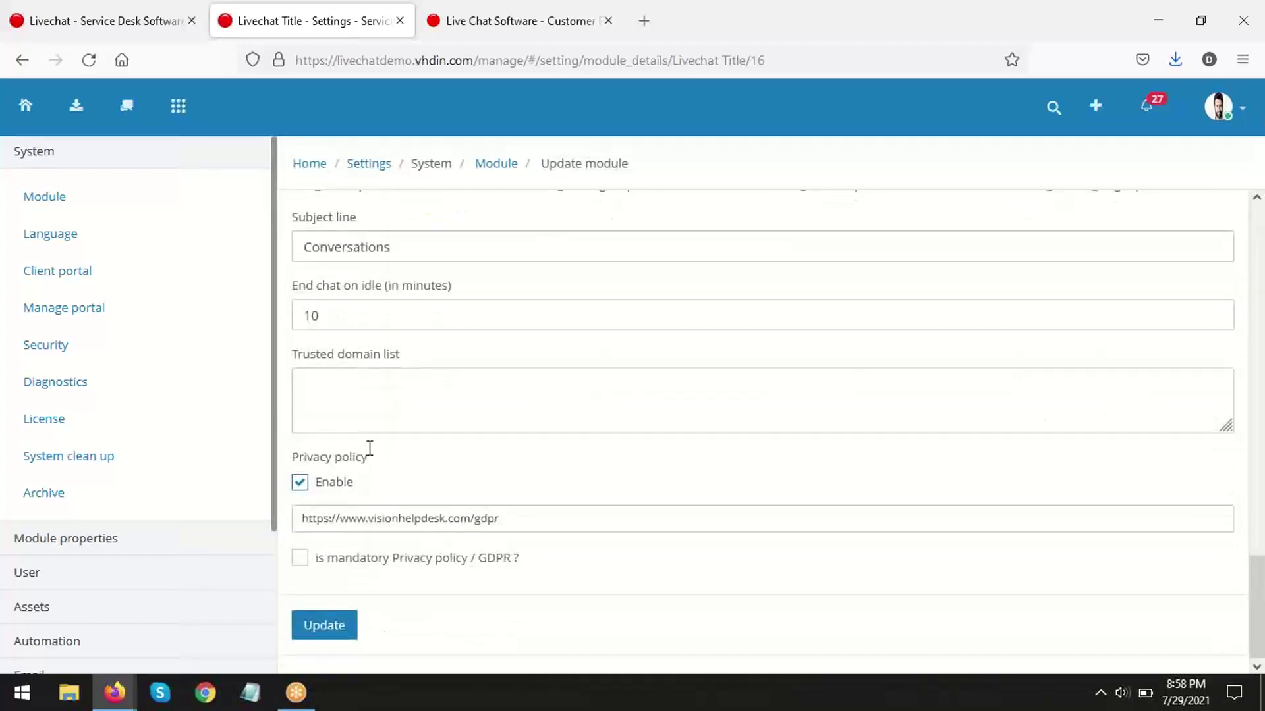
left_click_drag(293, 357, 394, 362)
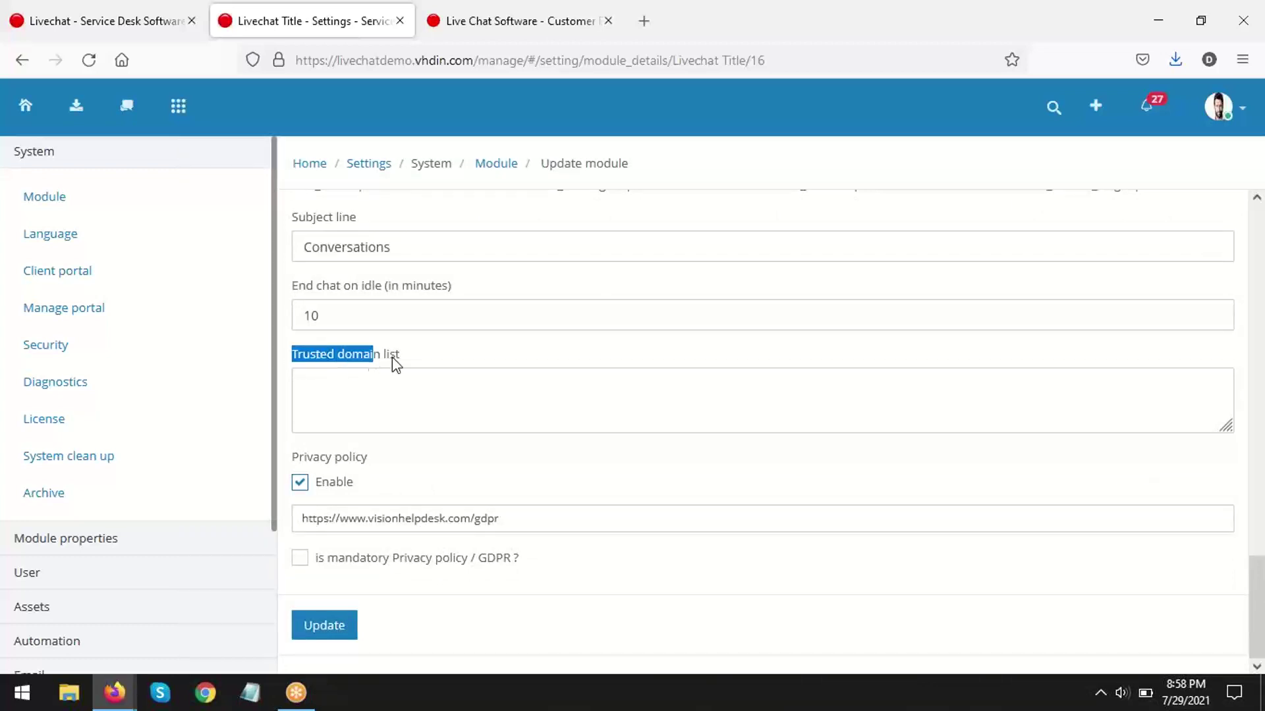
left_click(459, 398)
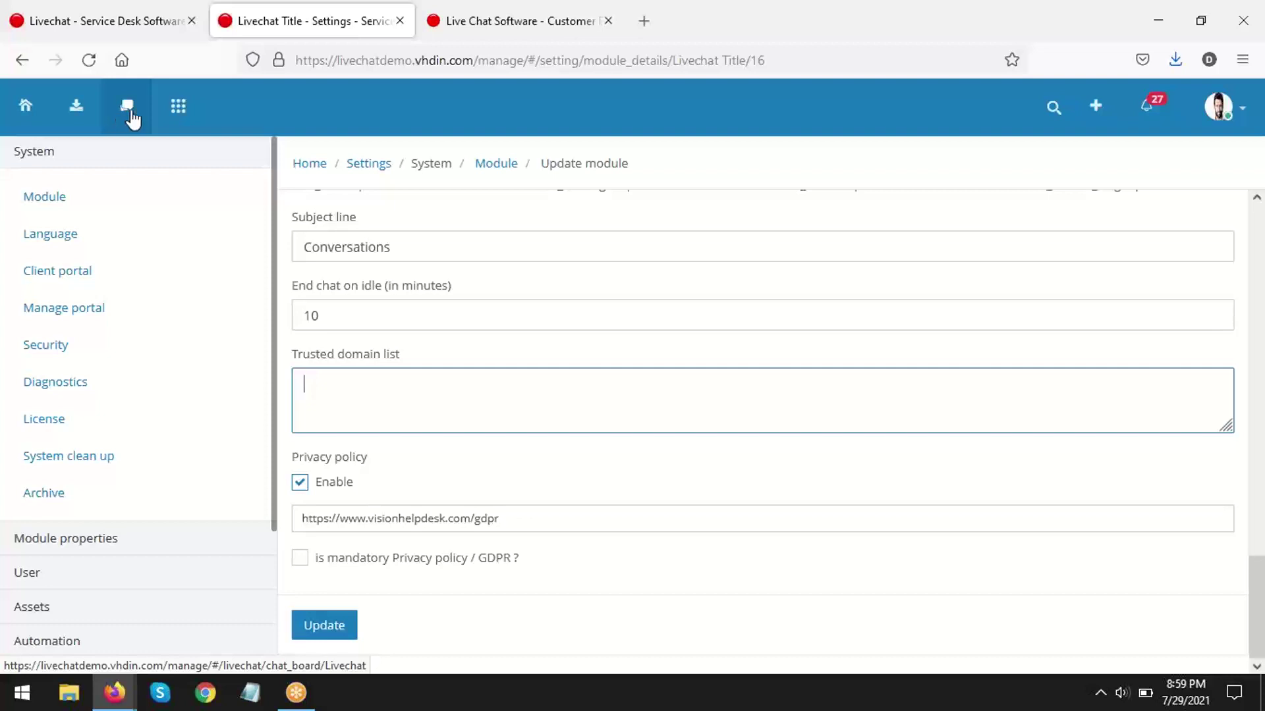
left_click(931, 37)
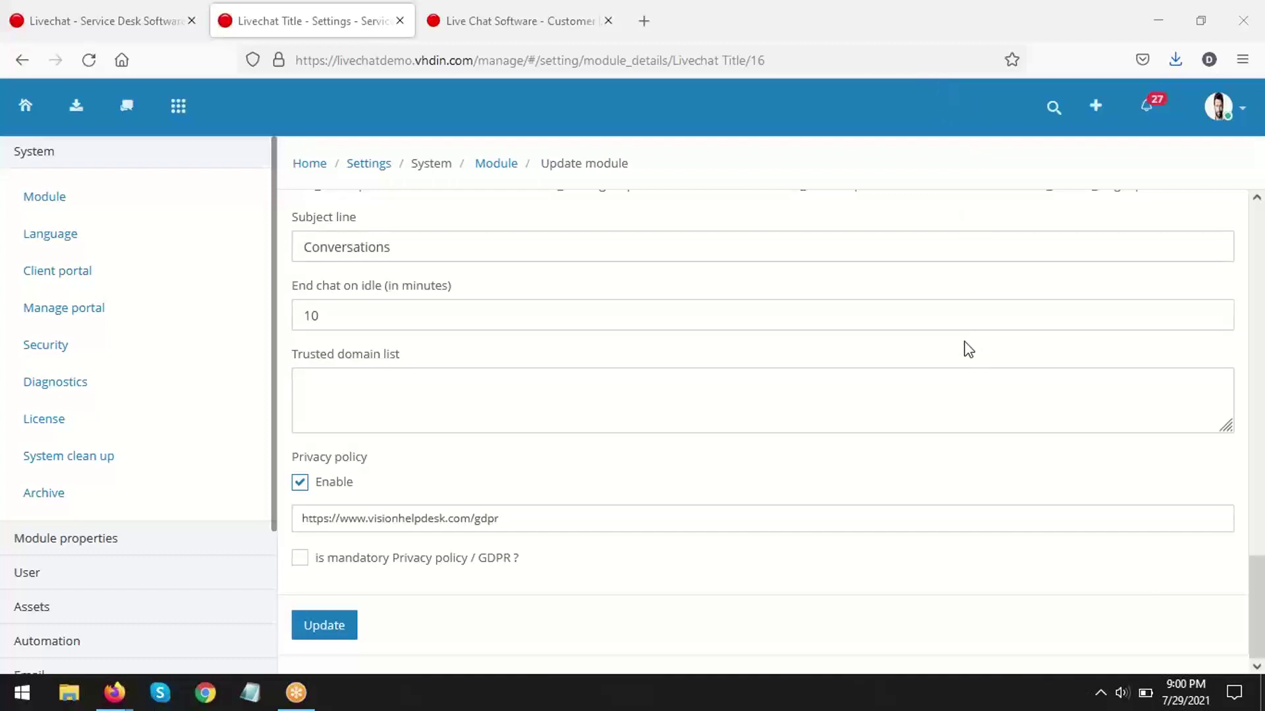
- Open the Livechat Demo chat widget for editing from the Livechat section of the settings
left_click(1247, 117)
left_click(1156, 156)
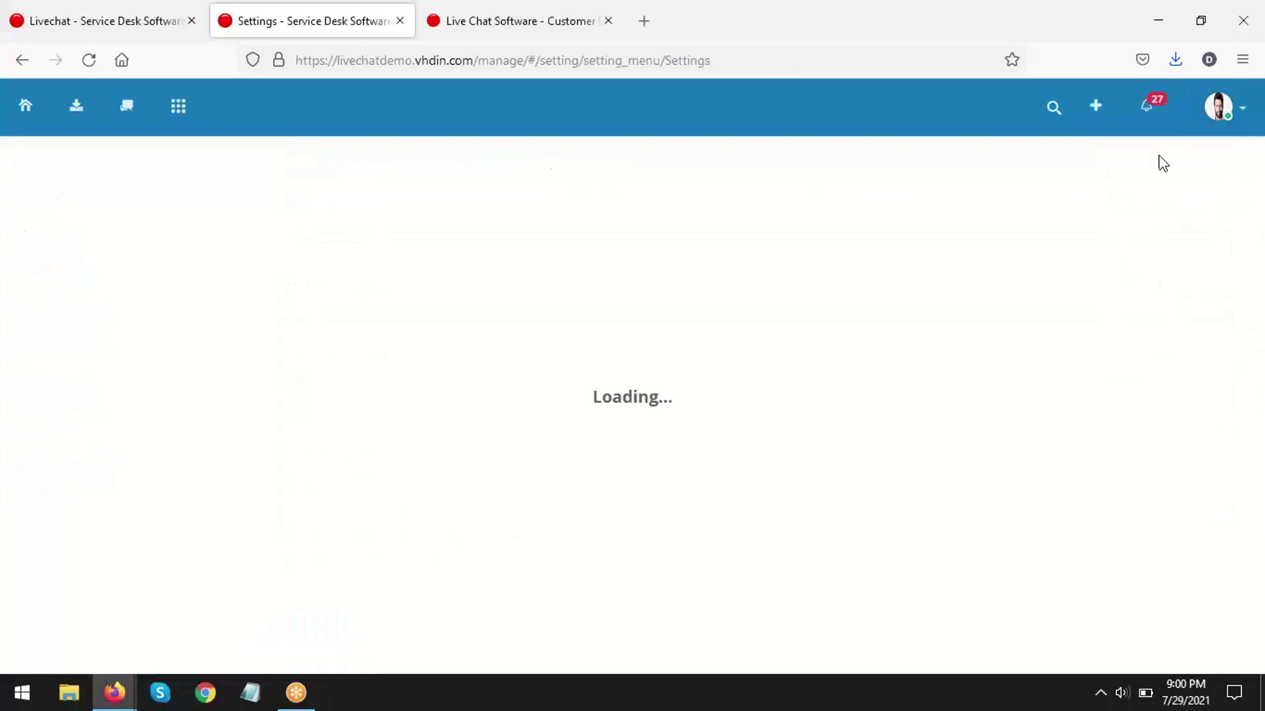
scroll(277, 474, "down", 10)
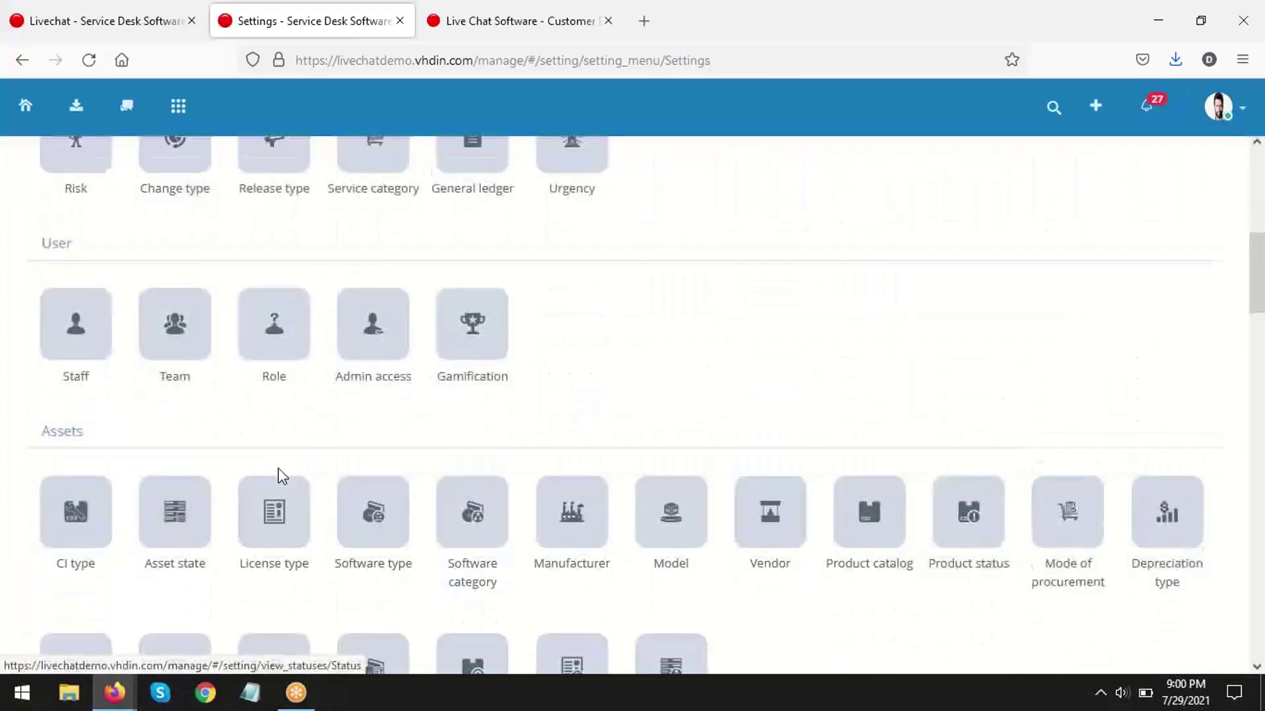
scroll(278, 474, "down", 12)
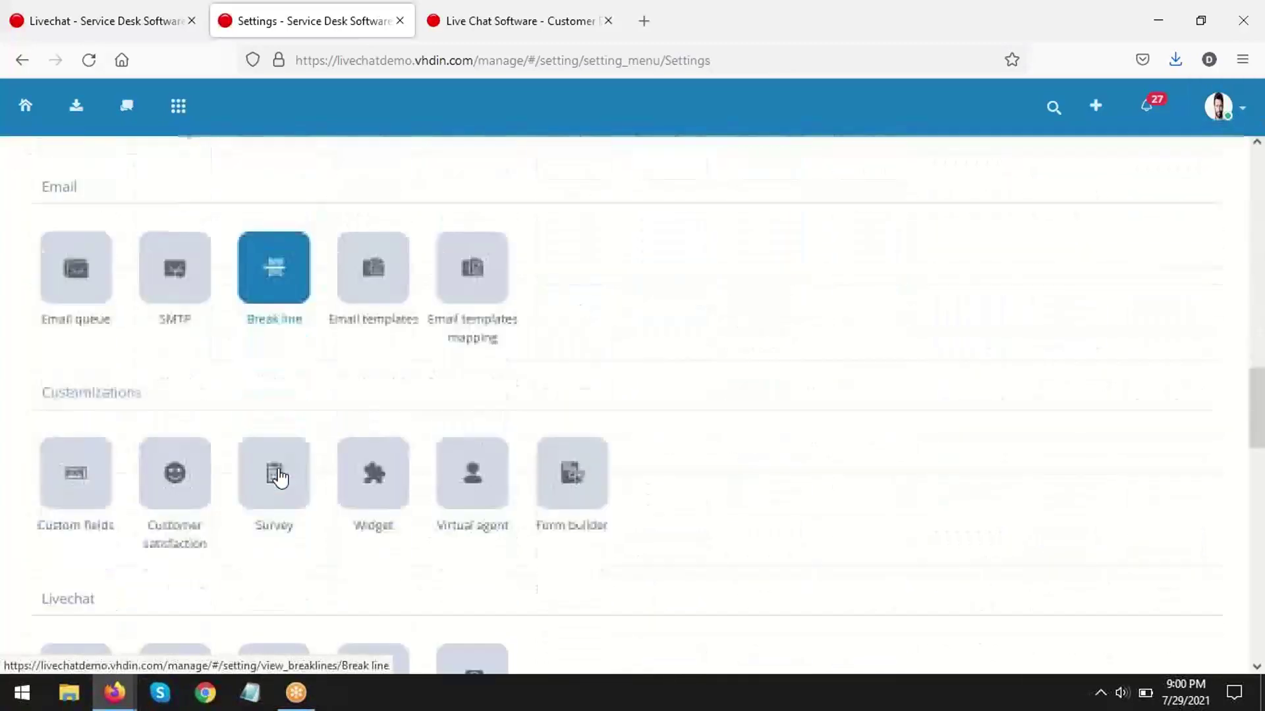
scroll(290, 507, "down", 2)
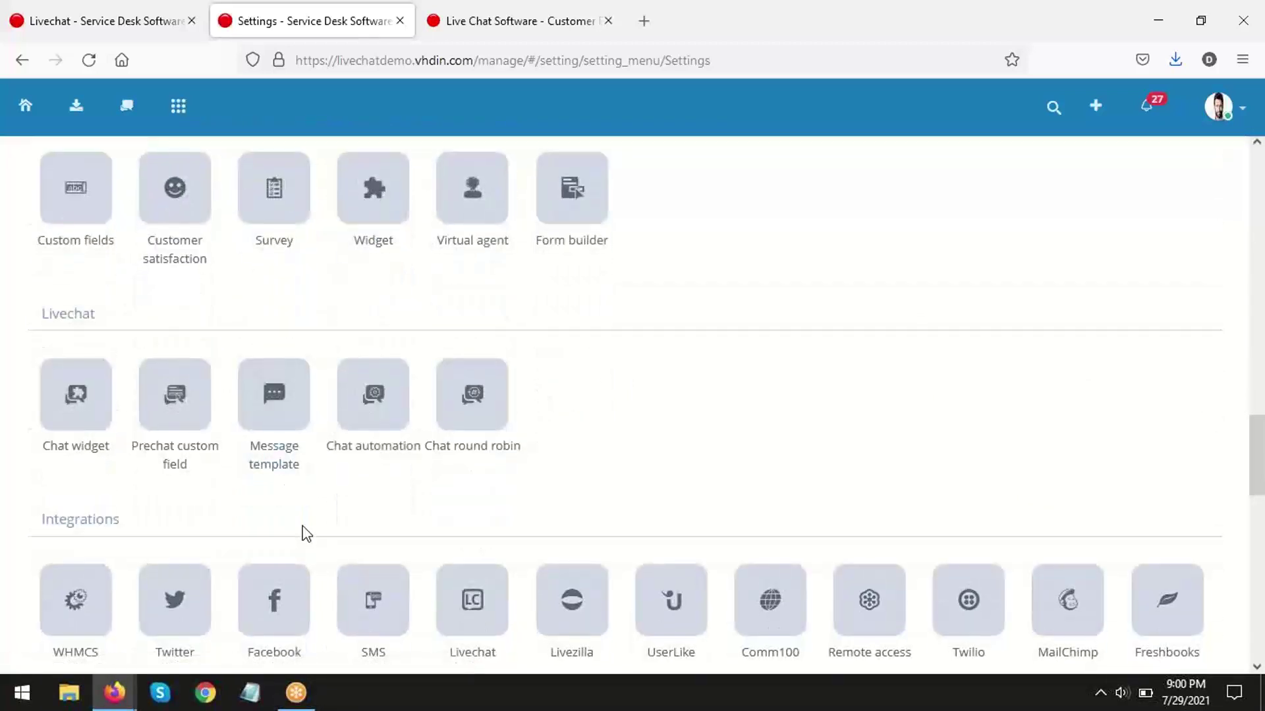
left_click(76, 397)
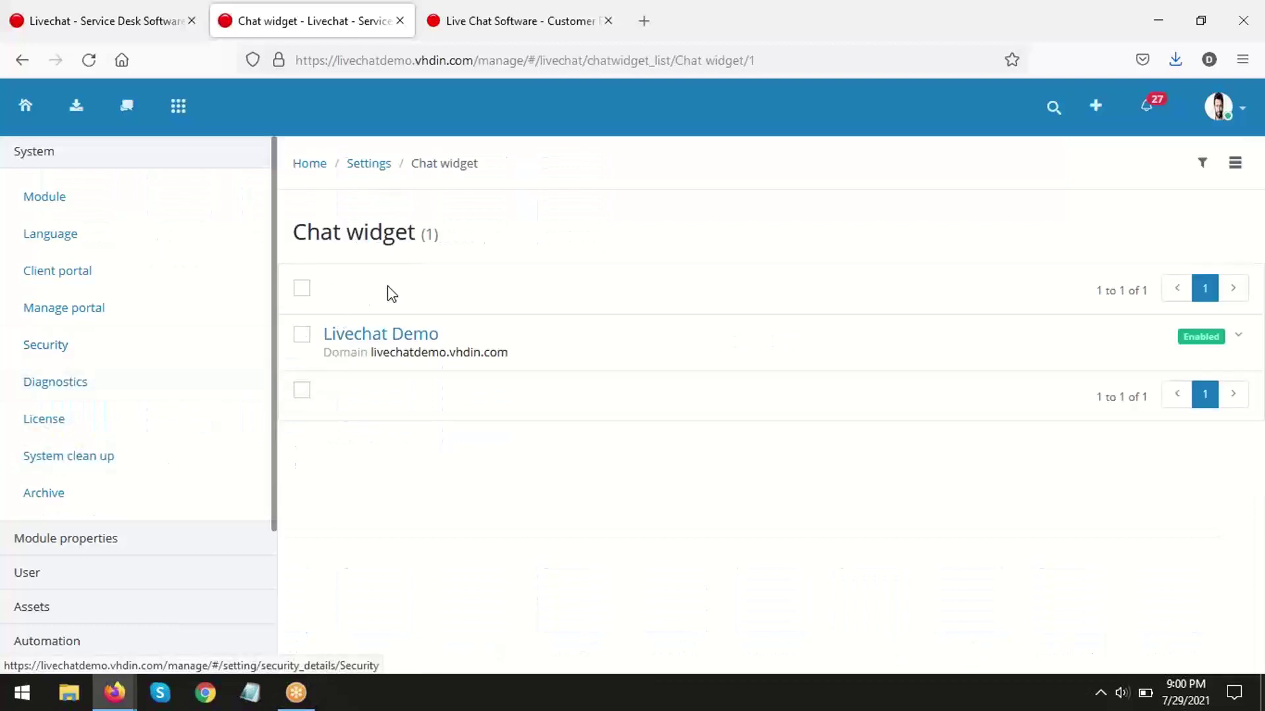
left_click(361, 344)
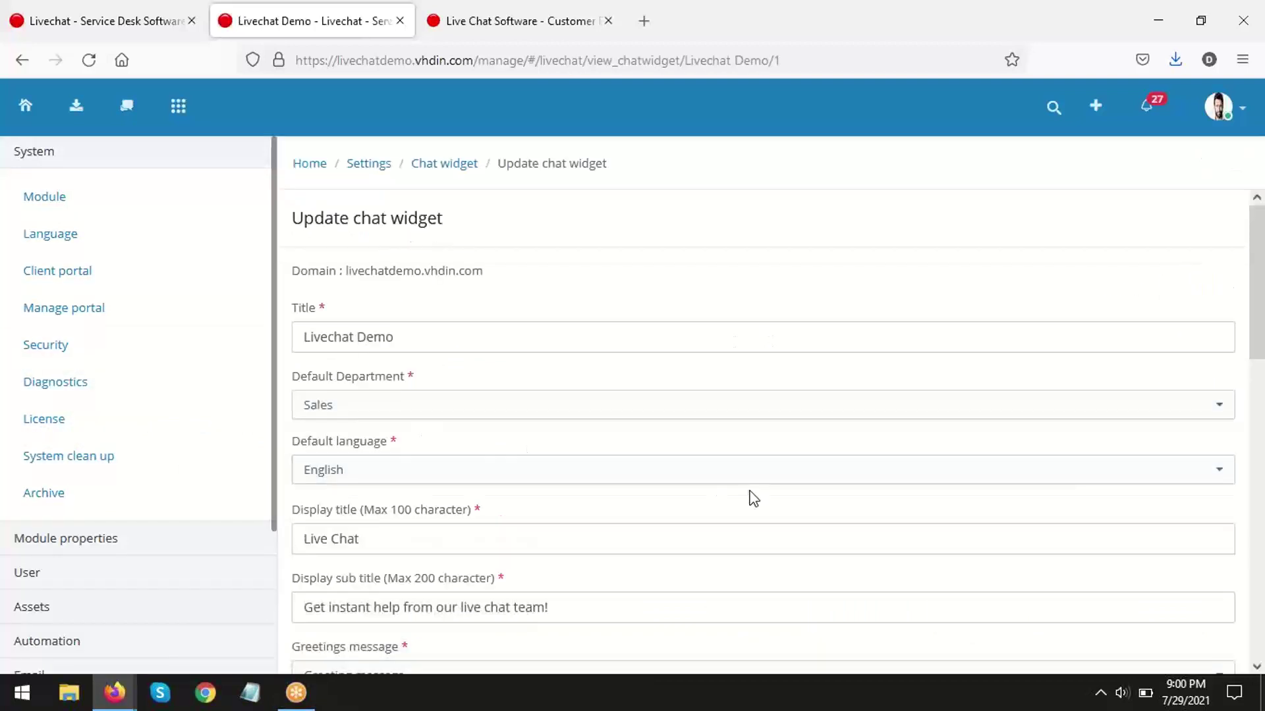
- Switch off the widget's prechat form and return to the online visitors board without saving
scroll(744, 500, "down", 2)
scroll(741, 505, "down", 8)
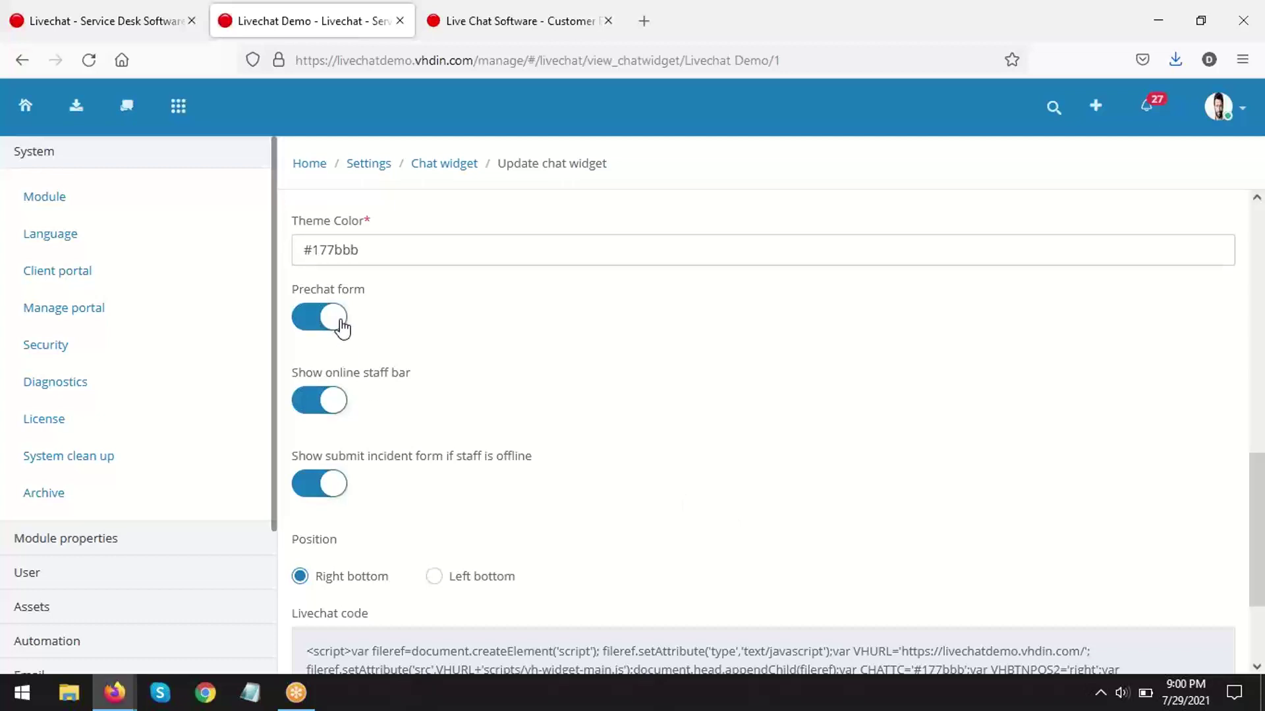
left_click(342, 328)
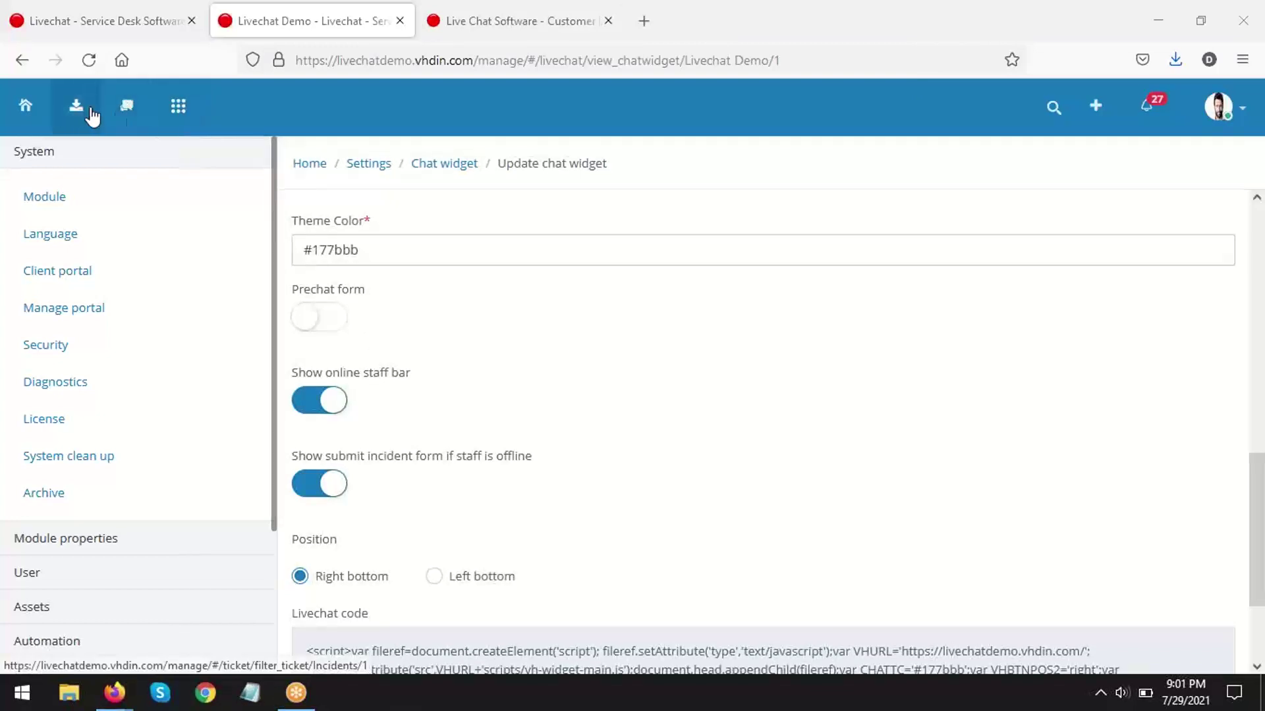
left_click(125, 111)
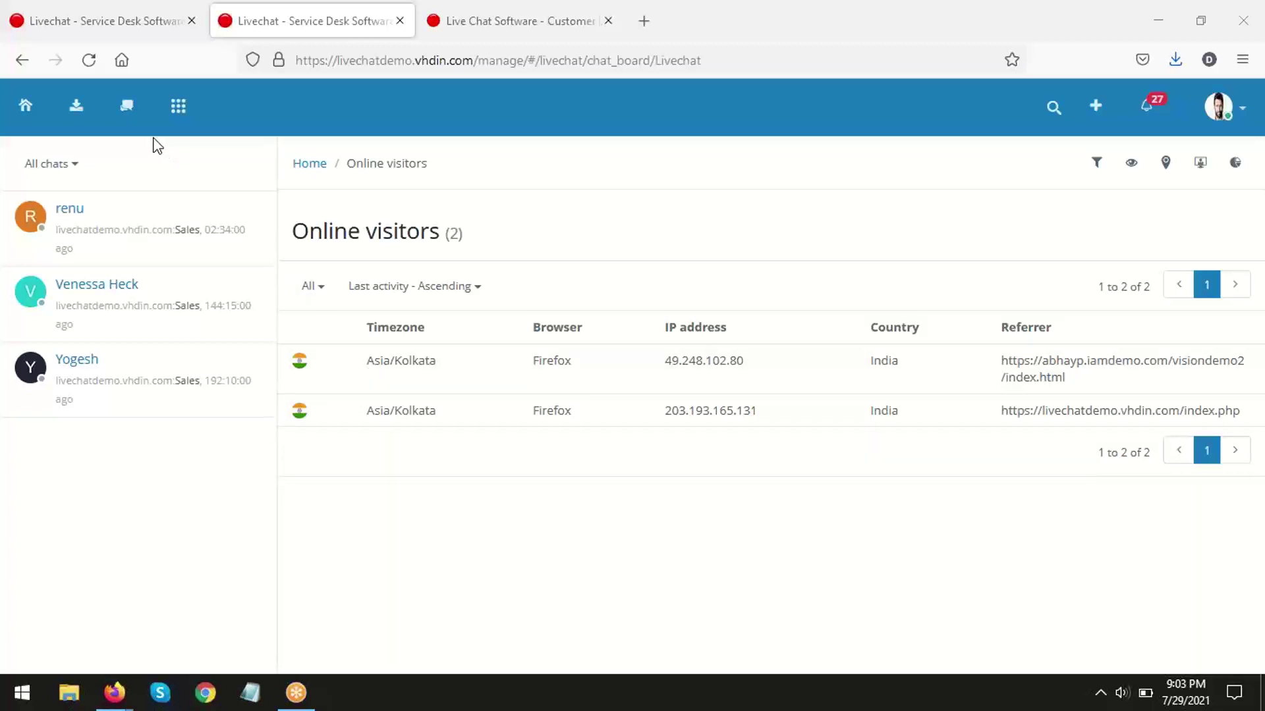
- Filter the incidents inbox to all chats and open the closed chat incident with the subject "HD req"
left_click(78, 113)
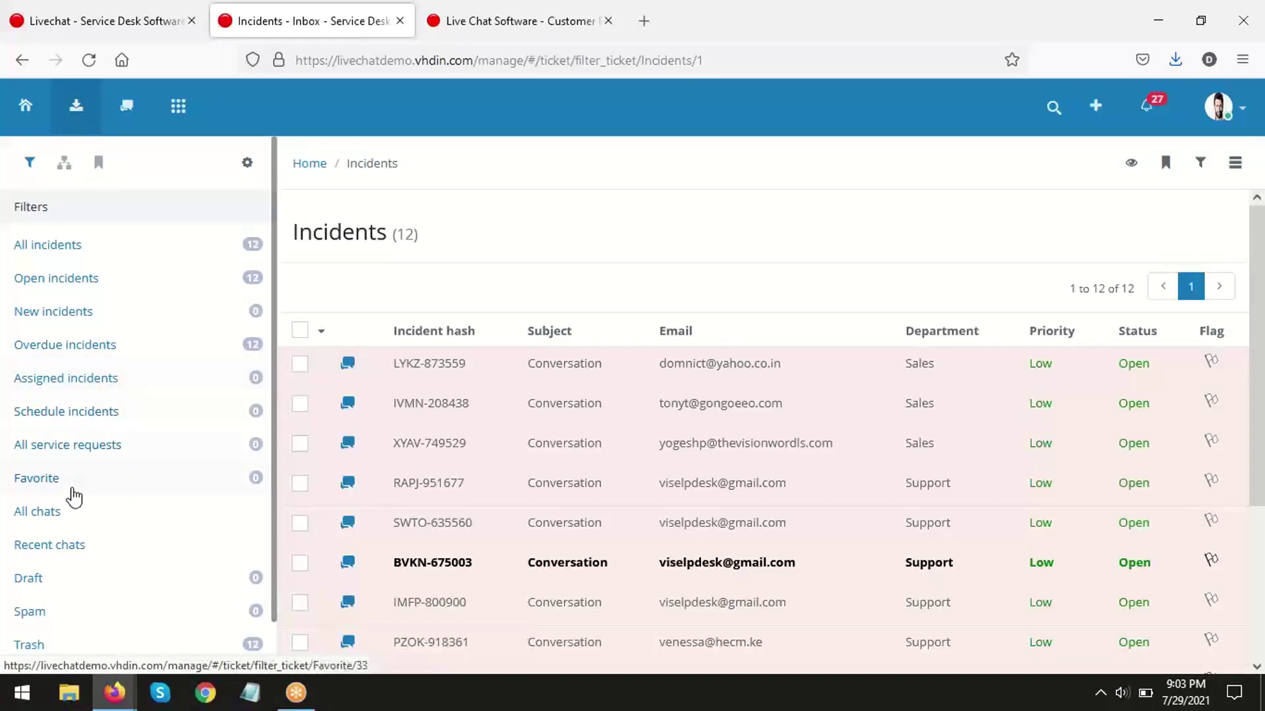
left_click(49, 523)
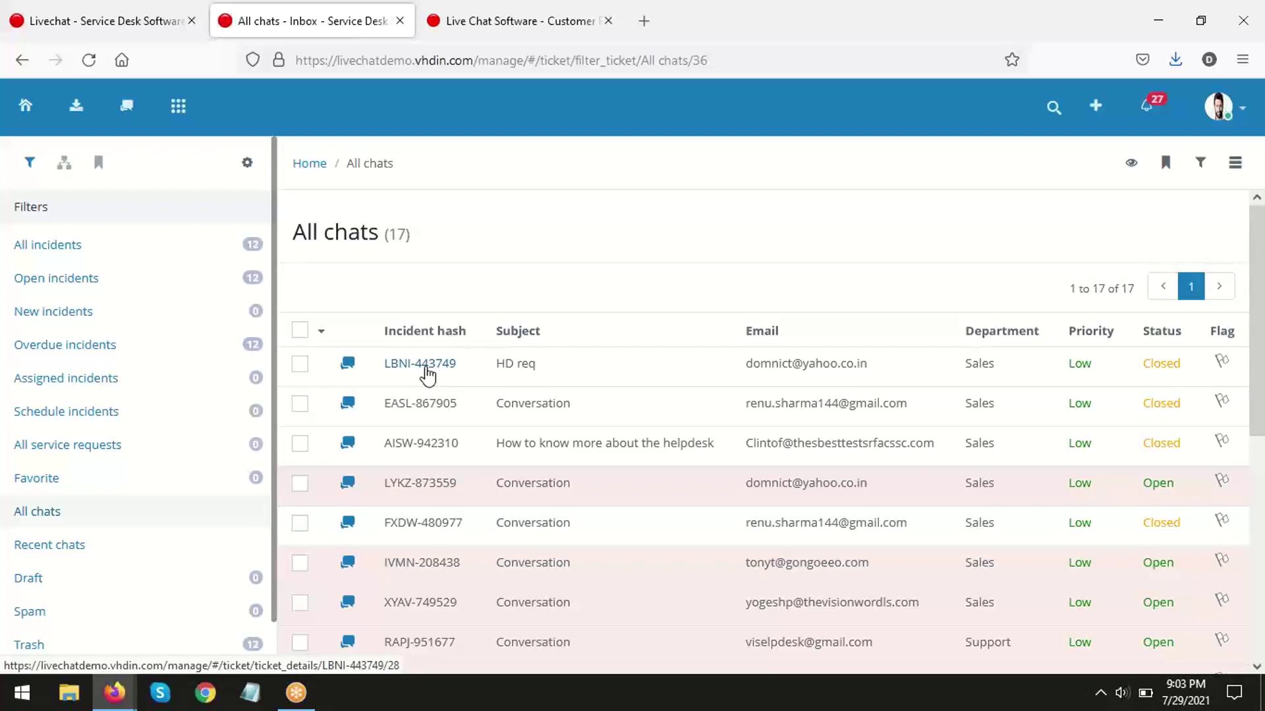
left_click(427, 373)
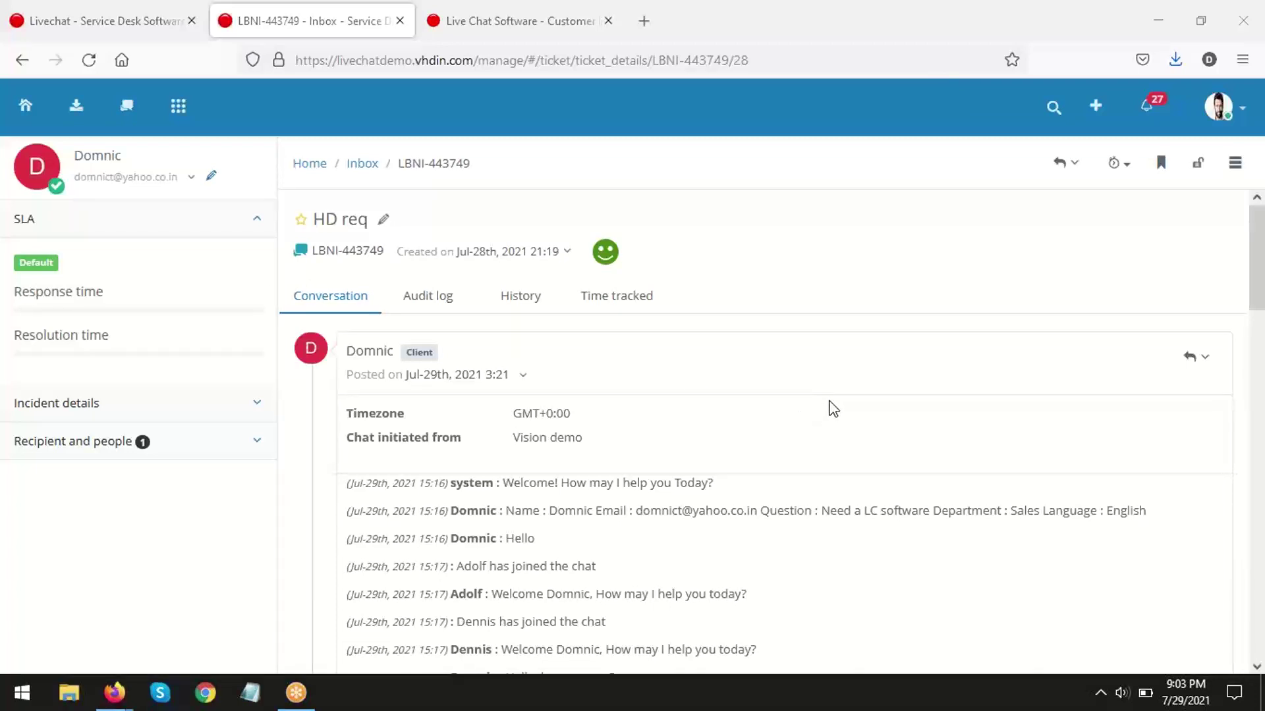
- Check the reply and forward options of the "HD req" incident and read through its saved chat transcript
left_click(1075, 164)
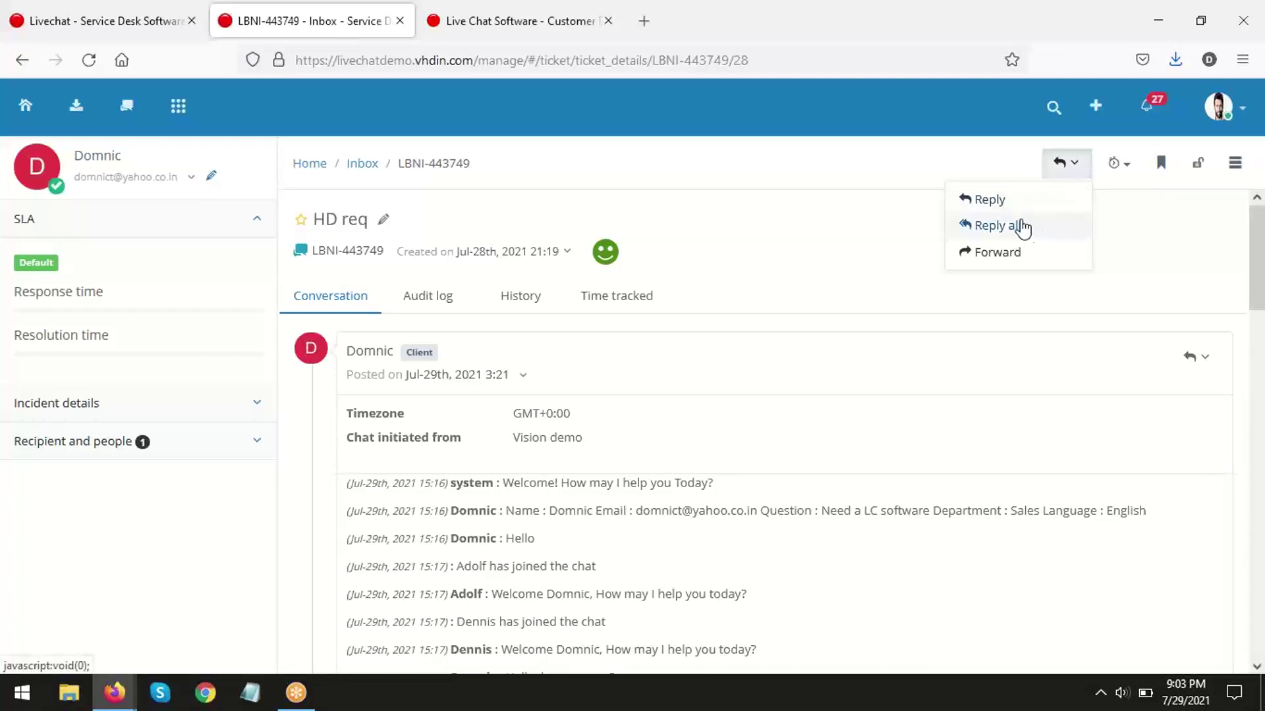
left_click(861, 268)
scroll(896, 405, "down", 15)
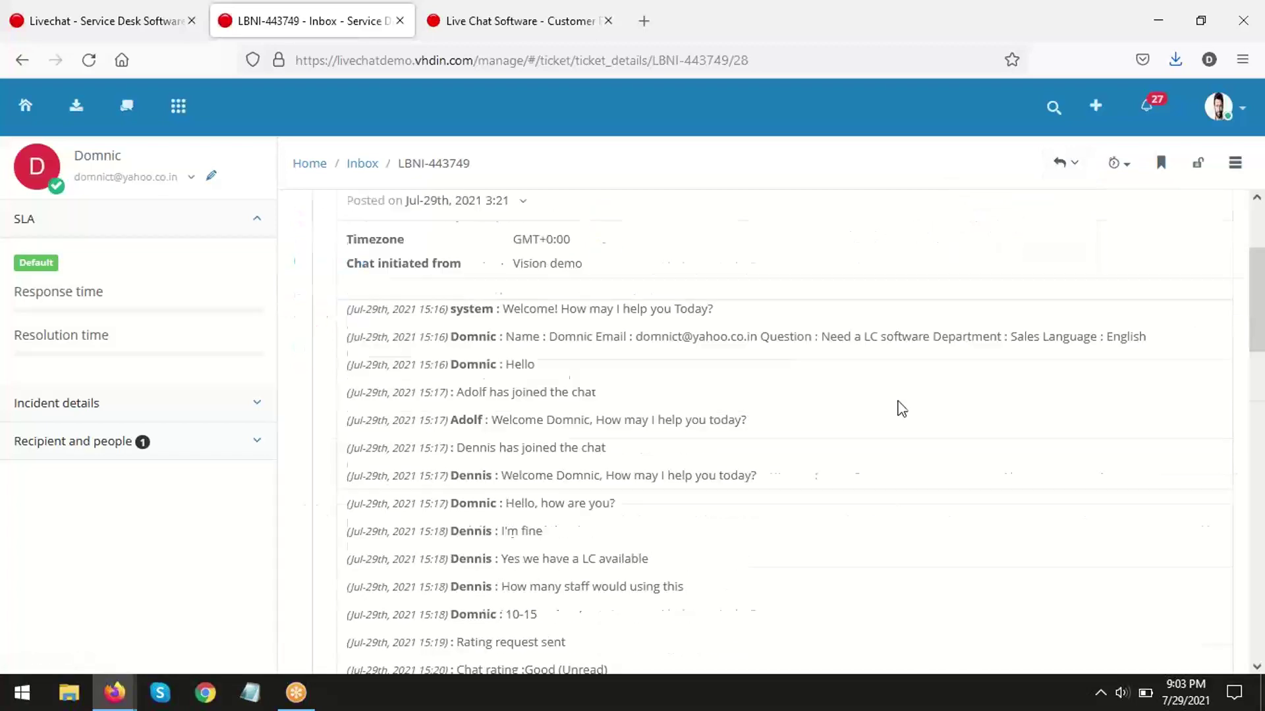
scroll(894, 401, "up", 15)
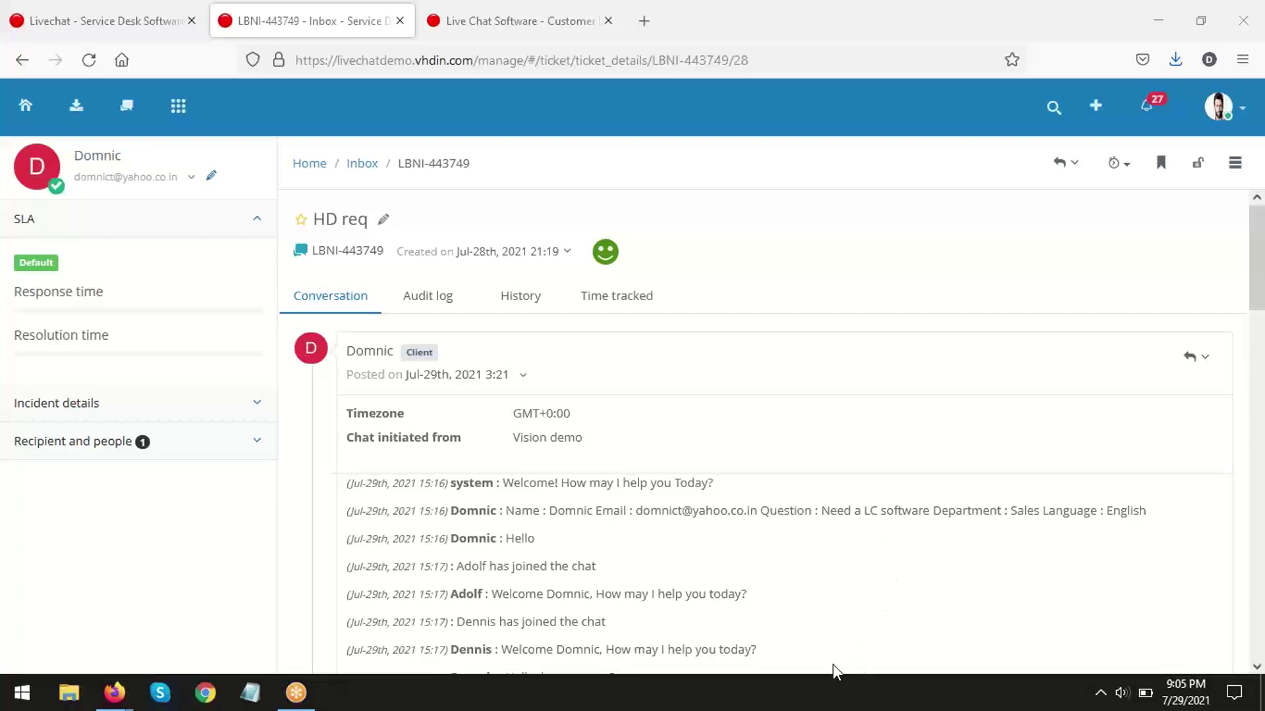
- Open the 30 days free trial sign-up page from Vision Helpdesk's Live Chat Software product page
left_click(448, 21)
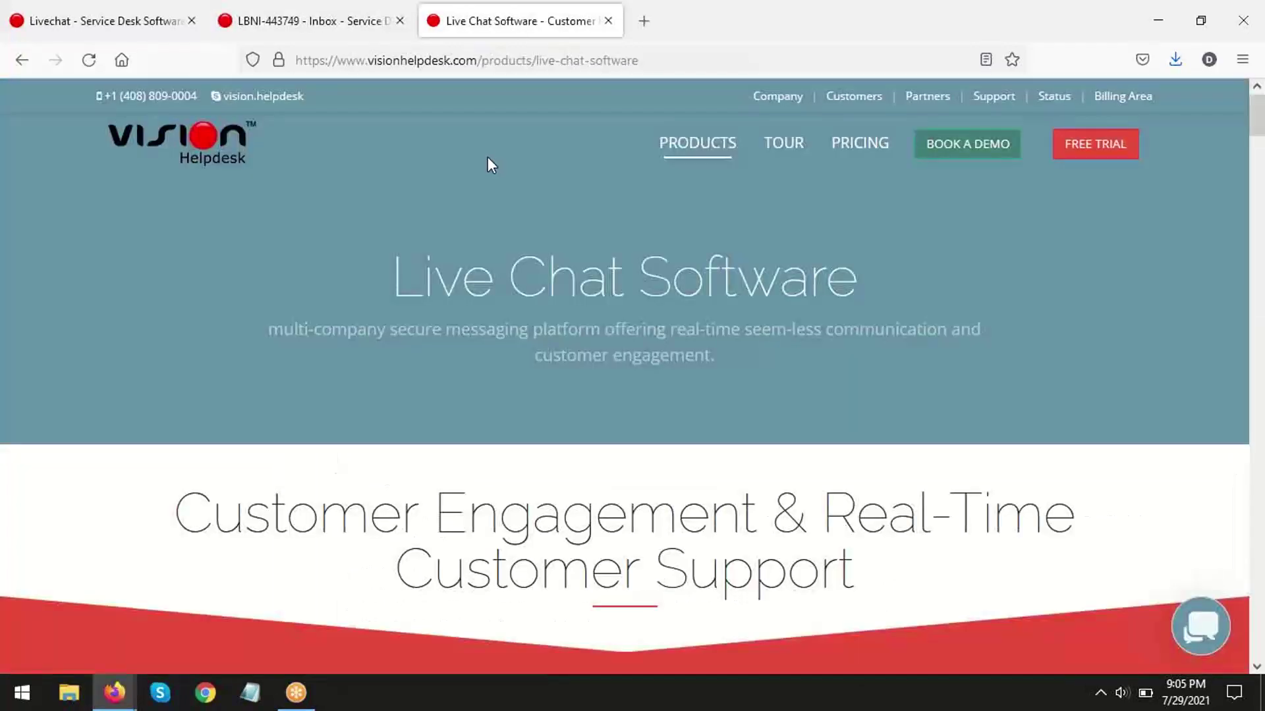
left_click(320, 24)
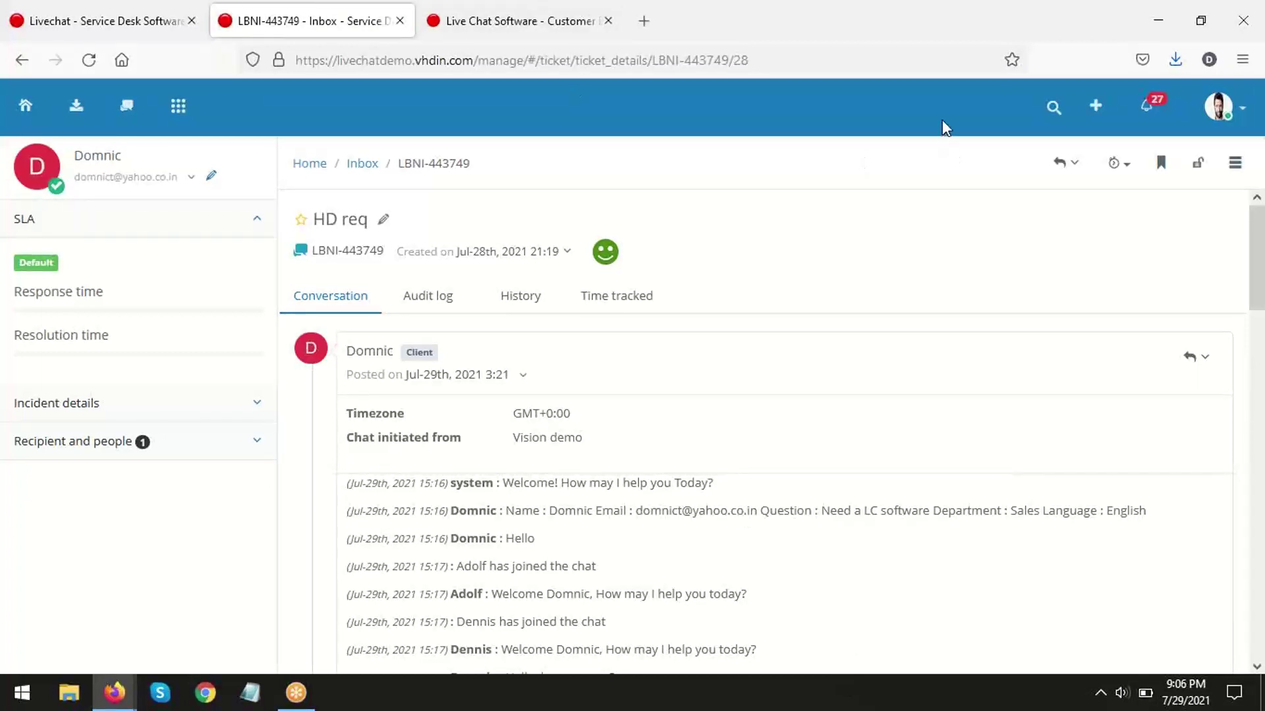
left_click(499, 22)
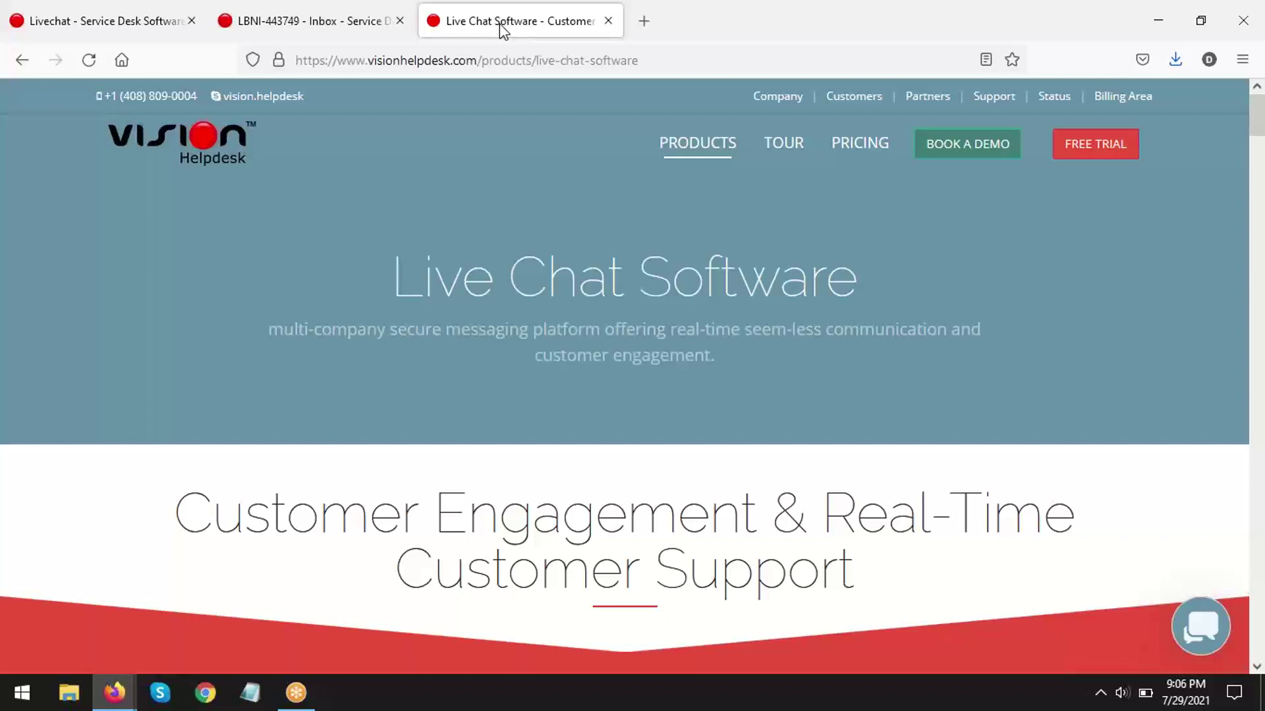
left_click(939, 82)
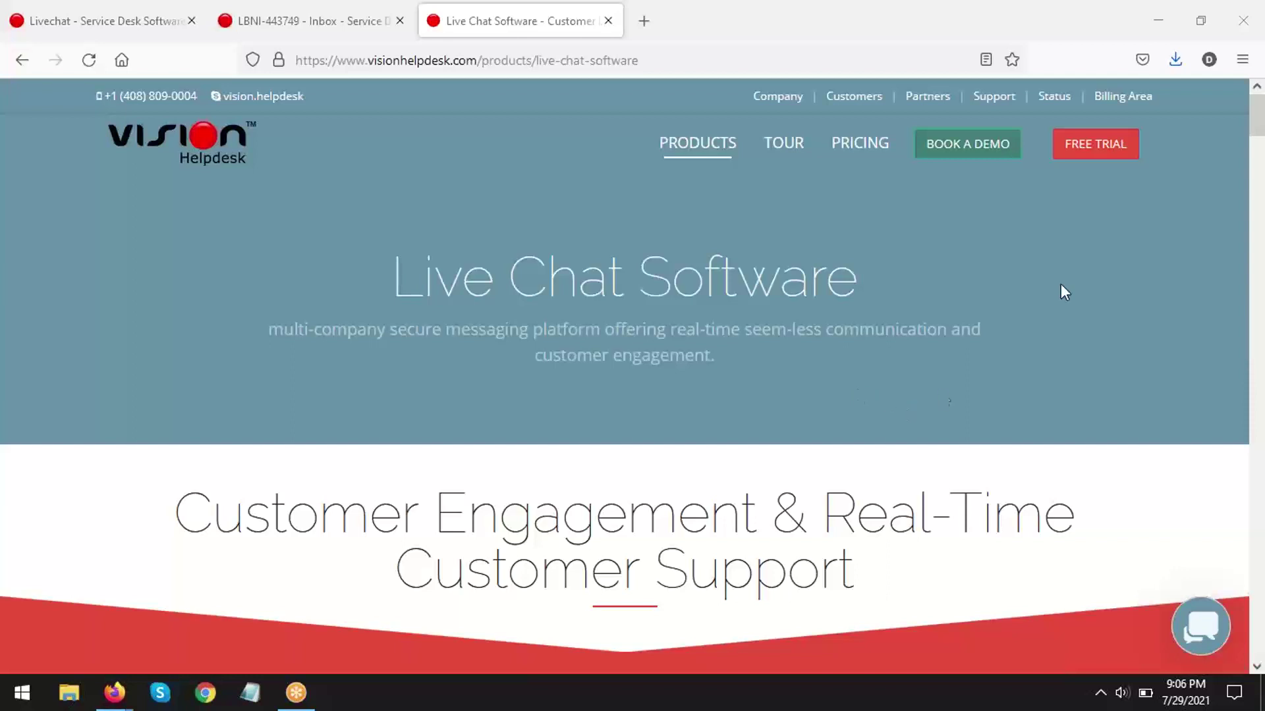
left_click(1105, 157)
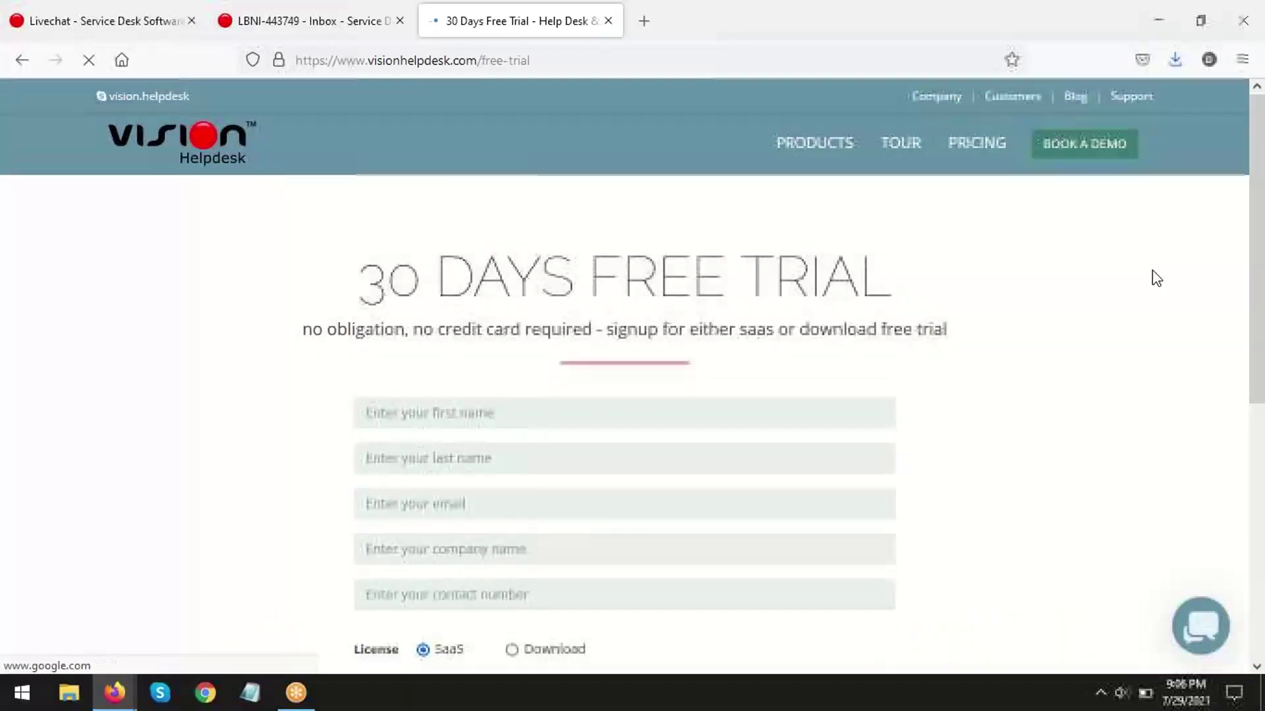
- Review the free trial form's contact fields and its license, product and location options
scroll(1052, 389, "down", 5)
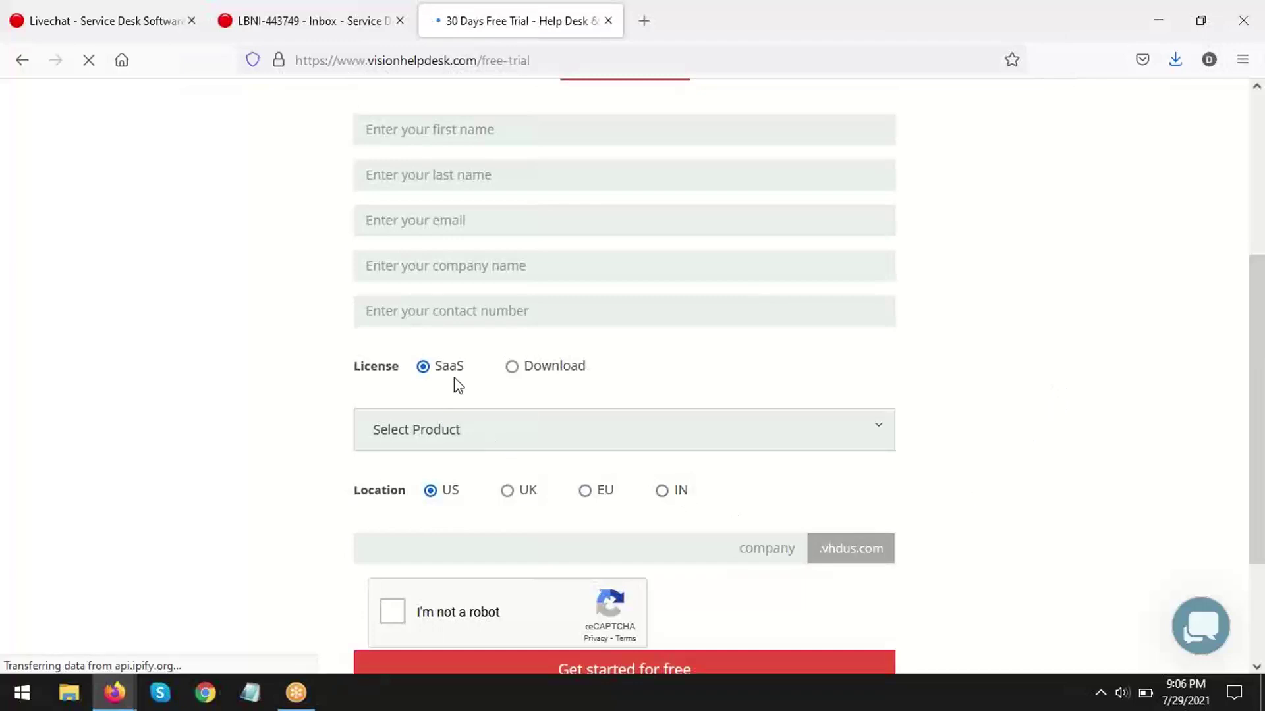
scroll(1028, 483, "down", 3)
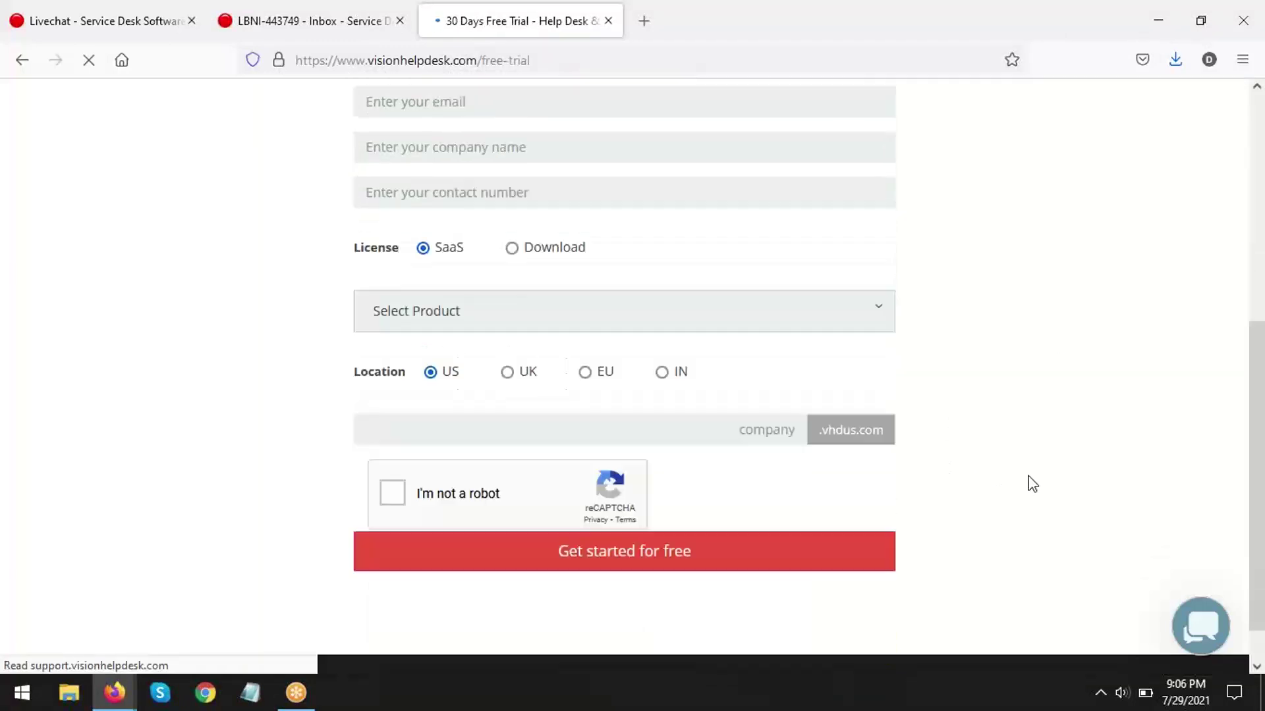
scroll(1029, 483, "up", 5)
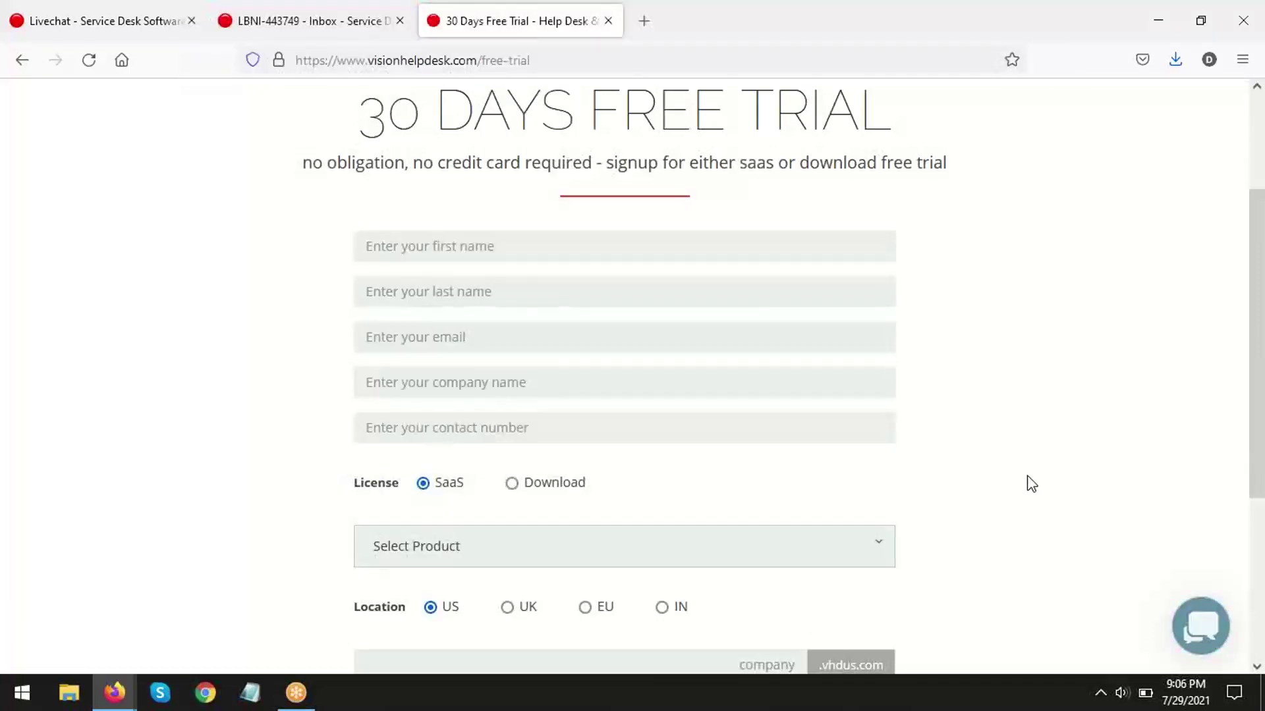